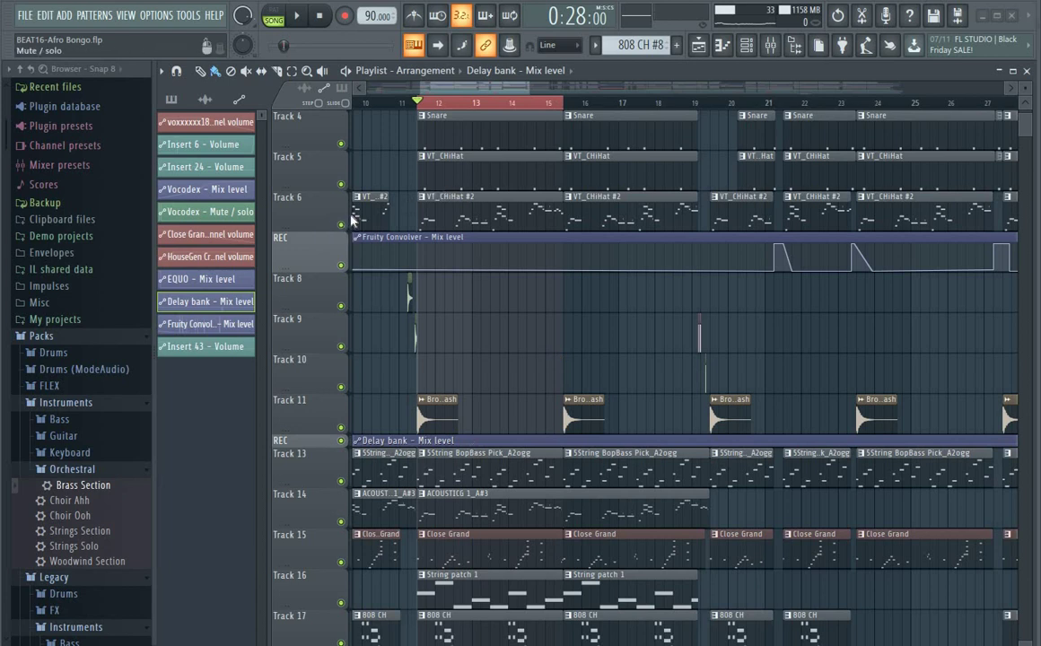
- Solo Track 6 in the playlist and play its VT_CHiHat #2 pattern on its own
{"action": "right_click", "coordinate": [340, 224]}
{"action": "left_click", "coordinate": [746, 45]}
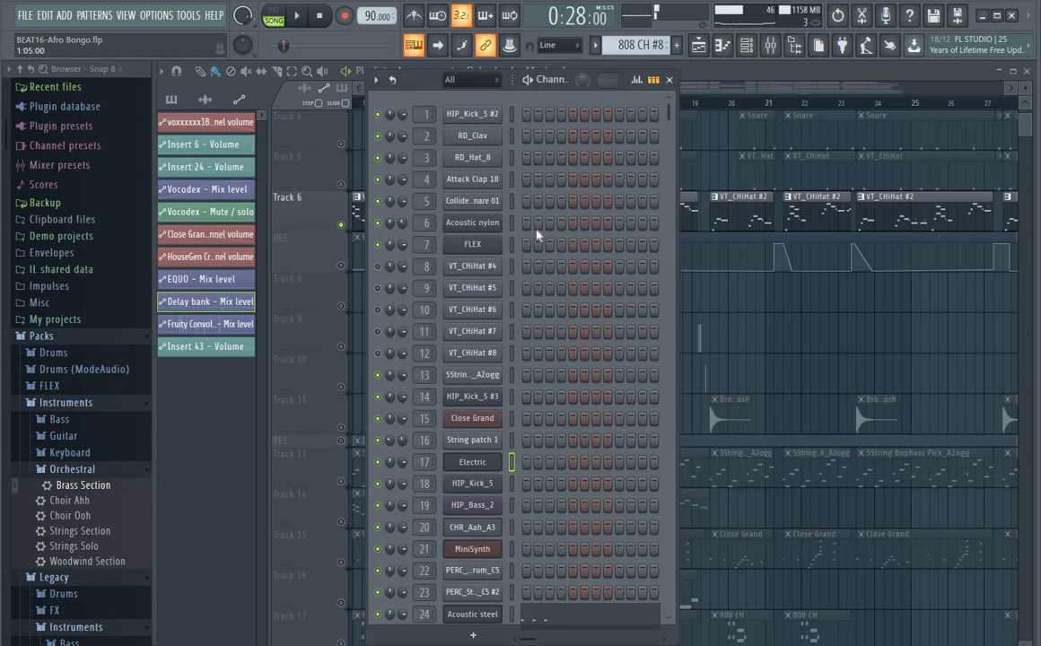
{"action": "key", "text": "F6"}
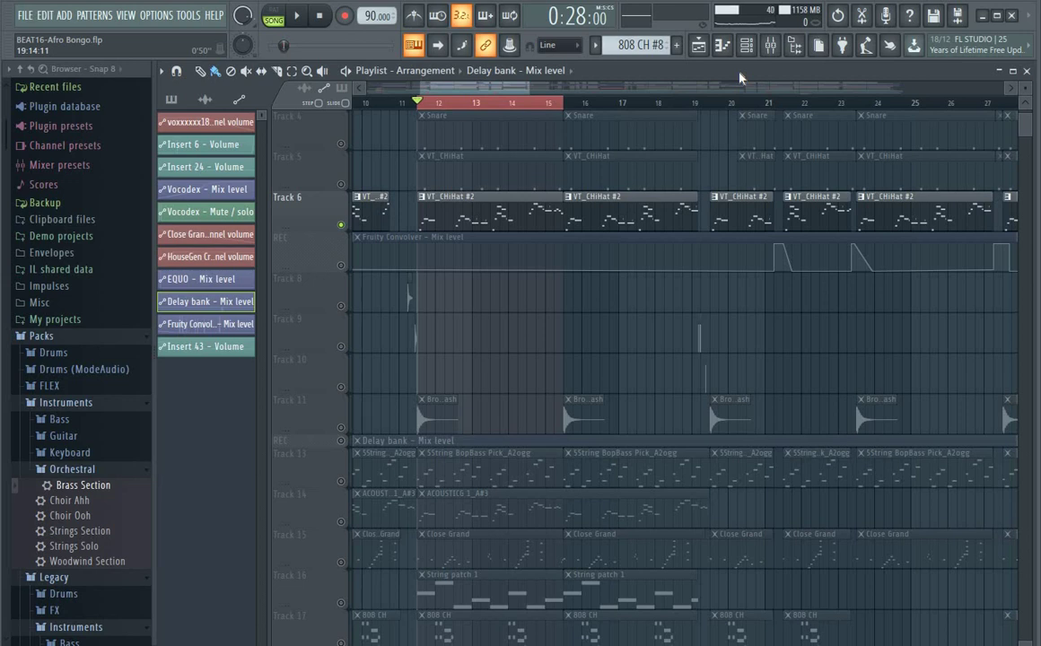
{"action": "key", "text": "space"}
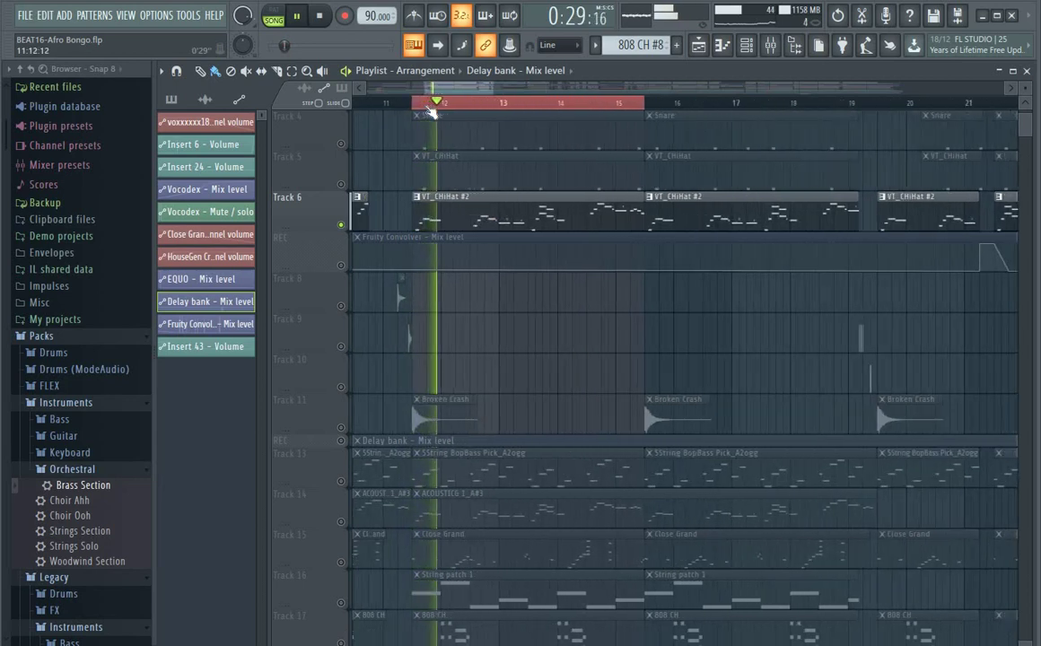
- Audition Insert 6 in the mixer with its seven effects bypassed, and switch the effects back on
{"action": "left_click", "coordinate": [770, 45]}
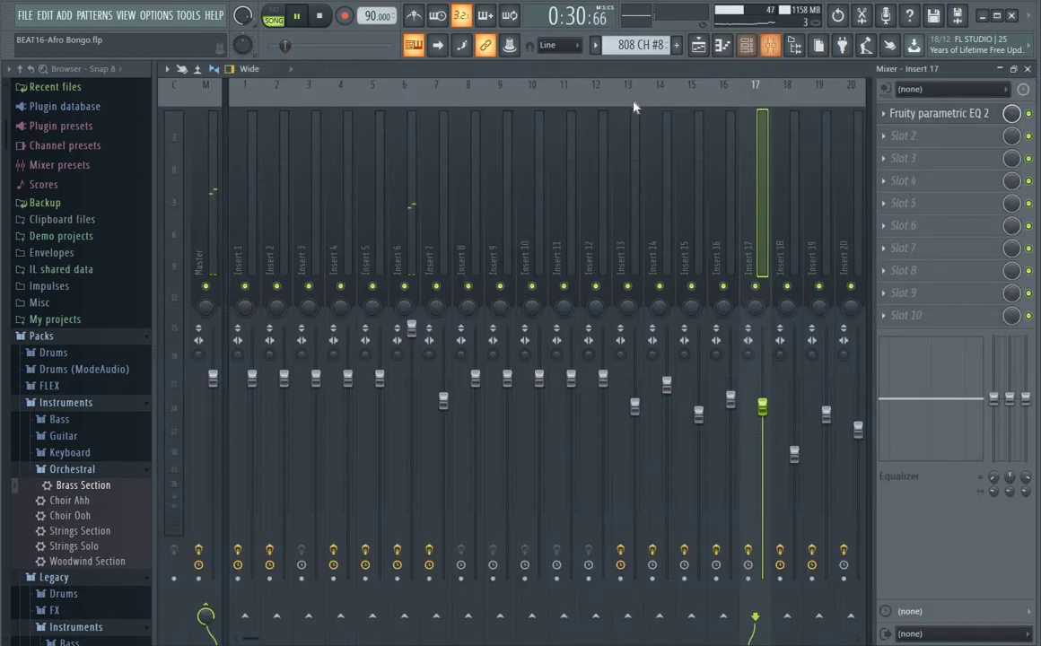
{"action": "left_click", "coordinate": [418, 182]}
{"action": "key", "text": "space"}
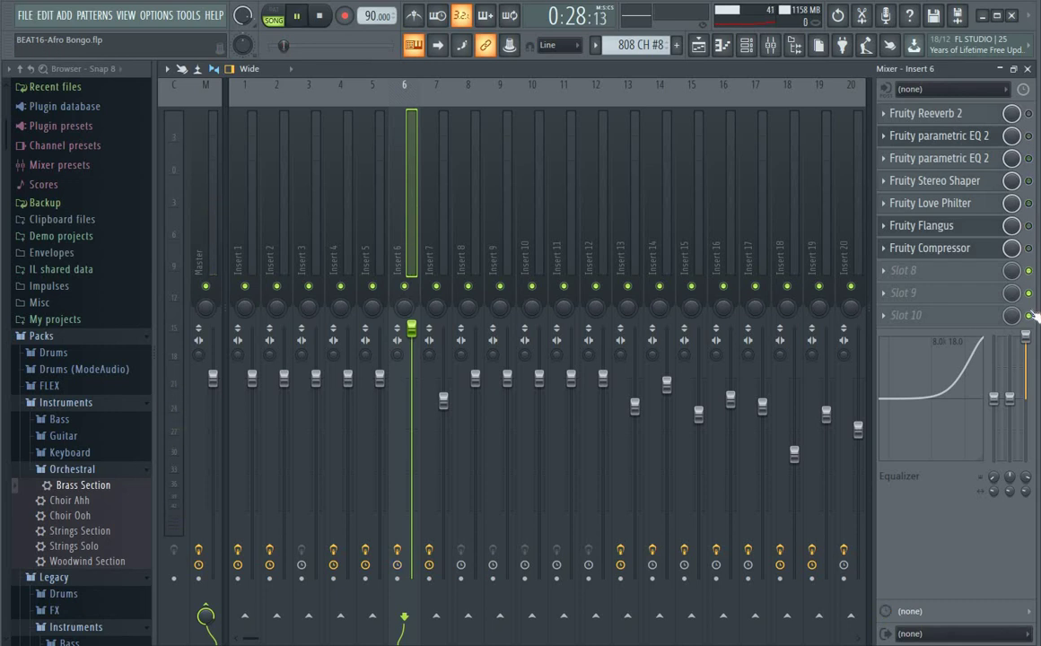
{"action": "key", "text": "space"}
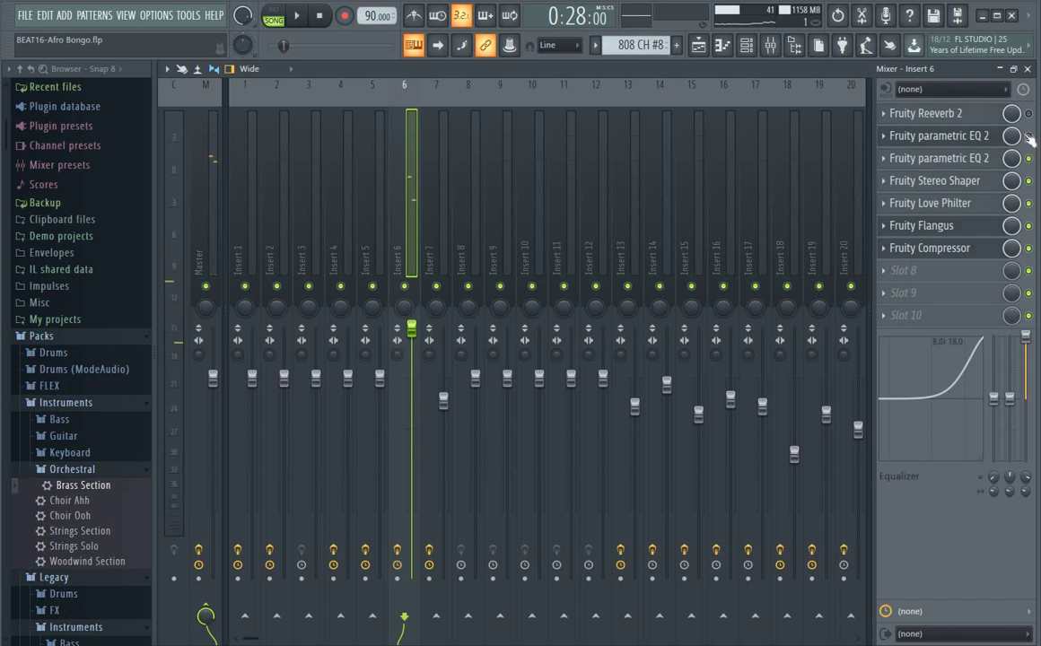
- Return to the playlist and enlarge the height of the Delay bank mix level automation track above Track 13
{"action": "left_click", "coordinate": [704, 50]}
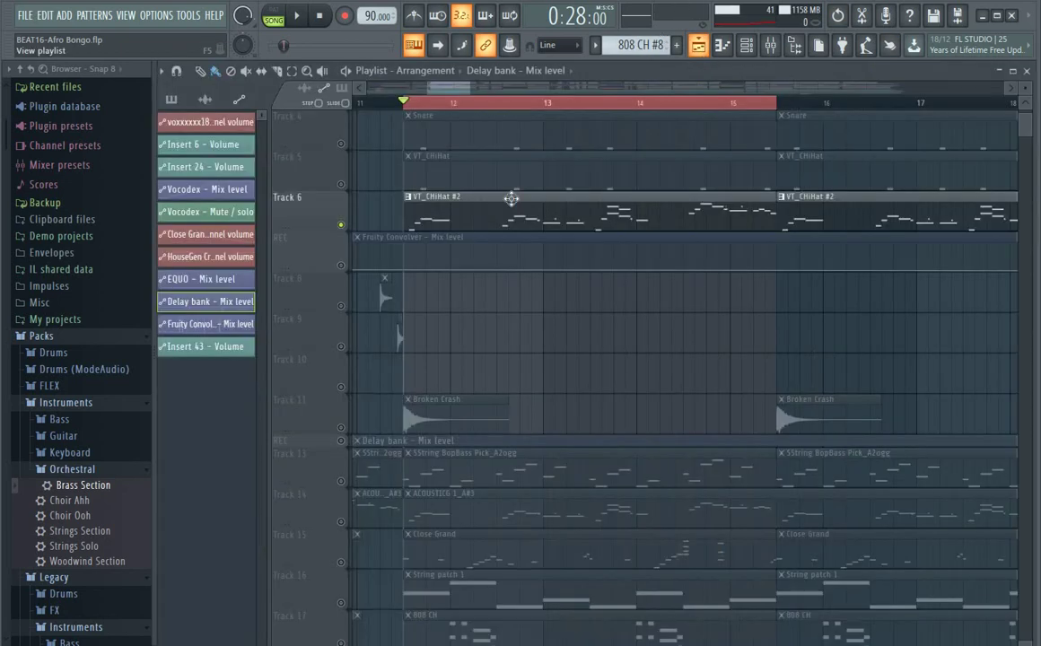
{"action": "scroll", "coordinate": [493, 237], "scroll_direction": "down", "scroll_amount": 3}
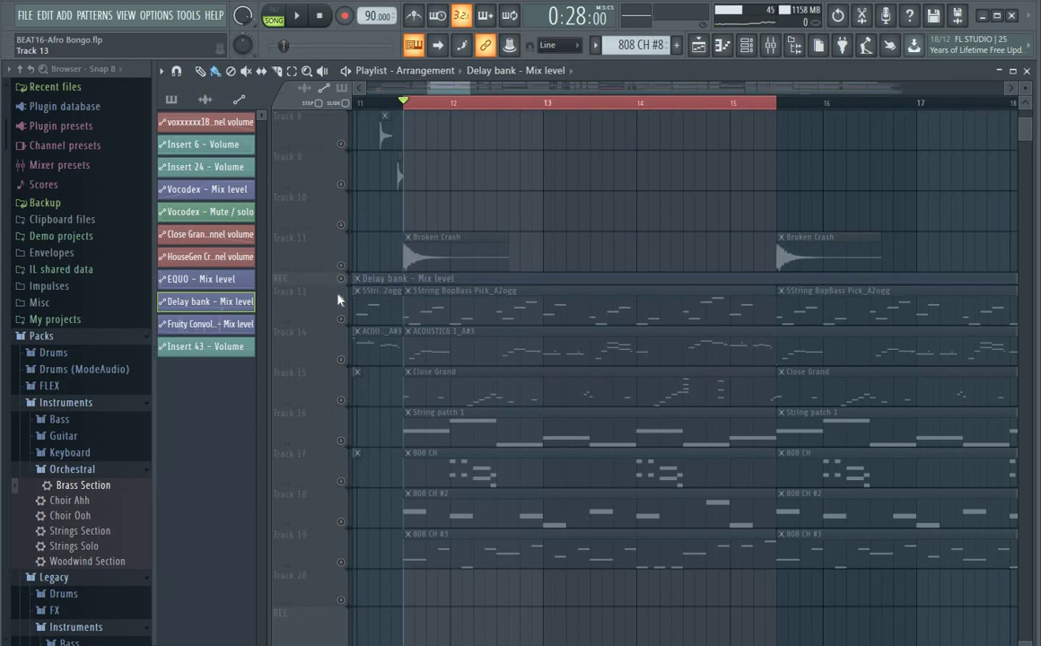
{"action": "left_click_drag", "start_coordinate": [310, 283], "coordinate": [307, 331]}
- Solo Track 13 and play its 5String BopBass pattern across the looped section, stopping playback at the end
{"action": "left_click", "coordinate": [341, 366]}
{"action": "key", "text": "space"}
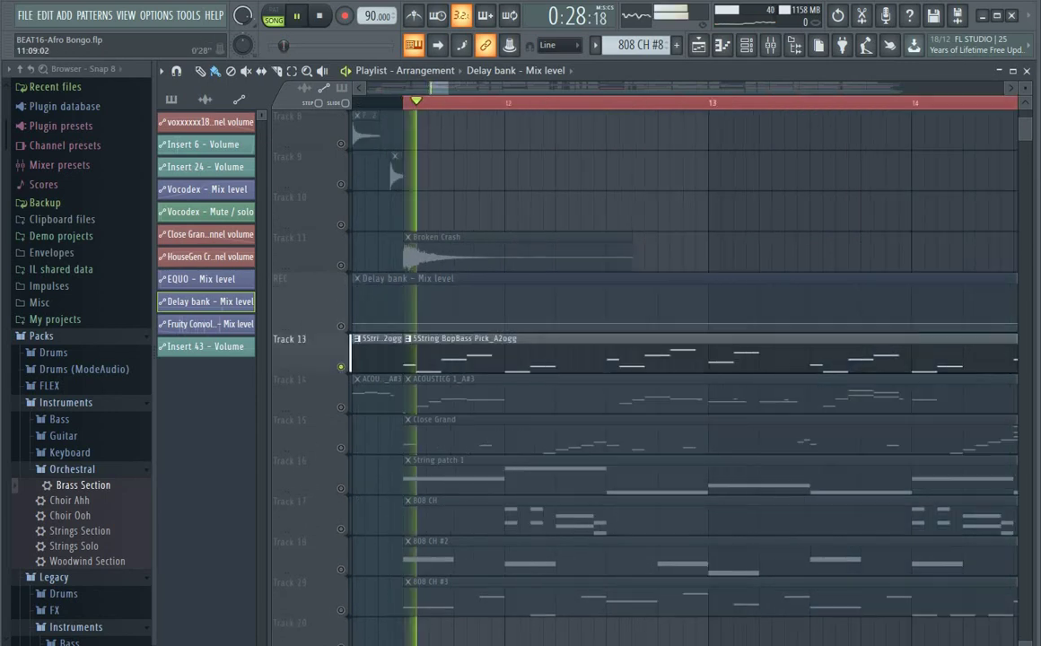
{"action": "left_click_drag", "start_coordinate": [452, 87], "coordinate": [539, 106]}
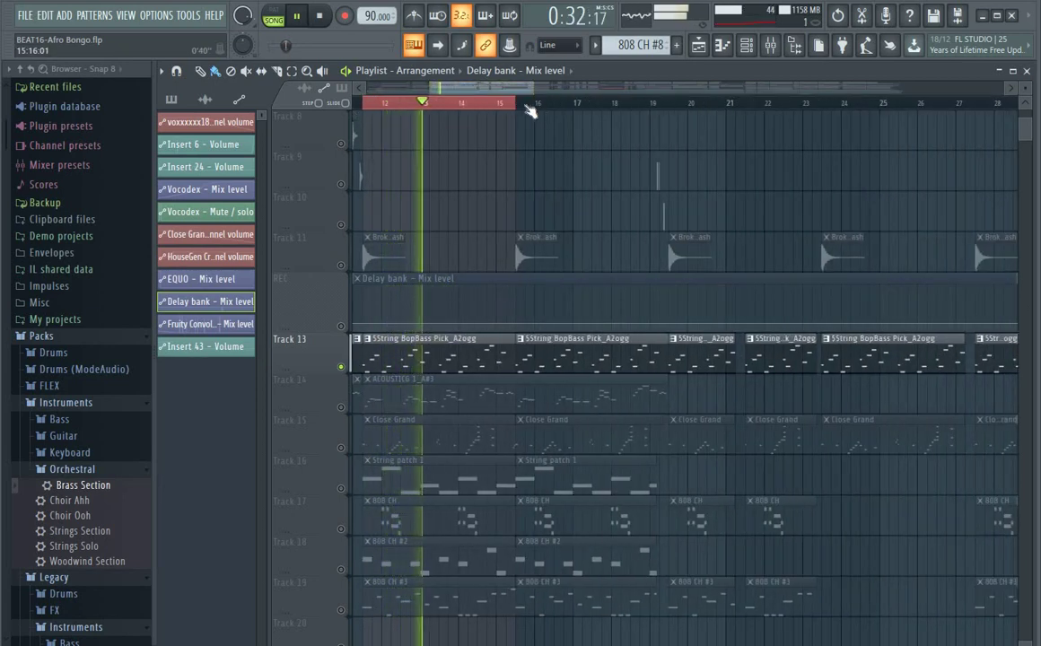
{"action": "left_click_drag", "start_coordinate": [537, 106], "coordinate": [507, 82]}
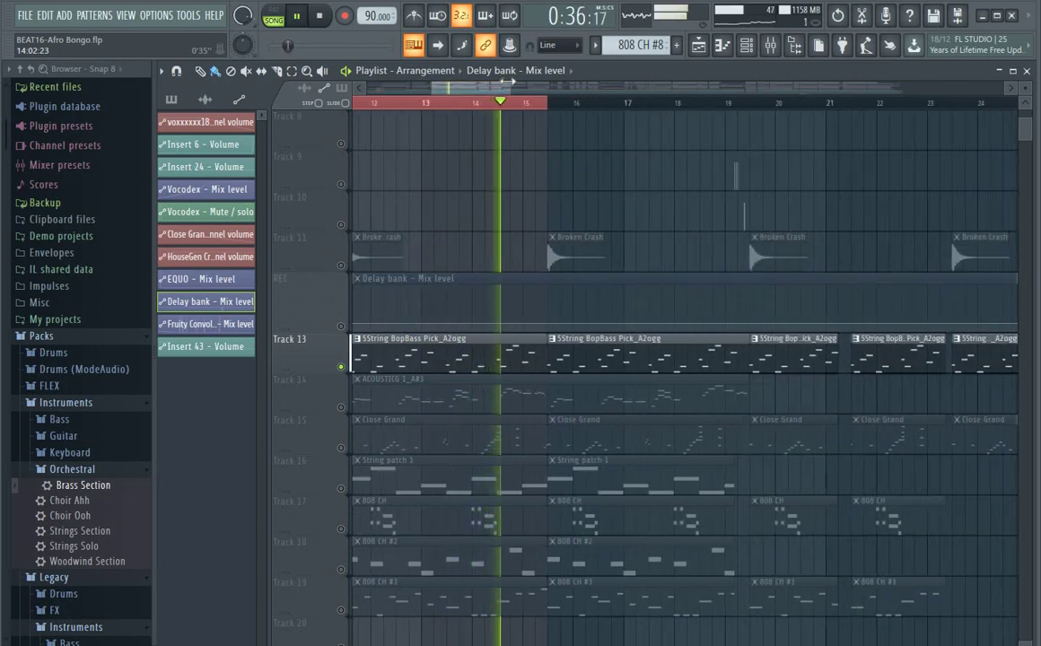
{"action": "key", "text": "space"}
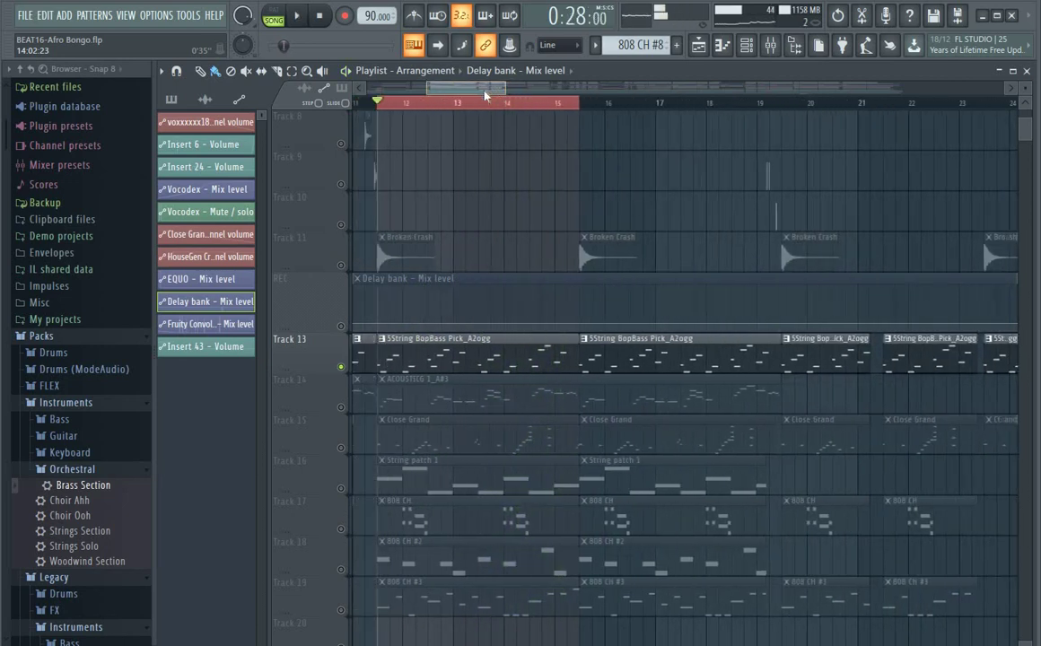
- Solo and play Track 14 with the ACOUSTICG 1_A#3 pattern, and enlarge the track's height to show its notes
{"action": "left_click", "coordinate": [343, 408]}
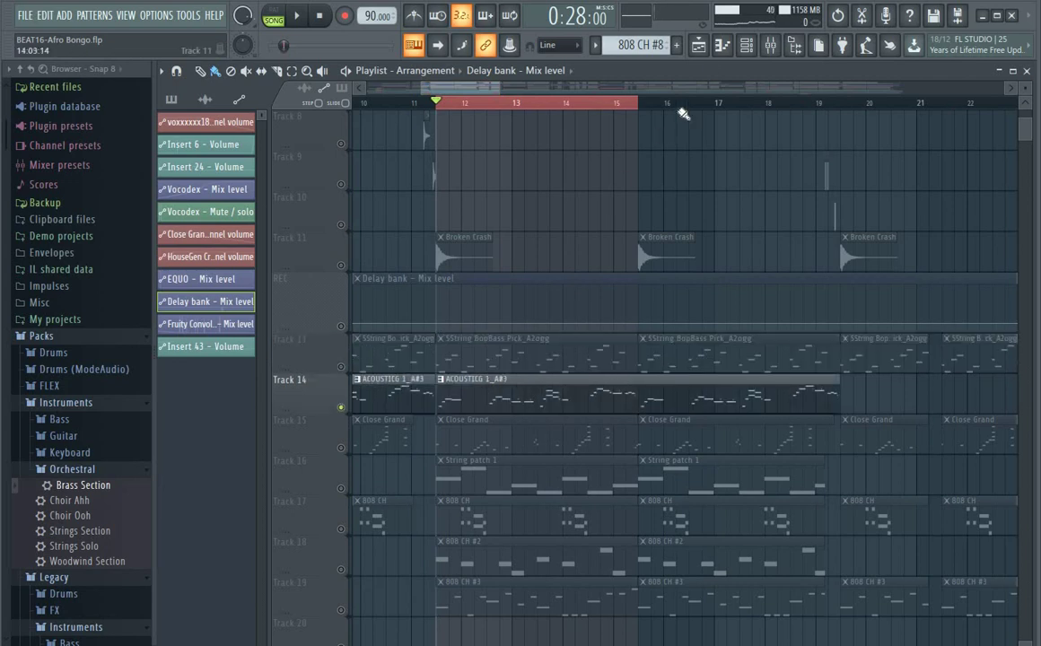
{"action": "left_click", "coordinate": [749, 47]}
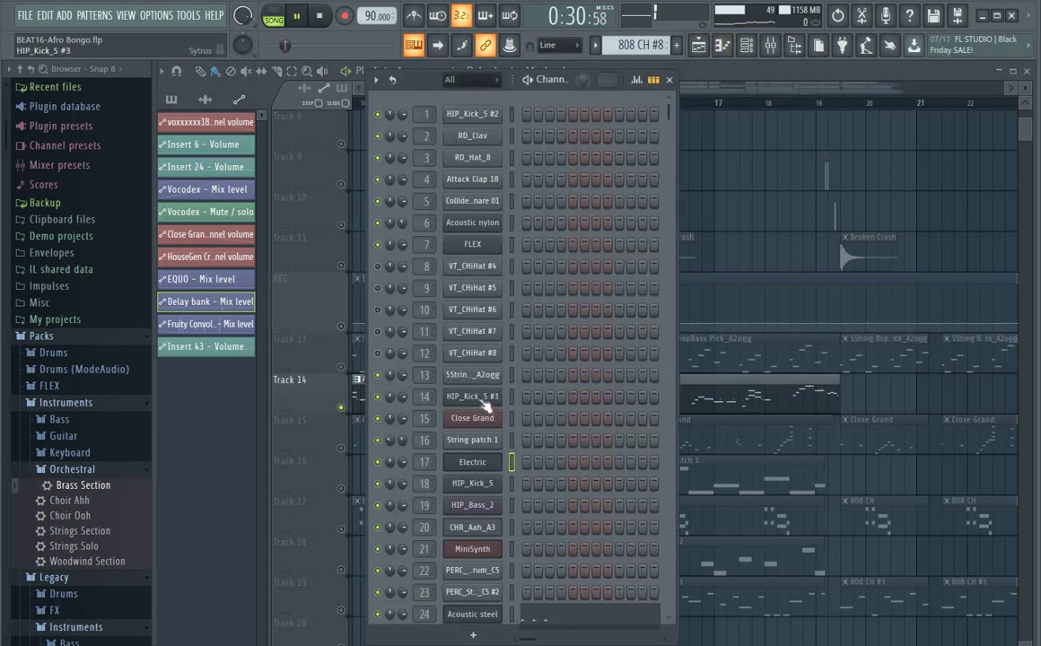
{"action": "left_click", "coordinate": [753, 77]}
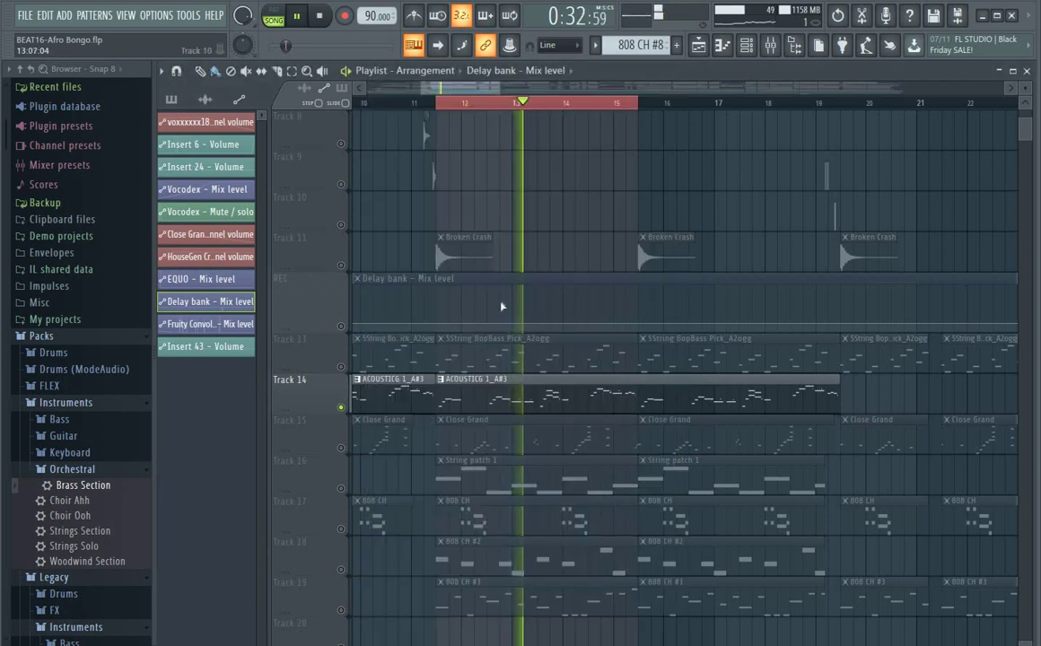
{"action": "left_click_drag", "start_coordinate": [313, 425], "coordinate": [314, 520]}
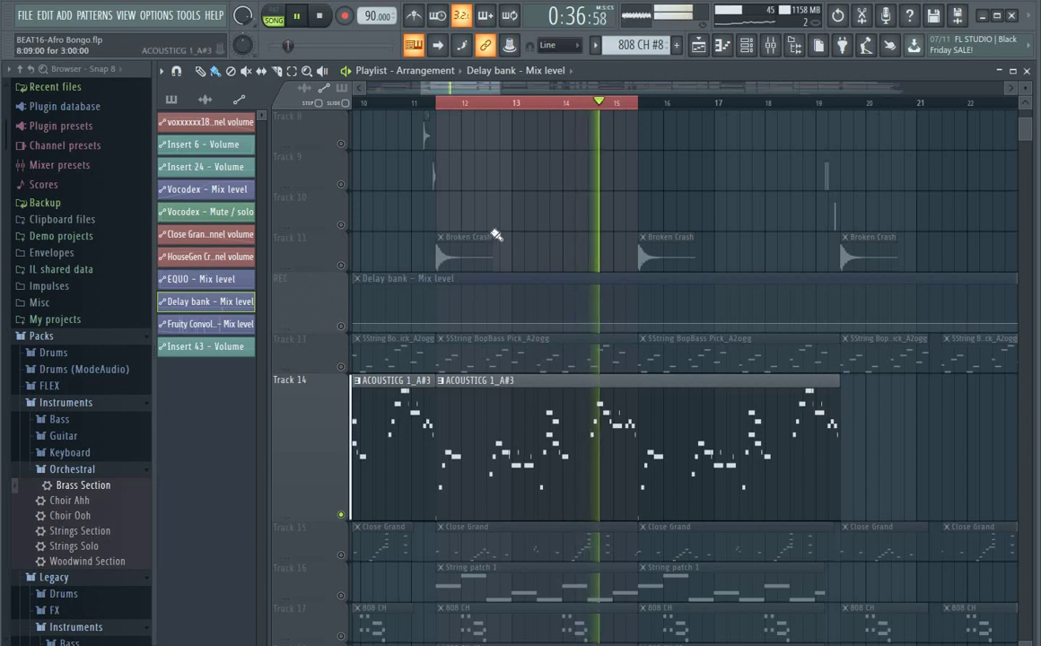
{"action": "scroll", "coordinate": [439, 109], "scroll_direction": "up", "scroll_amount": 1}
{"action": "scroll", "coordinate": [439, 109], "scroll_direction": "up", "scroll_amount": 4}
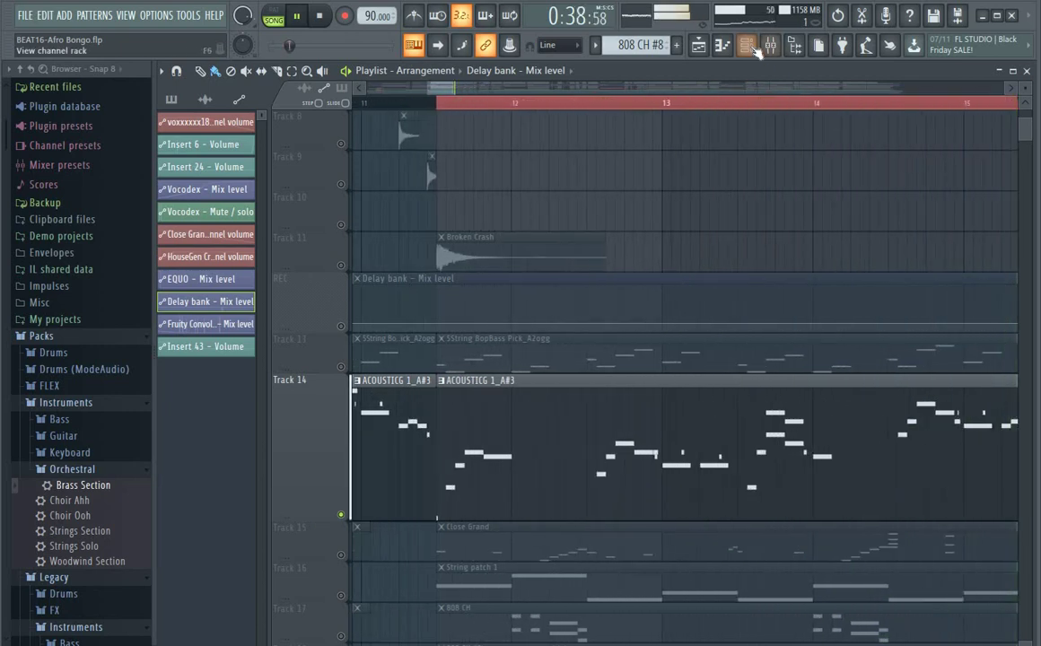
- Examine the Sytrus instrument of the HIP_Kick_5 #3 channel in the channel rack and close it again
{"action": "left_click", "coordinate": [750, 47]}
{"action": "left_click", "coordinate": [750, 47]}
{"action": "left_click", "coordinate": [748, 47]}
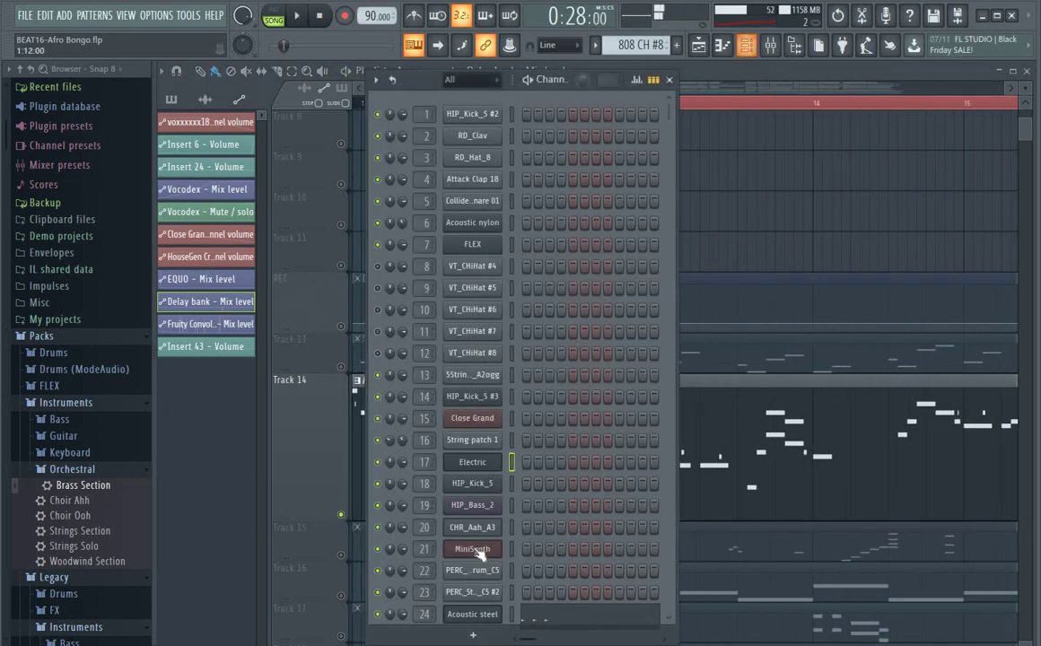
{"action": "left_click", "coordinate": [485, 402]}
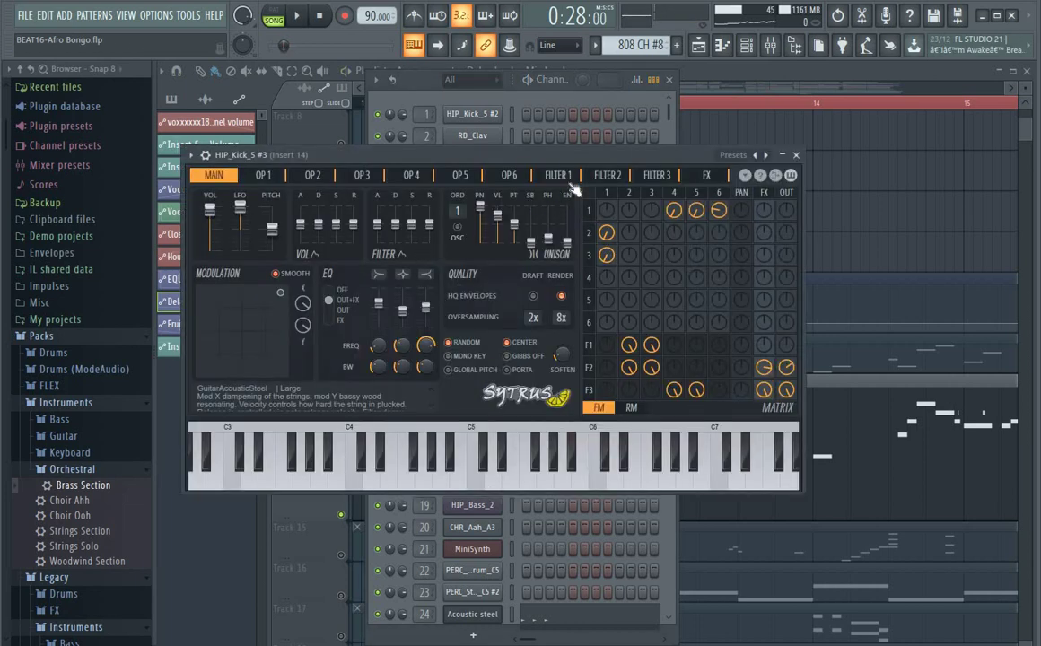
{"action": "left_click", "coordinate": [796, 156]}
{"action": "left_click", "coordinate": [749, 47]}
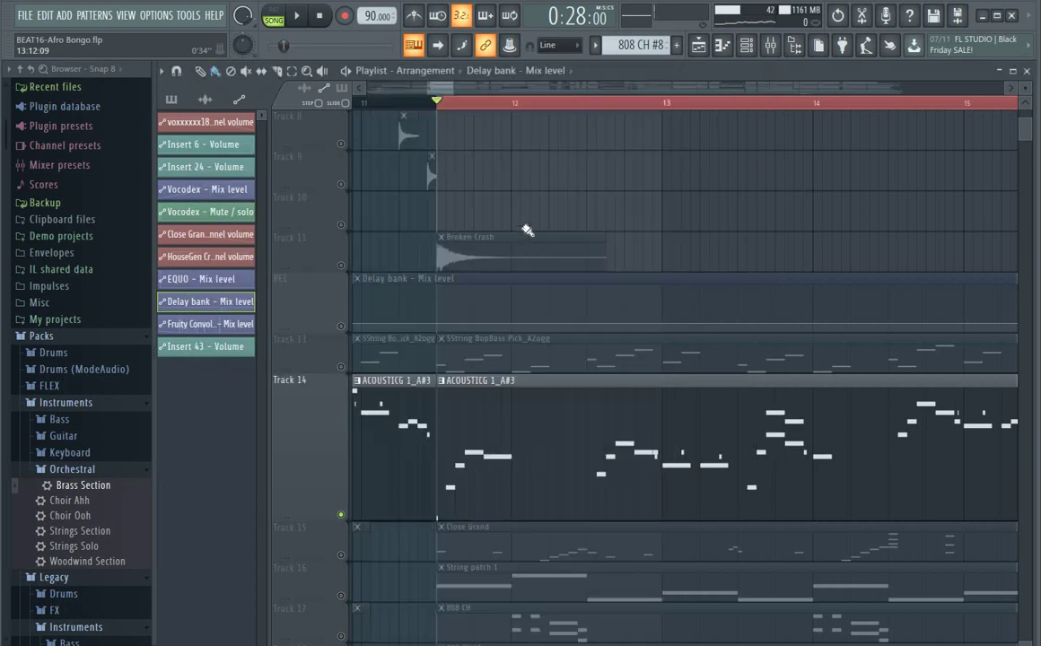
- Play soloed Track 14 and extend the playlist's time selection from bar 11 to about bar 19, leaving no clips selected
{"action": "scroll", "coordinate": [521, 233], "scroll_direction": "up", "scroll_amount": 1}
{"action": "scroll", "coordinate": [520, 232], "scroll_direction": "down", "scroll_amount": 1}
{"action": "key", "text": "space"}
{"action": "left_click_drag", "start_coordinate": [455, 88], "coordinate": [495, 91]}
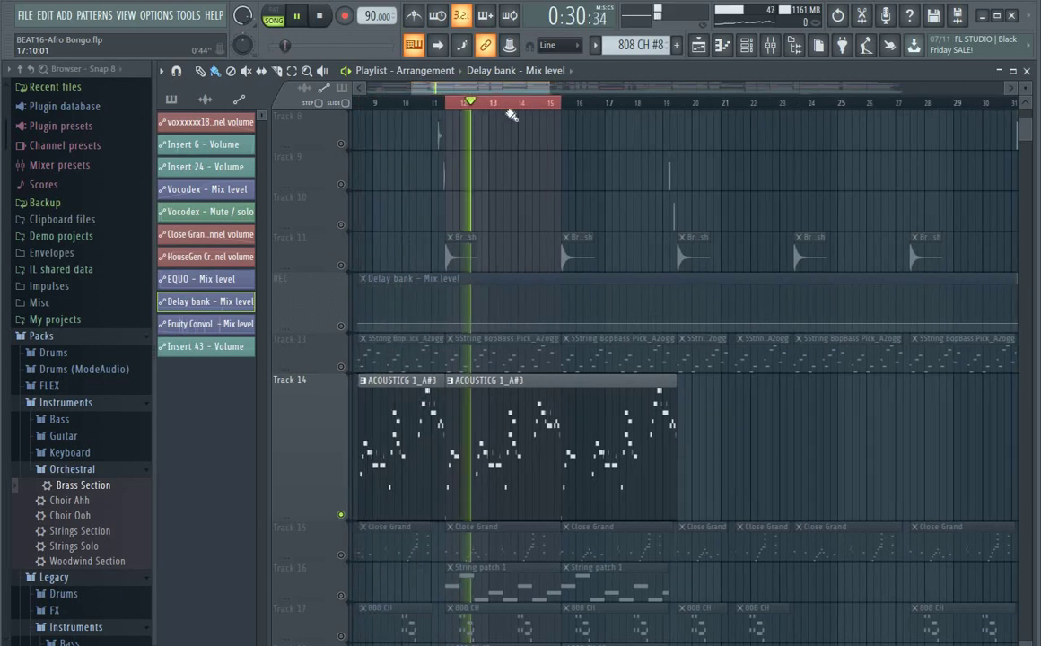
{"action": "key", "text": "ctrl+a"}
{"action": "left_click_drag", "start_coordinate": [617, 112], "coordinate": [666, 120]}
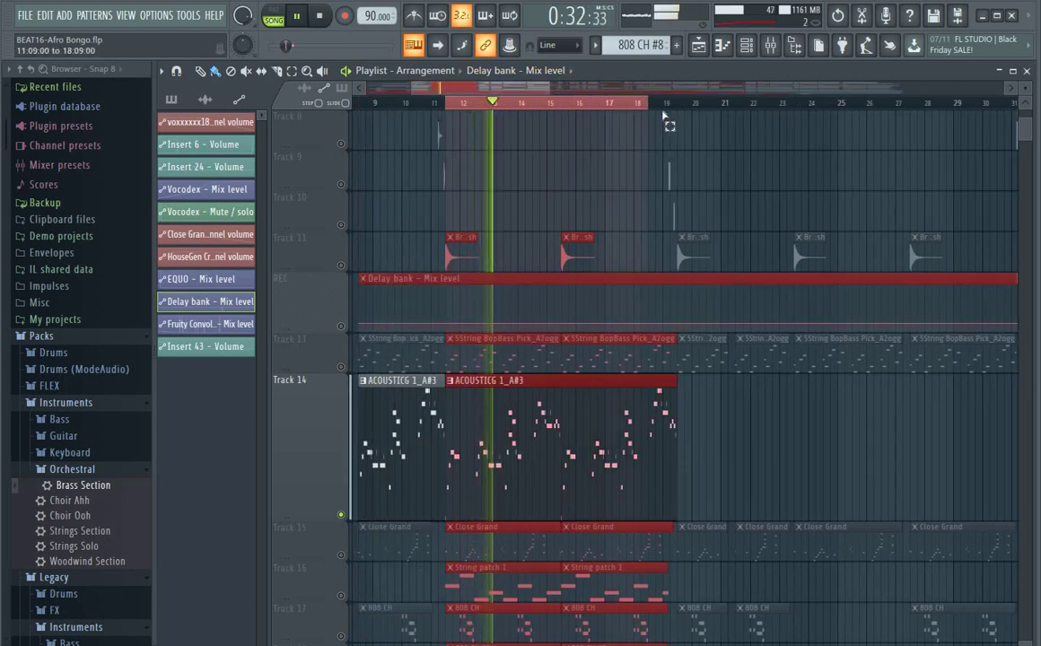
{"action": "left_click", "coordinate": [747, 432], "text": "ctrl"}
- Extend the time selection to the exact end of Track 14's ACOUSTICG clip and clear the clip selection
{"action": "scroll", "coordinate": [581, 108], "scroll_direction": "up", "scroll_amount": 1}
{"action": "scroll", "coordinate": [581, 108], "scroll_direction": "up", "scroll_amount": 1}
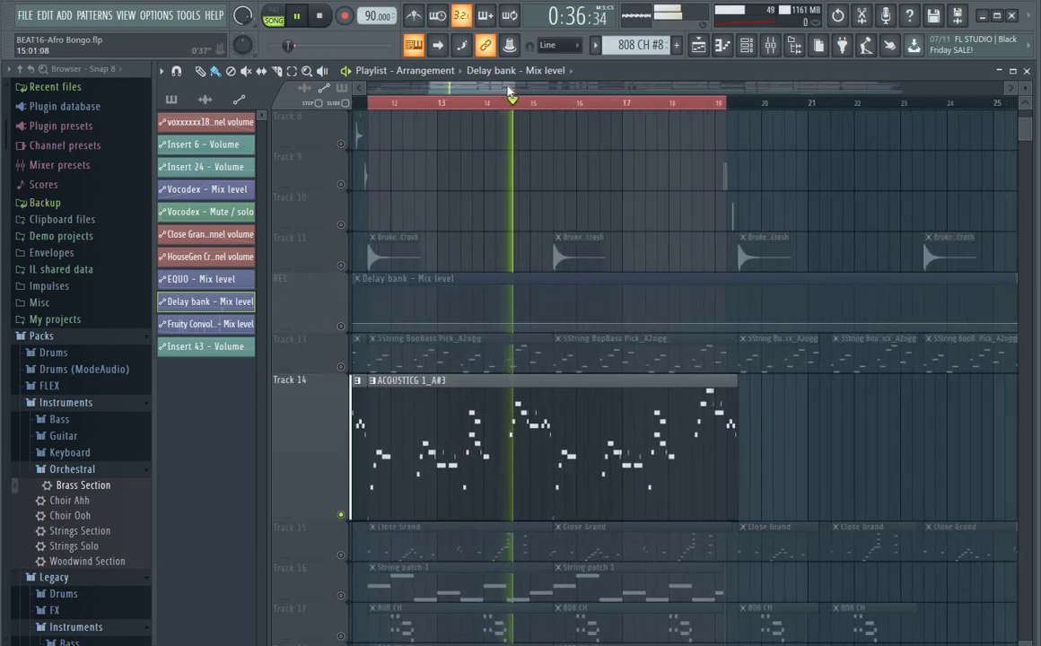
{"action": "left_click_drag", "start_coordinate": [514, 88], "coordinate": [521, 87]}
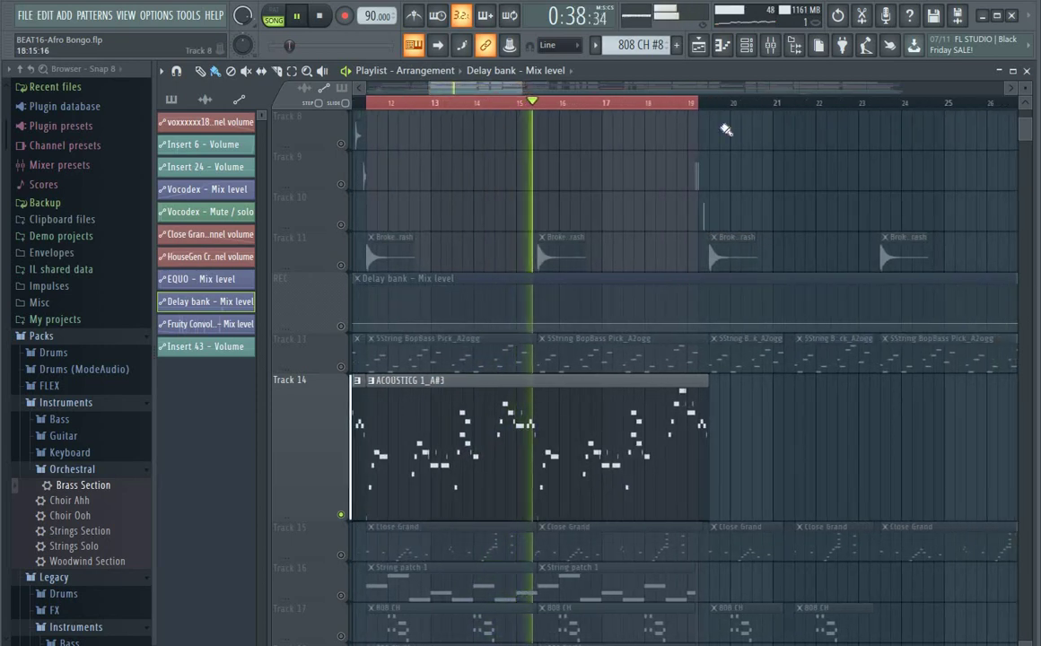
{"action": "left_click_drag", "start_coordinate": [705, 109], "coordinate": [719, 140]}
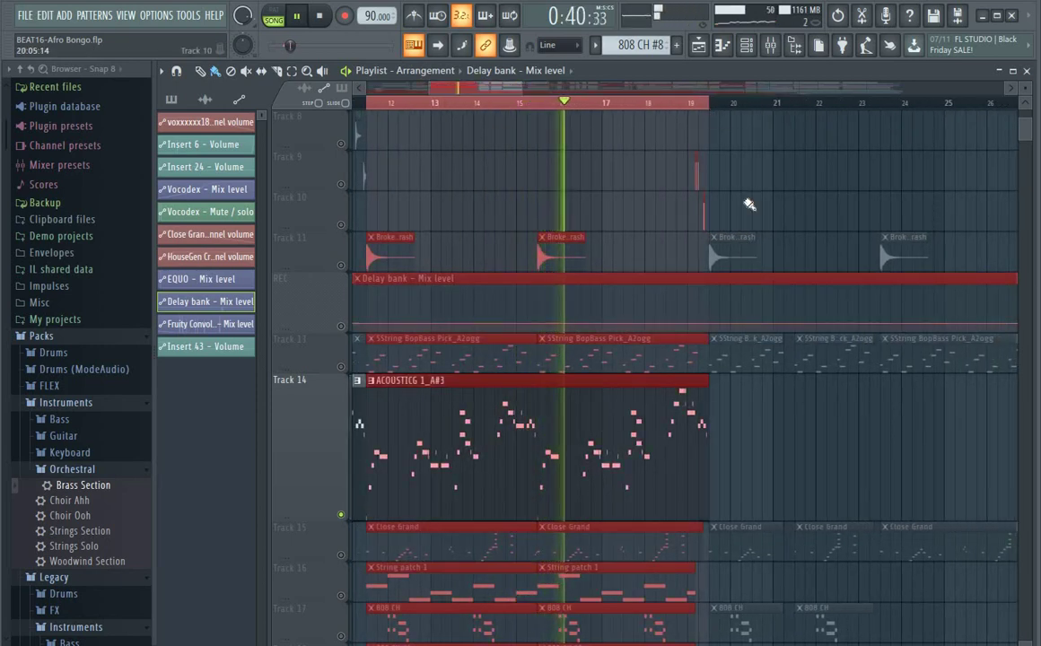
{"action": "scroll", "coordinate": [749, 211], "scroll_direction": "down", "scroll_amount": 5}
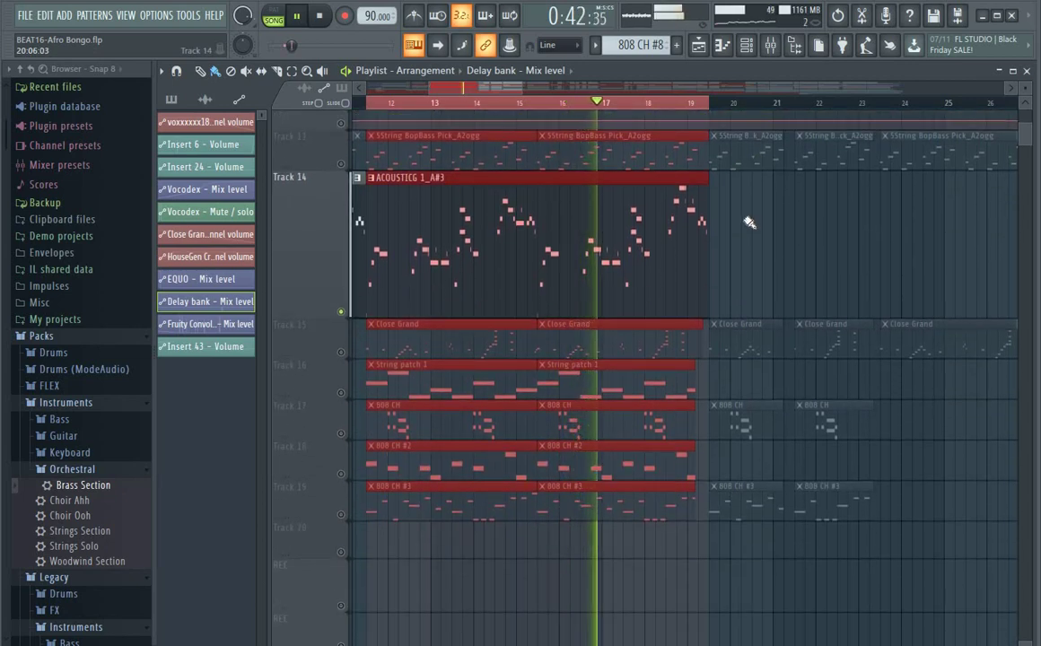
{"action": "left_click", "coordinate": [749, 222], "text": "ctrl"}
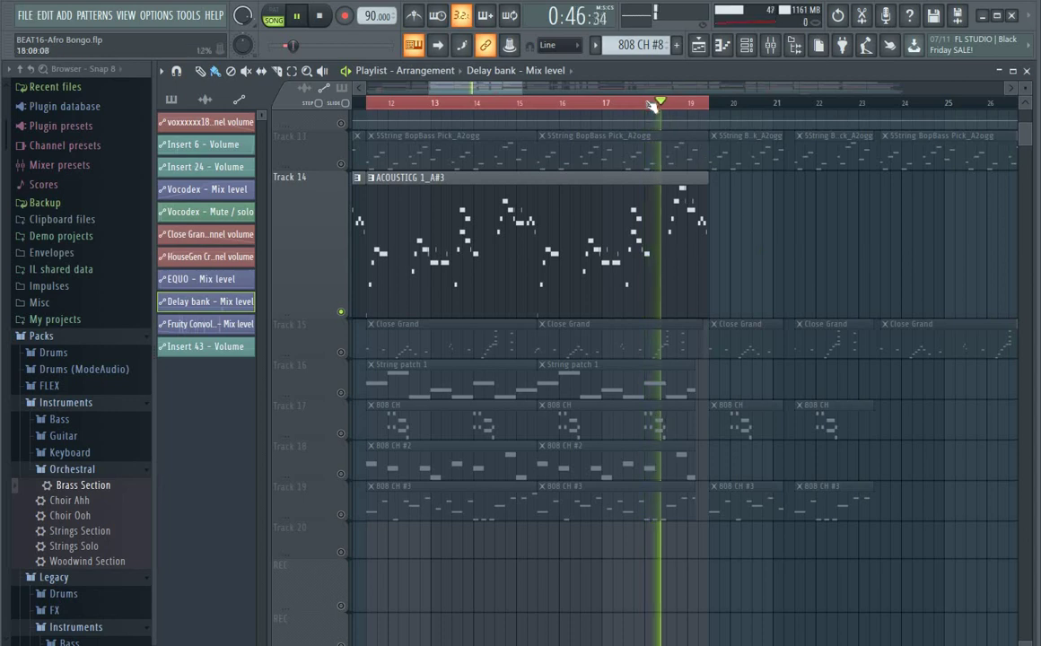
- Listen to the remaining part of Track 14's looped section and stop playback
{"action": "scroll", "coordinate": [575, 105], "scroll_direction": "up", "scroll_amount": 2}
{"action": "left_click_drag", "start_coordinate": [481, 93], "coordinate": [477, 95]}
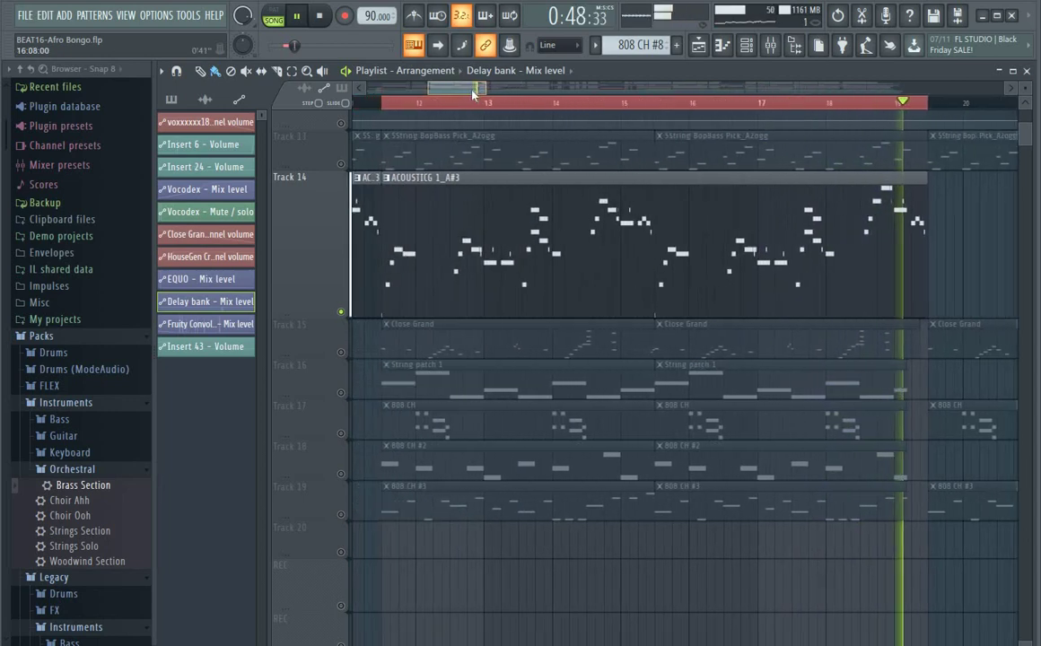
{"action": "key", "text": "space"}
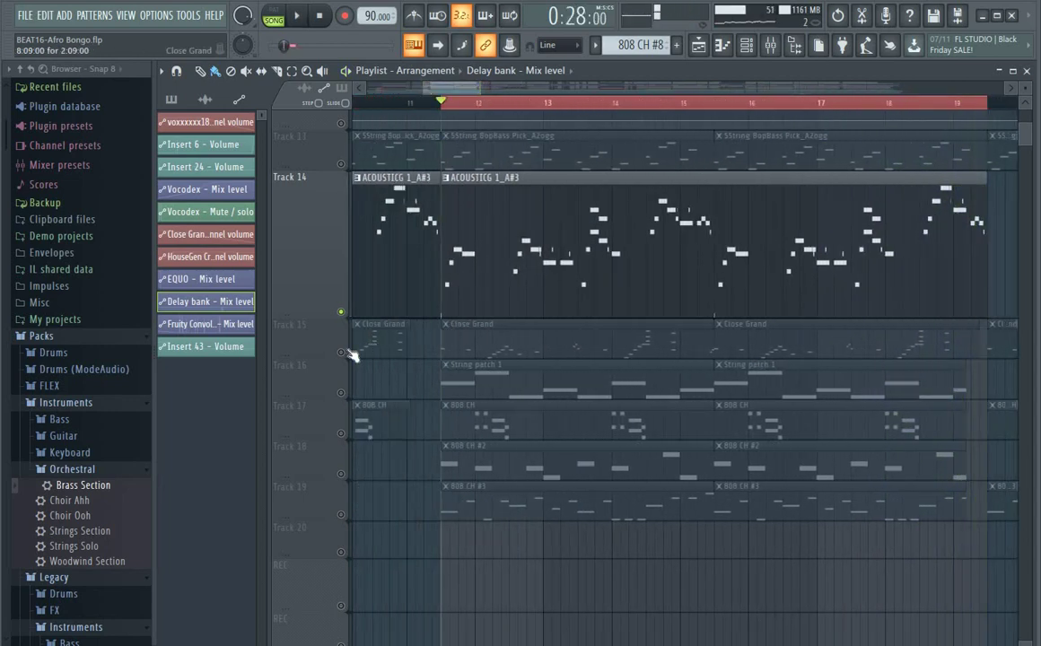
- Solo Track 15 and play its Close Grand piano pattern, then stop playback
{"action": "right_click", "coordinate": [342, 352]}
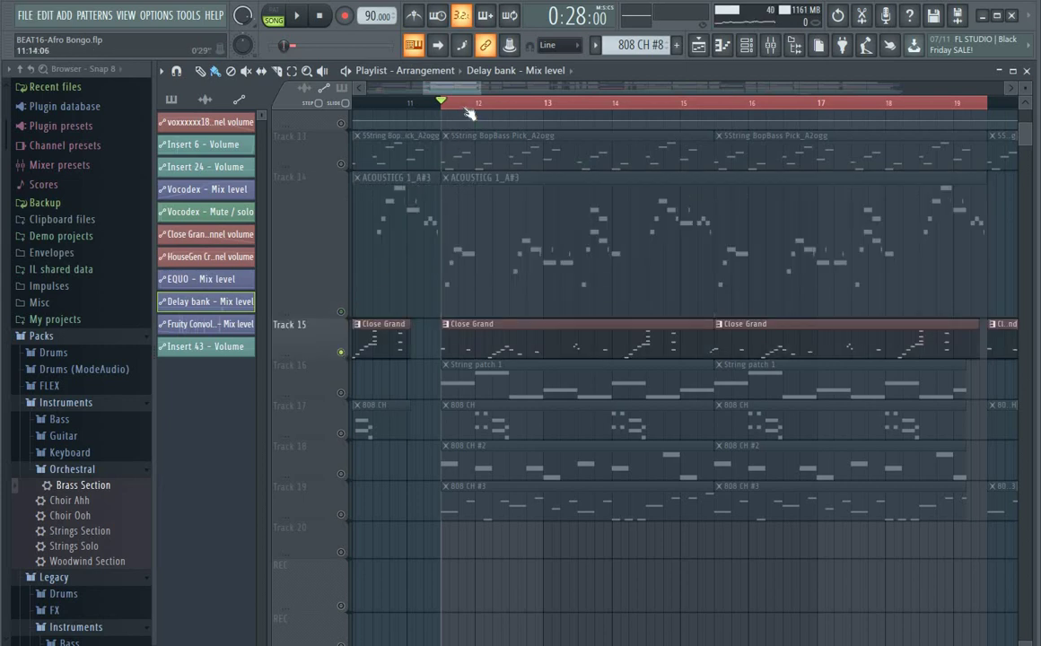
{"action": "left_click_drag", "start_coordinate": [500, 90], "coordinate": [515, 91]}
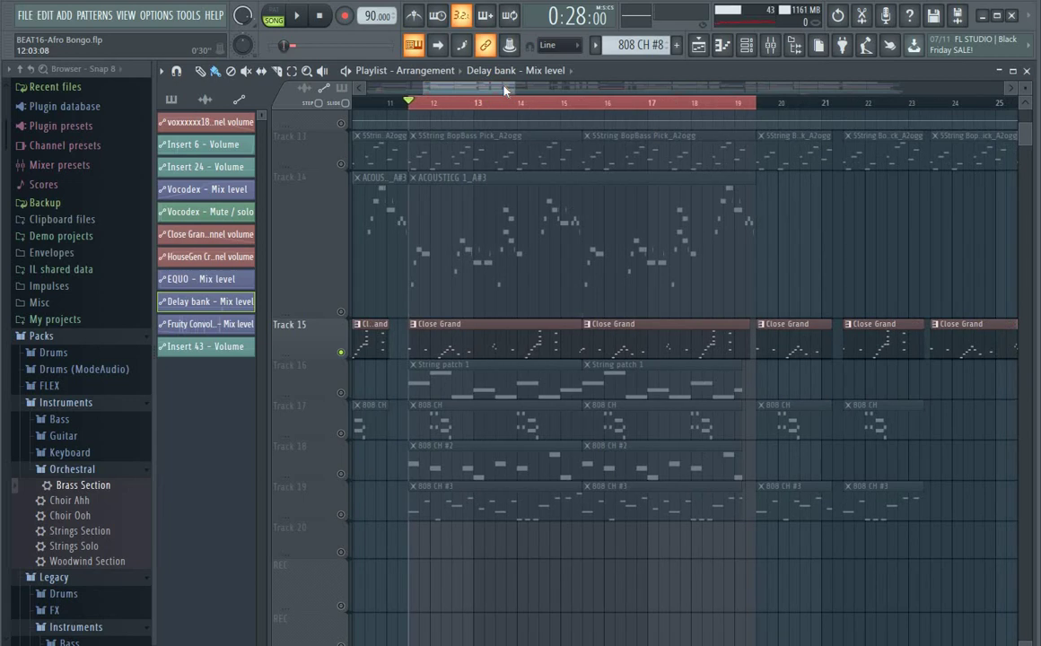
{"action": "key", "text": "space"}
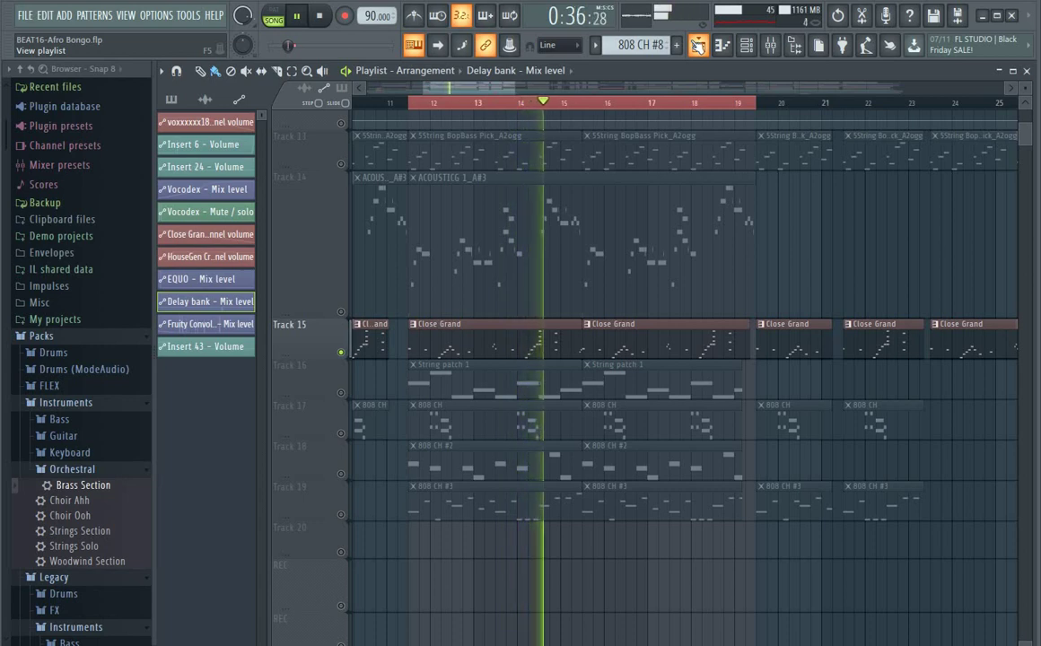
{"action": "key", "text": "space"}
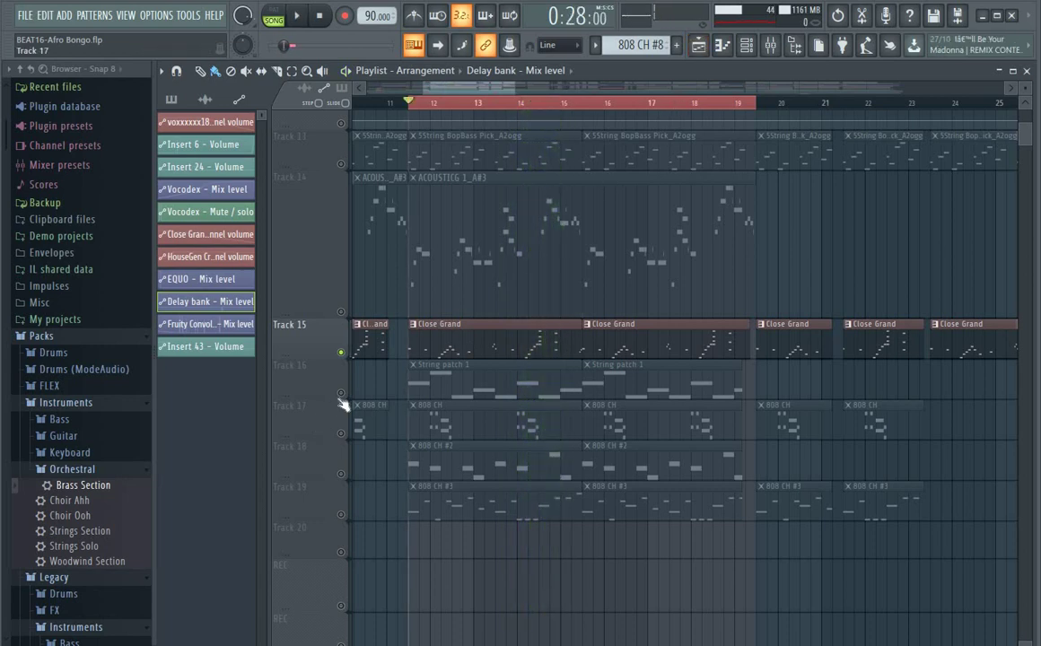
- Solo Track 16 and play its String patch 1 pattern from the start of the time selection, then stop playback
{"action": "right_click", "coordinate": [342, 394]}
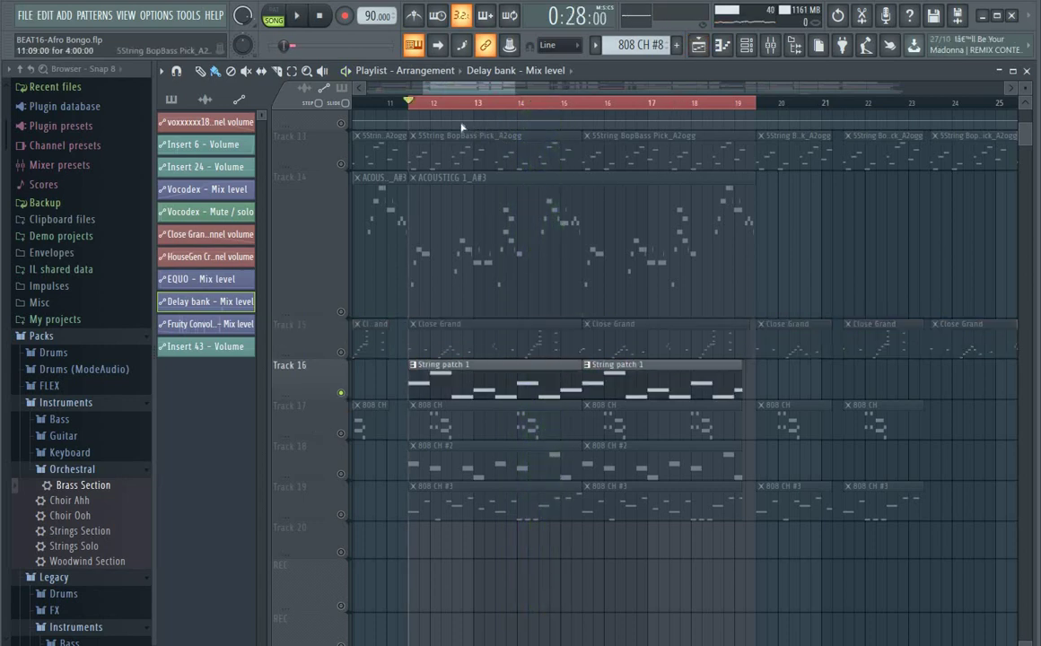
{"action": "scroll", "coordinate": [437, 113], "scroll_direction": "up", "scroll_amount": 2}
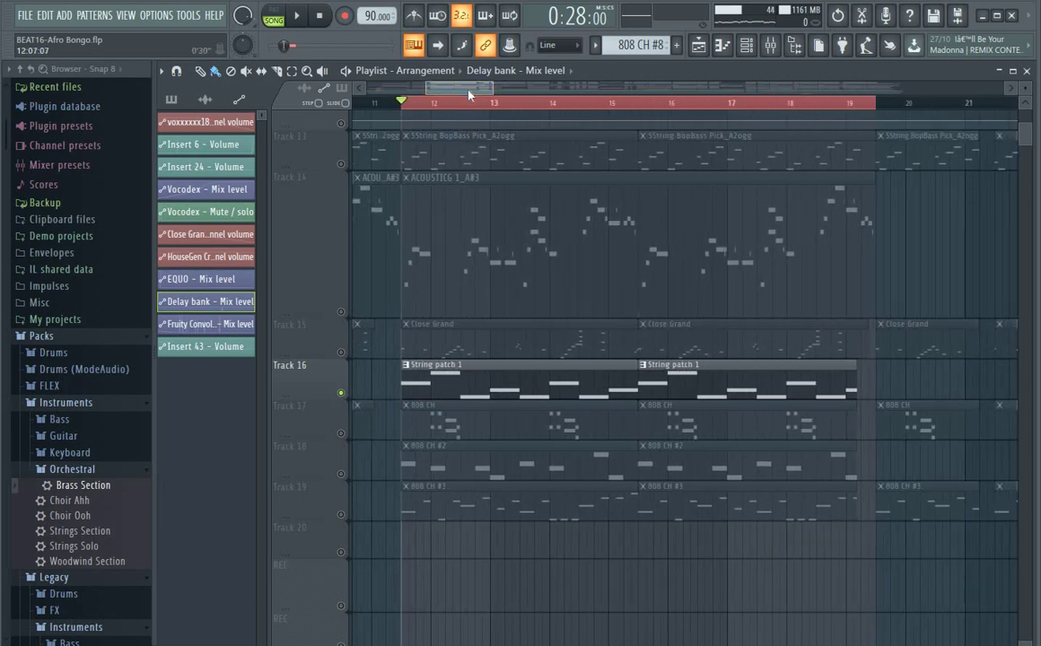
{"action": "left_click_drag", "start_coordinate": [471, 92], "coordinate": [466, 94]}
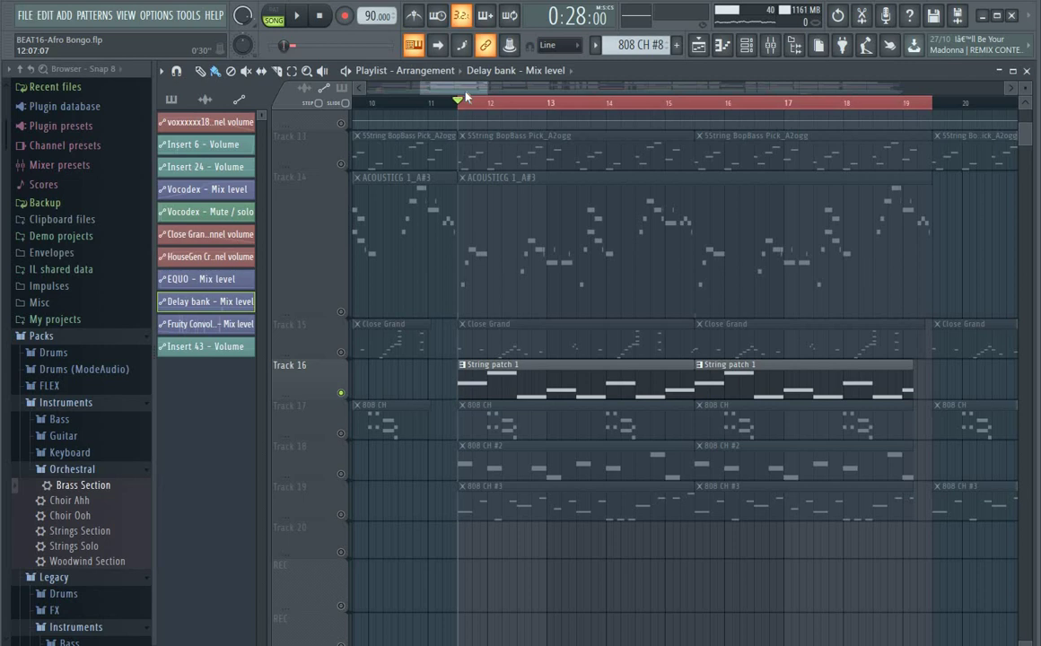
{"action": "key", "text": "space"}
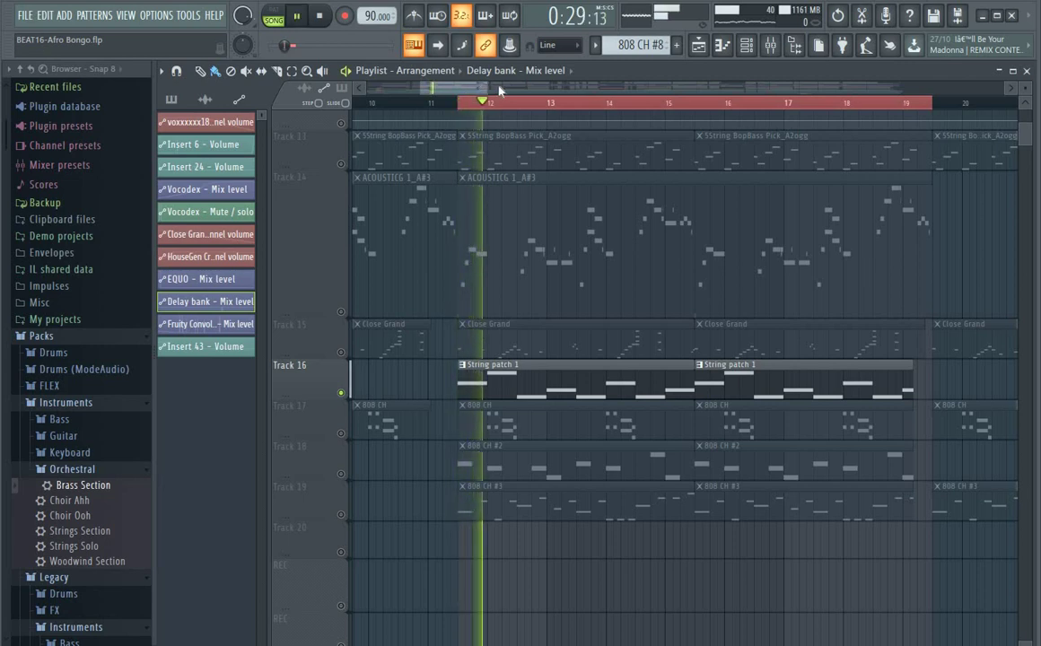
{"action": "left_click_drag", "start_coordinate": [485, 85], "coordinate": [526, 95]}
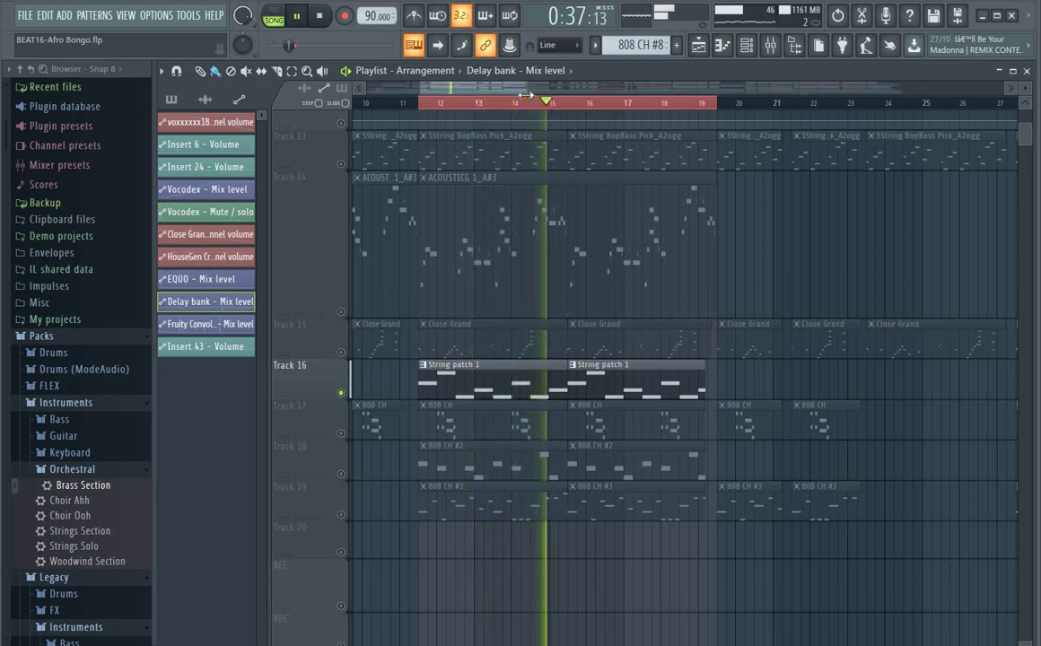
{"action": "key", "text": "space"}
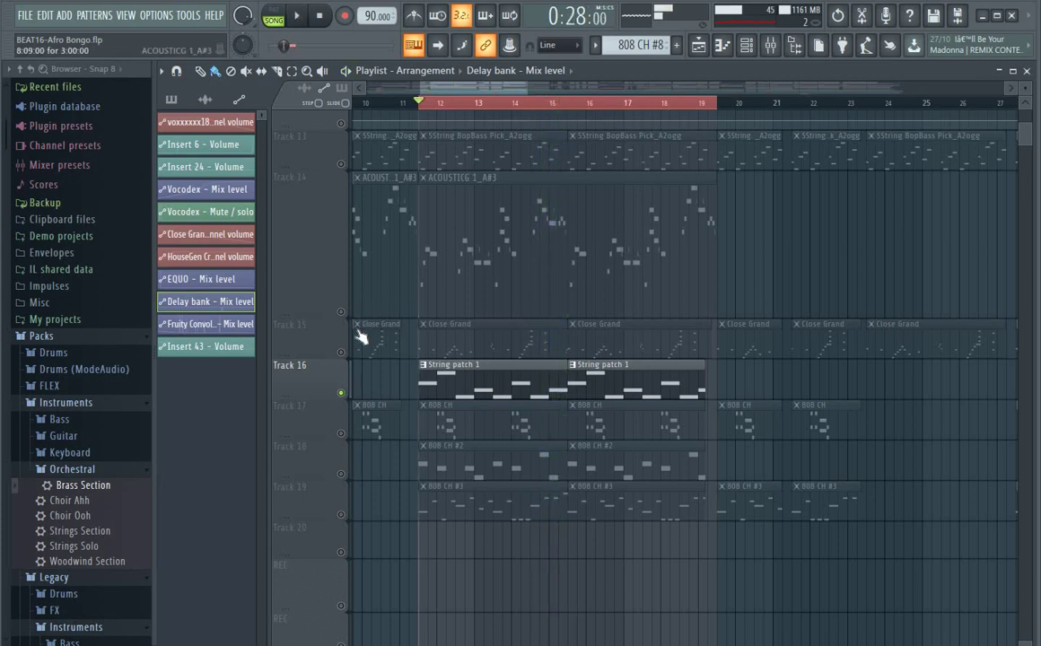
- Solo Track 17 and play its 808 CH pattern from bar 12, briefly checking the channel rack for its instrument
{"action": "left_click", "coordinate": [347, 432]}
{"action": "scroll", "coordinate": [441, 107], "scroll_direction": "up", "scroll_amount": 5}
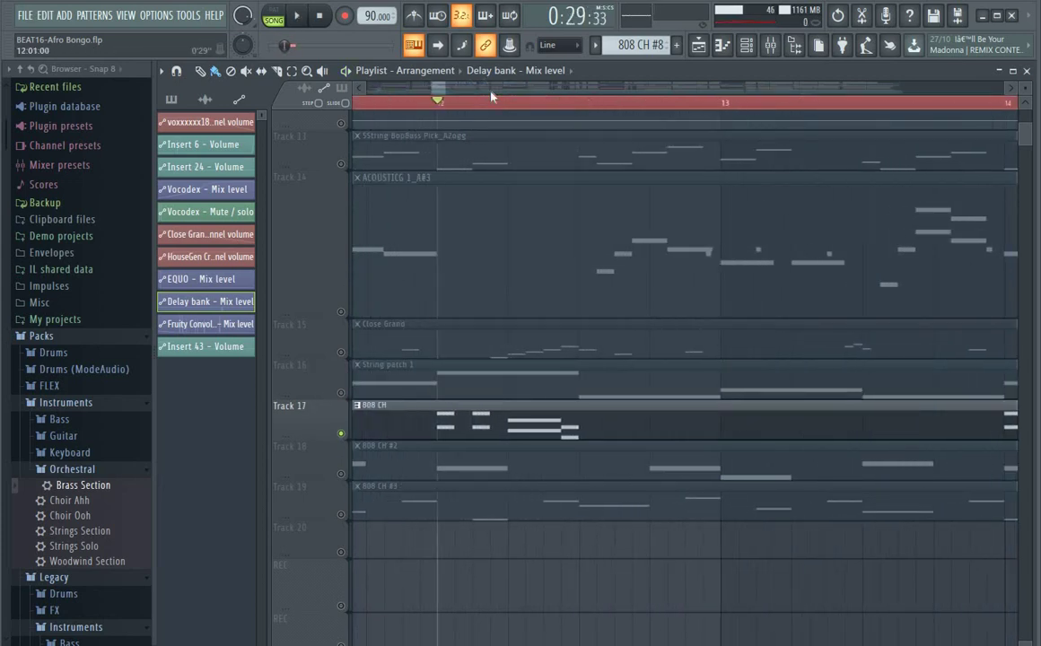
{"action": "left_click", "coordinate": [748, 45]}
{"action": "key", "text": "space"}
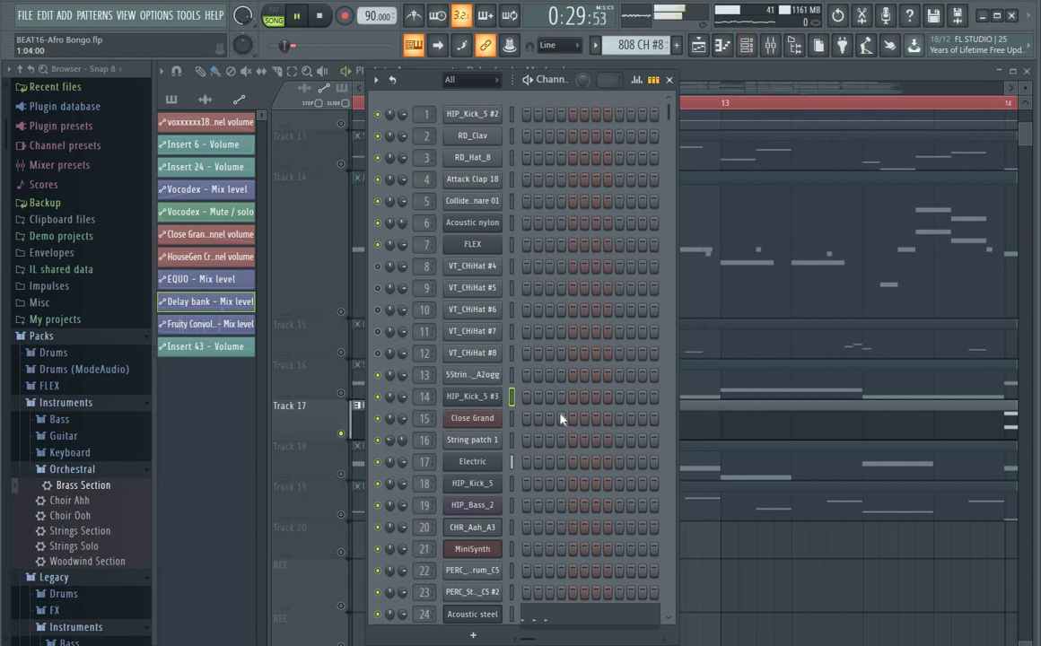
{"action": "left_click", "coordinate": [670, 80]}
- Replay the soloed 808 CH pattern on Track 17 from bar 12 and stop playback
{"action": "scroll", "coordinate": [553, 269], "scroll_direction": "down", "scroll_amount": 3}
{"action": "scroll", "coordinate": [553, 268], "scroll_direction": "up", "scroll_amount": 4}
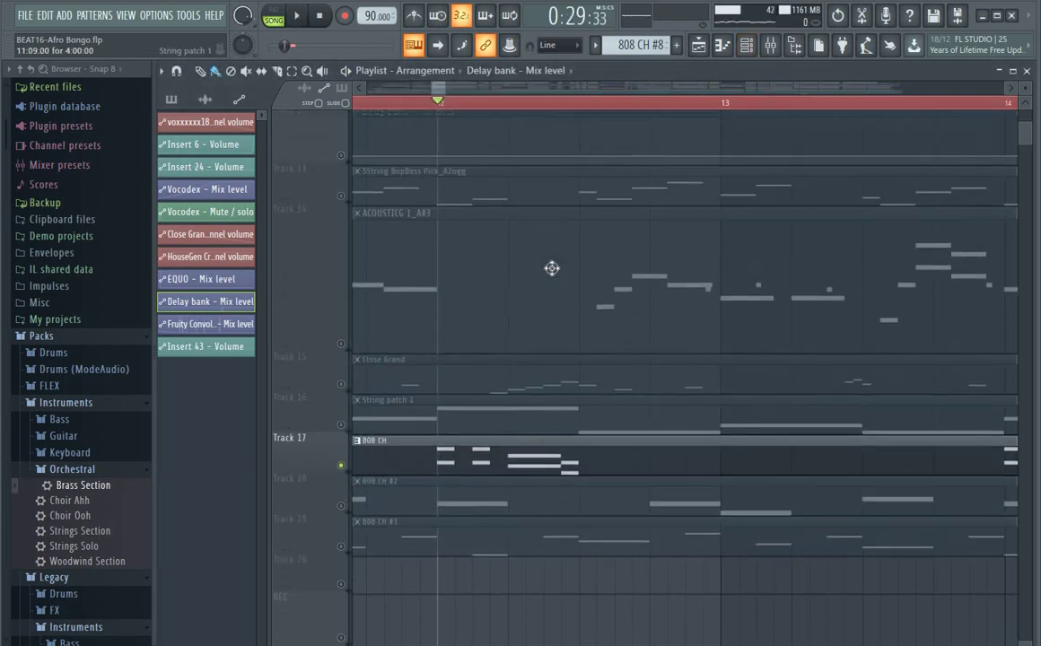
{"action": "key", "text": "space"}
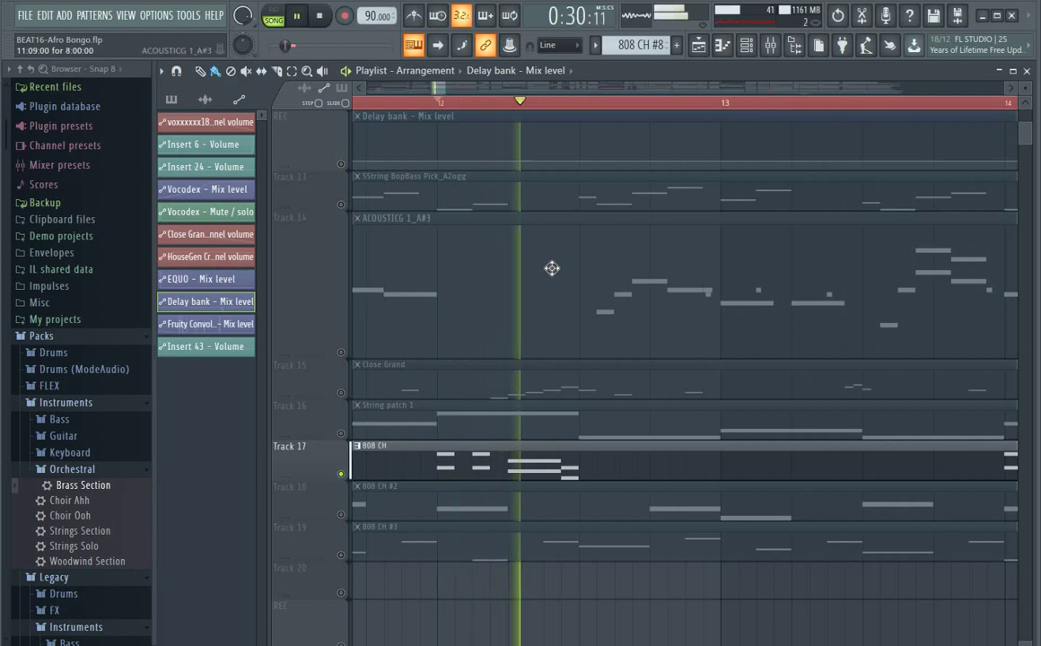
{"action": "key", "text": "space"}
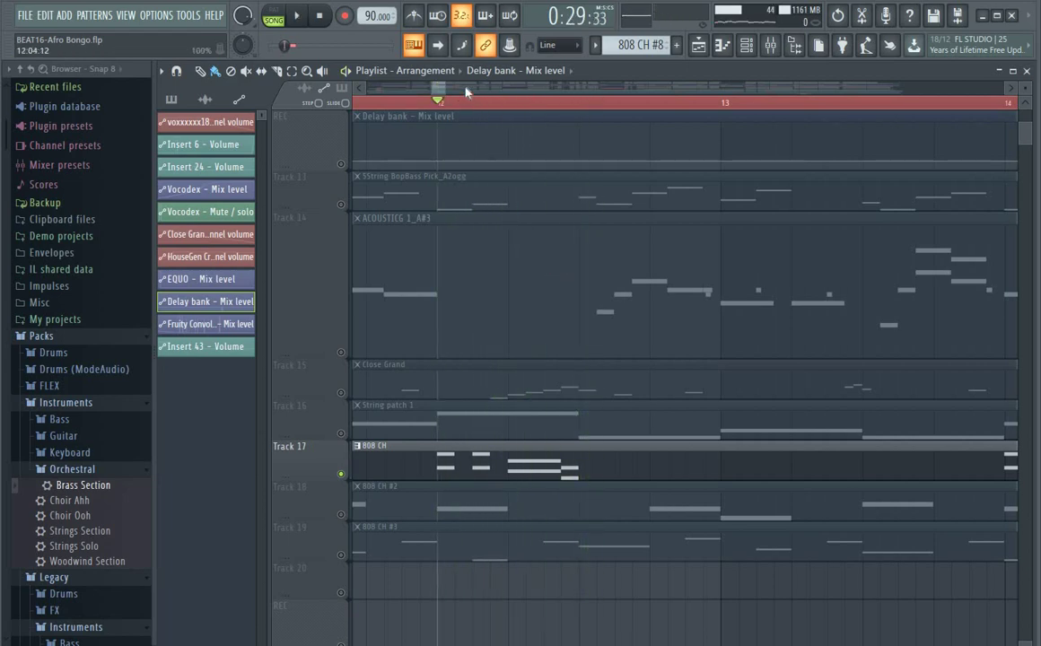
- Unmute Track 14 alongside Track 17, play both together from the start of the time selection, and stop playback
{"action": "scroll", "coordinate": [481, 95], "scroll_direction": "down", "scroll_amount": 5}
{"action": "left_click_drag", "start_coordinate": [458, 89], "coordinate": [442, 89]}
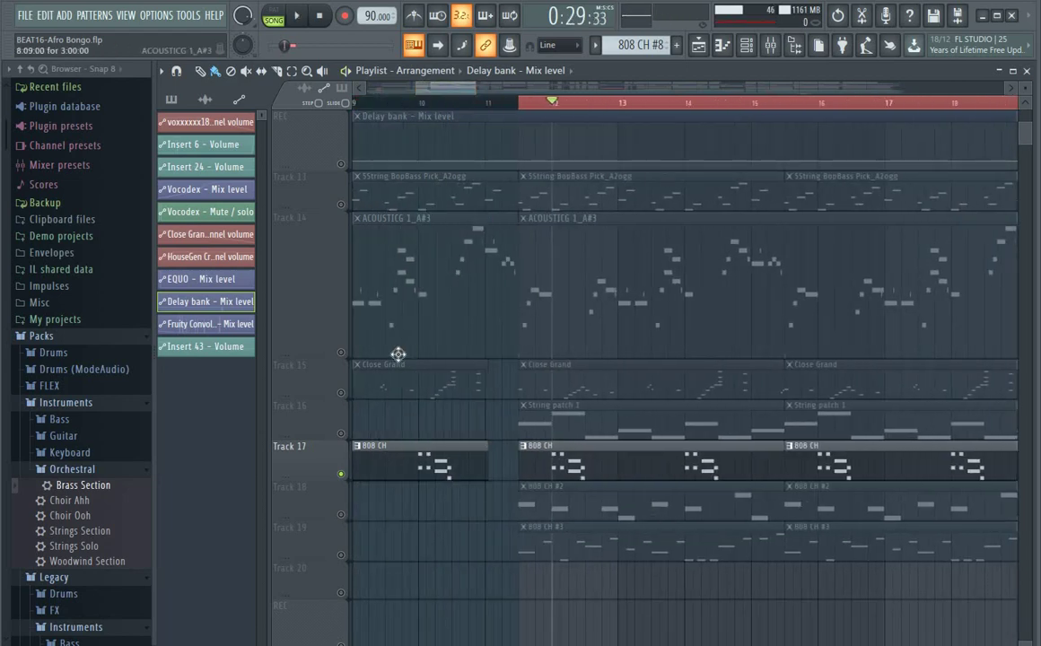
{"action": "left_click", "coordinate": [341, 352]}
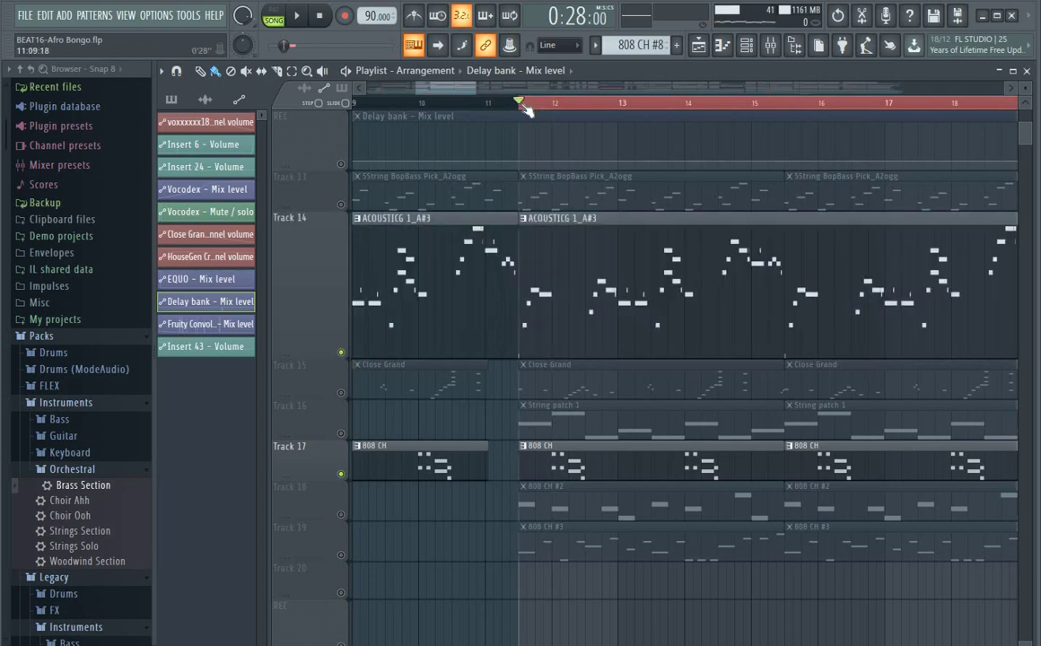
{"action": "key", "text": "space"}
{"action": "scroll", "coordinate": [464, 94], "scroll_direction": "up", "scroll_amount": 3}
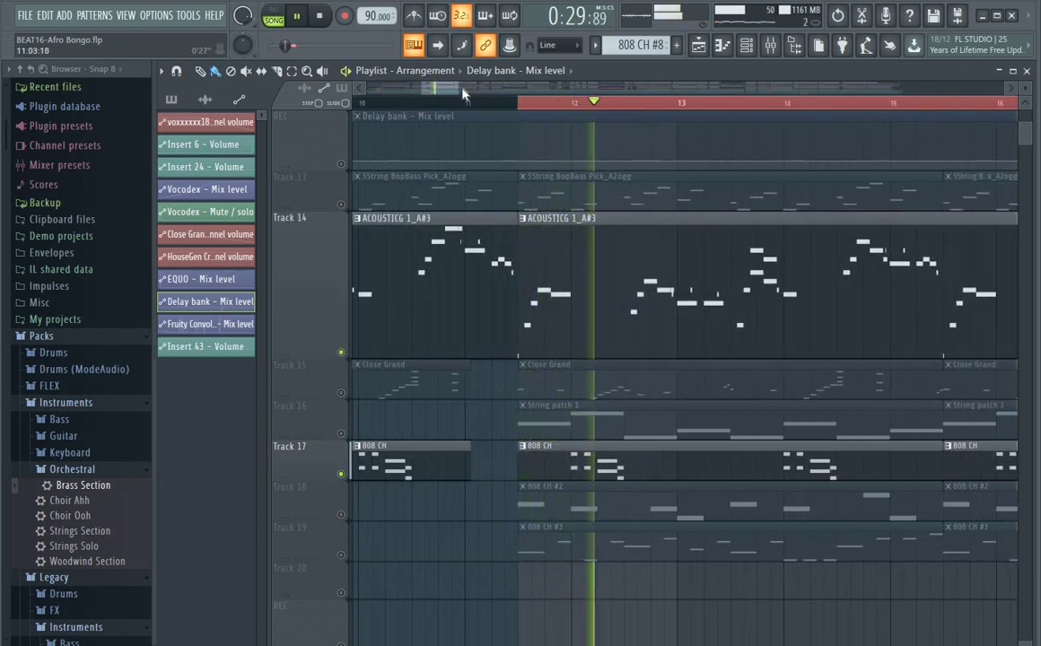
{"action": "scroll", "coordinate": [464, 94], "scroll_direction": "down", "scroll_amount": 4}
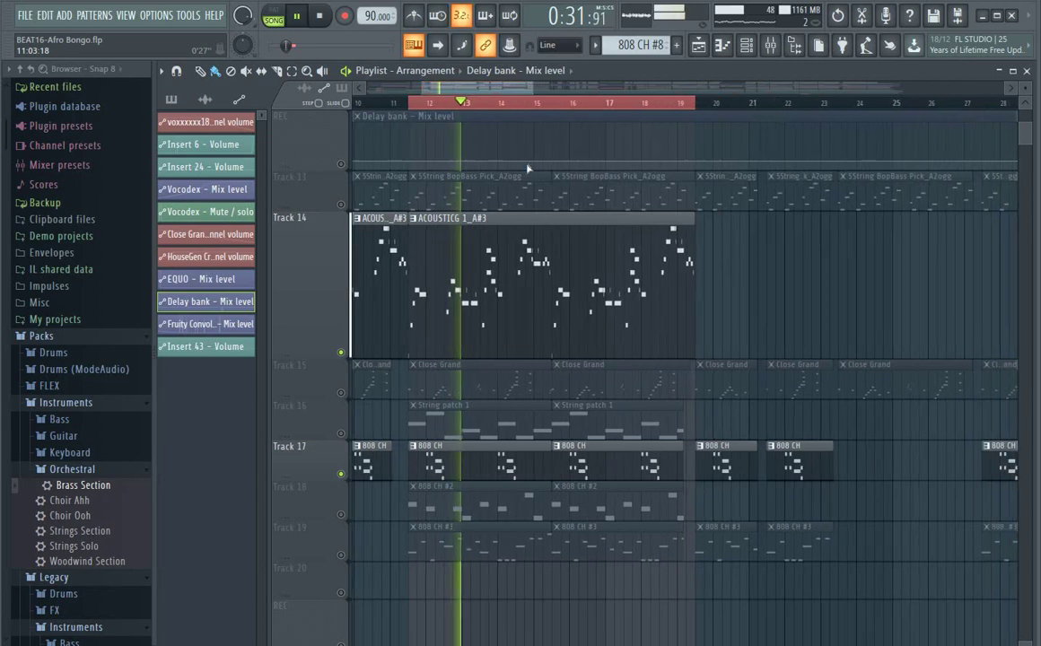
{"action": "scroll", "coordinate": [528, 168], "scroll_direction": "down", "scroll_amount": 5}
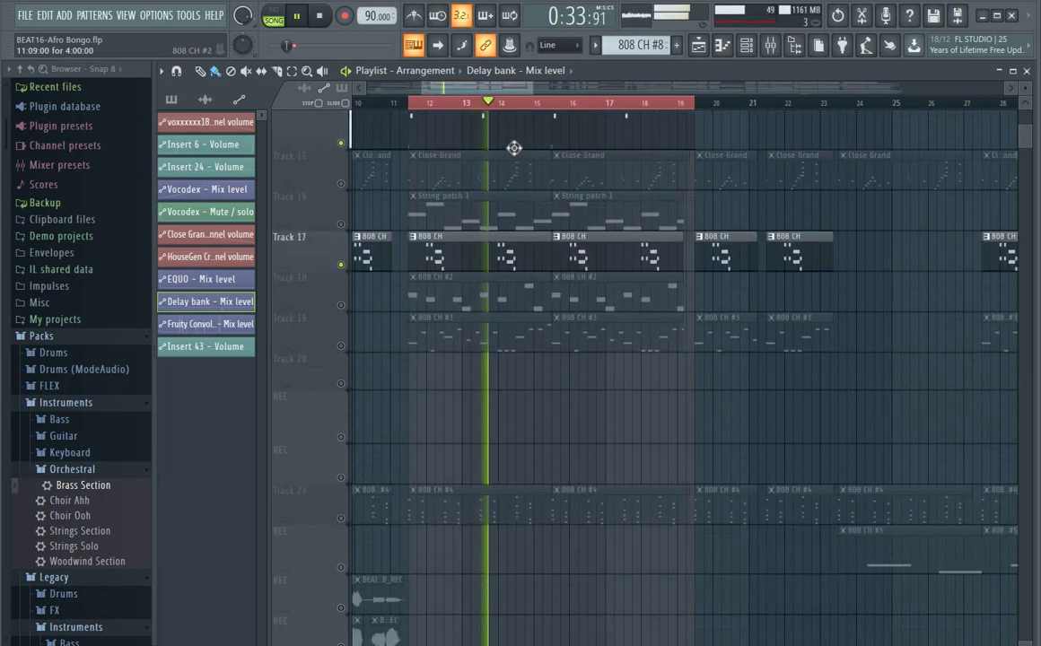
{"action": "scroll", "coordinate": [514, 148], "scroll_direction": "up", "scroll_amount": 7}
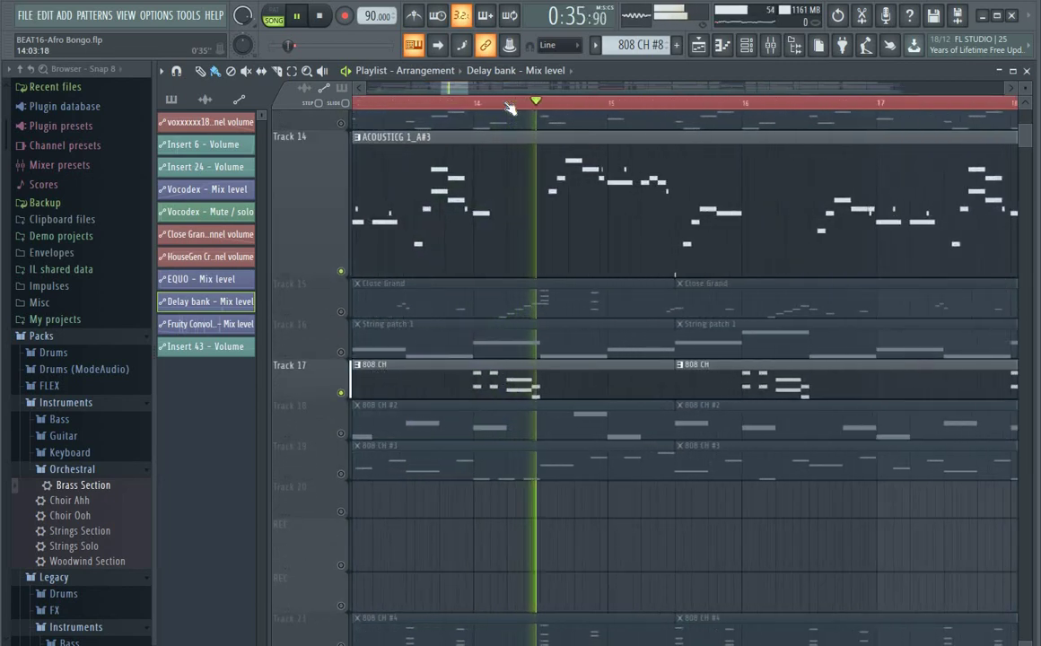
{"action": "scroll", "coordinate": [509, 107], "scroll_direction": "up", "scroll_amount": 1}
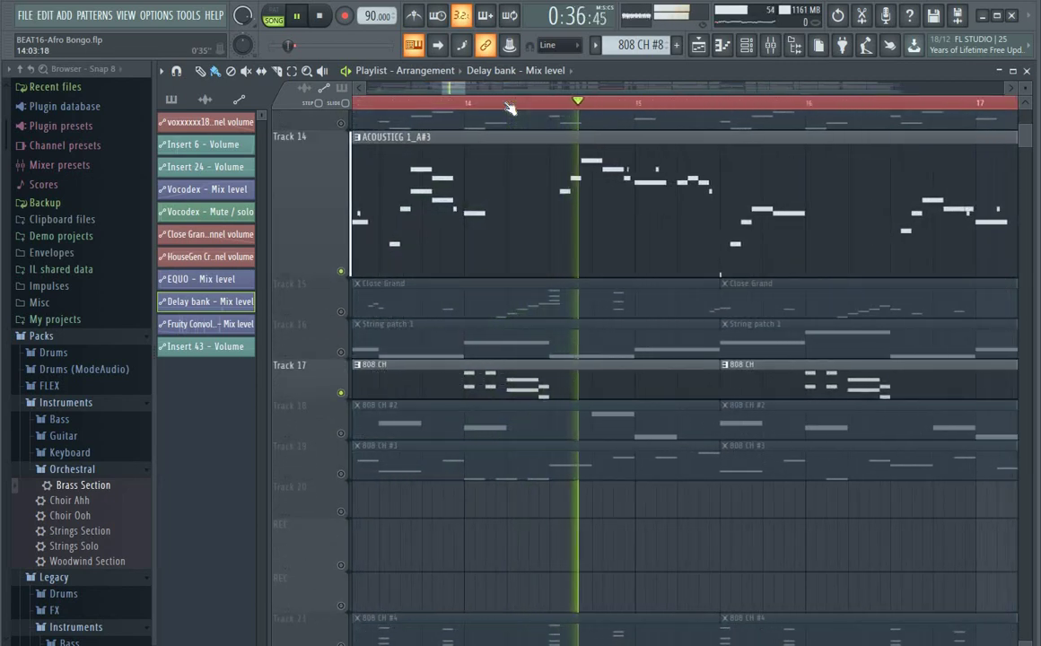
{"action": "key", "text": "space"}
- Solo Track 18 and start playing its 808 CH #2 pattern from the beginning of the time selection
{"action": "right_click", "coordinate": [341, 434]}
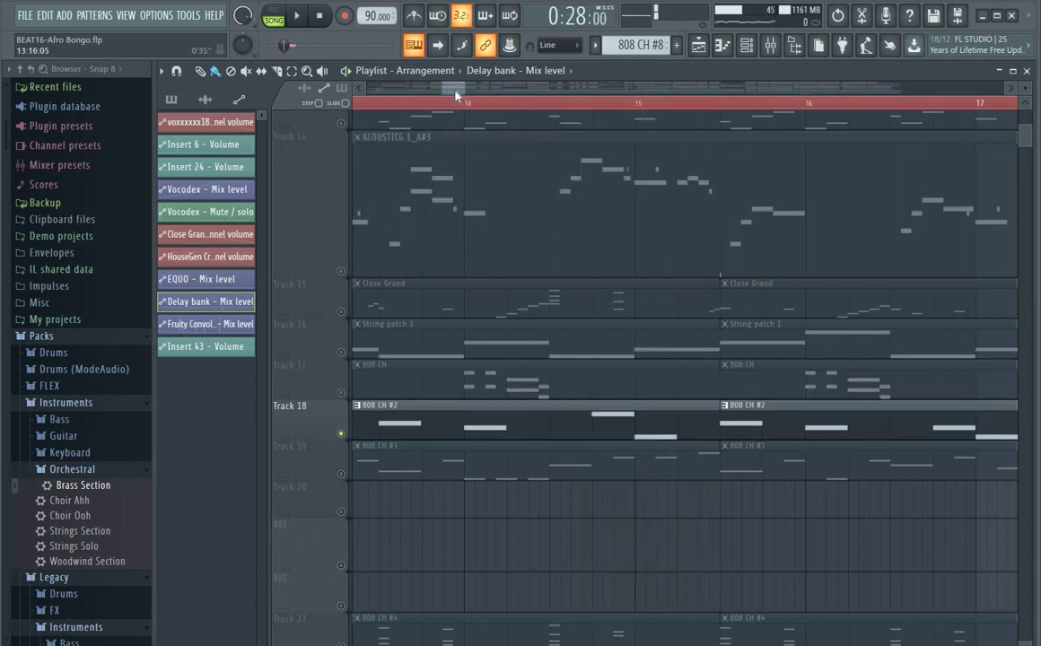
{"action": "left_click_drag", "start_coordinate": [456, 95], "coordinate": [443, 101]}
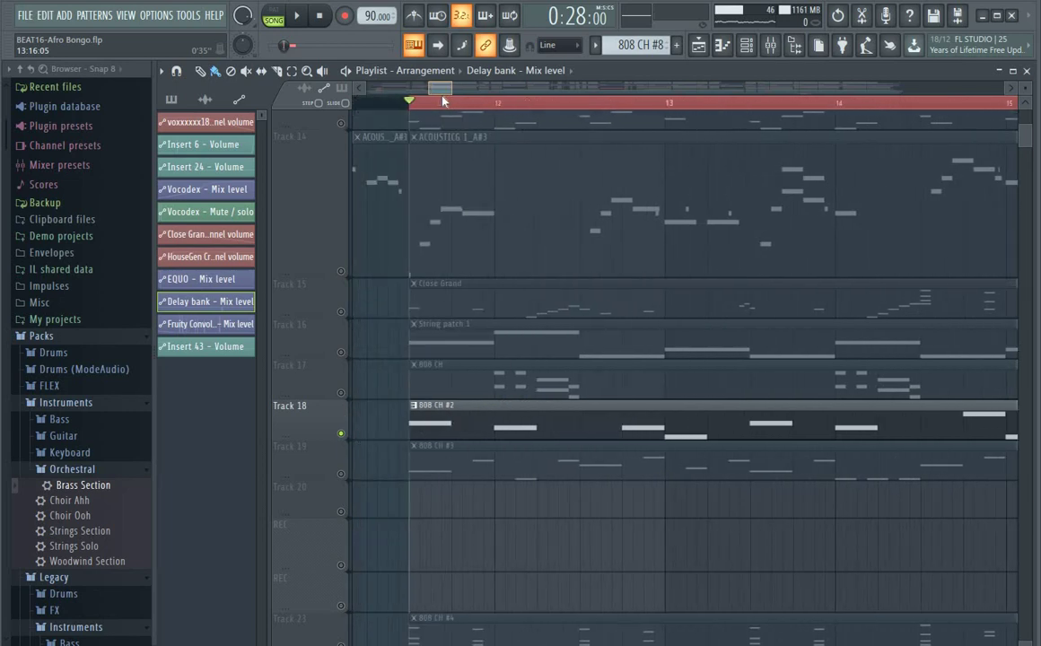
{"action": "key", "text": "space"}
- Inspect the HIP_Kick_5 channel's Sytrus instrument during playback, close it and the channel rack, then stop playback
{"action": "left_click", "coordinate": [745, 46]}
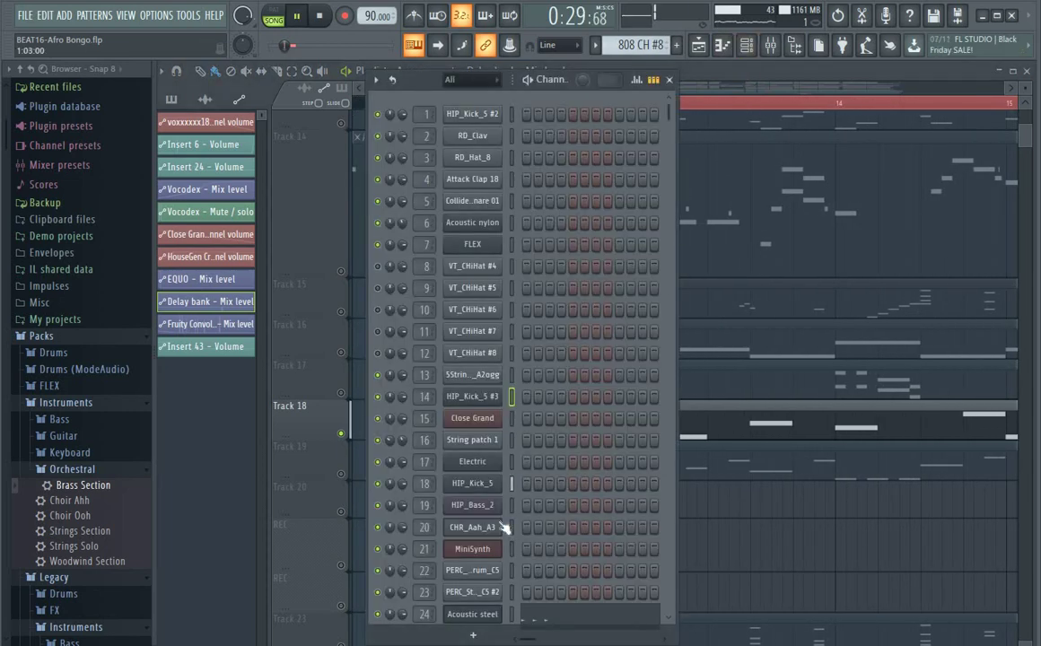
{"action": "left_click", "coordinate": [481, 486]}
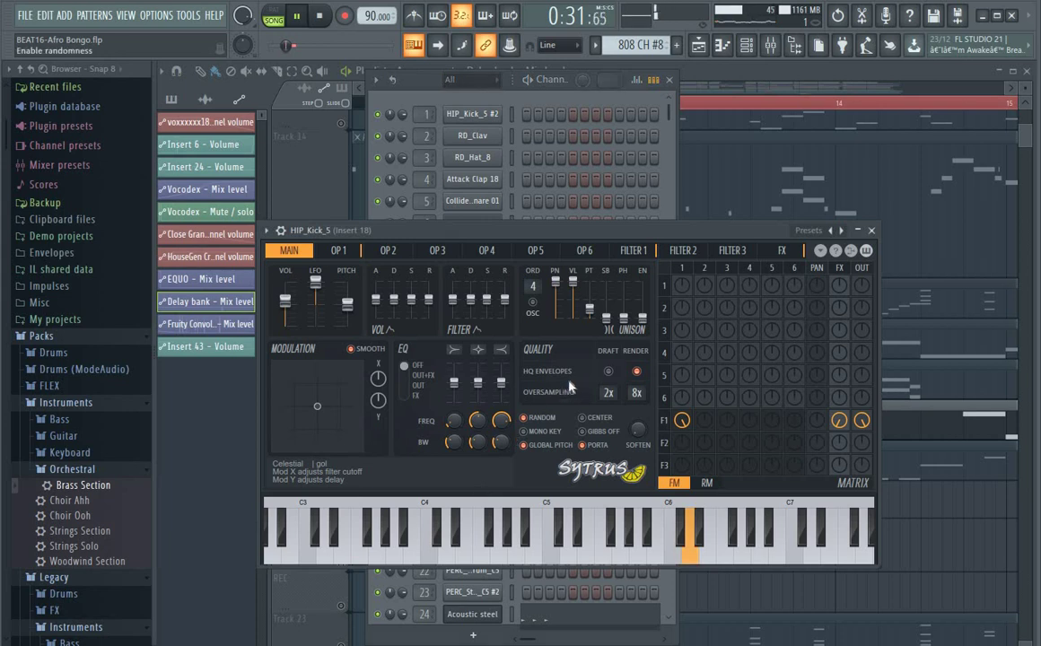
{"action": "left_click", "coordinate": [871, 231]}
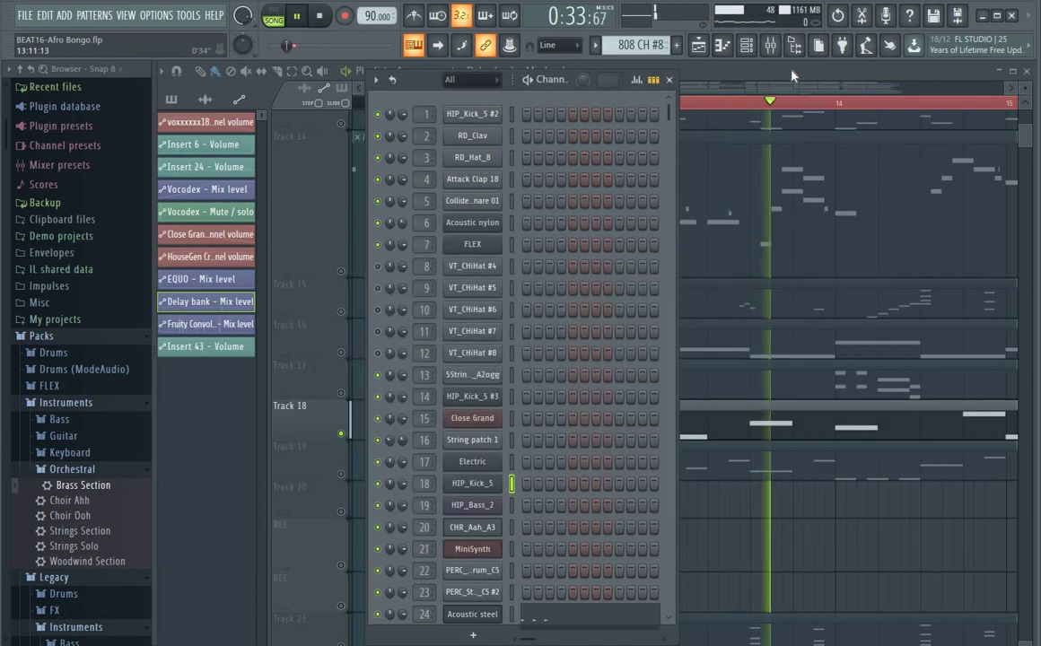
{"action": "left_click", "coordinate": [668, 80]}
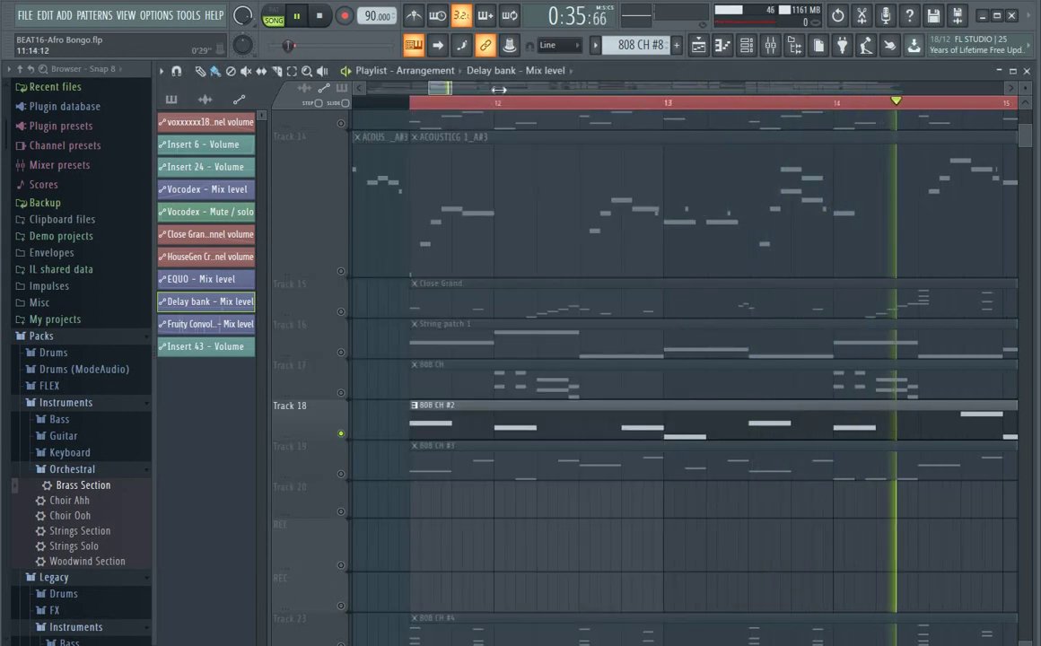
{"action": "left_click_drag", "start_coordinate": [448, 87], "coordinate": [502, 90]}
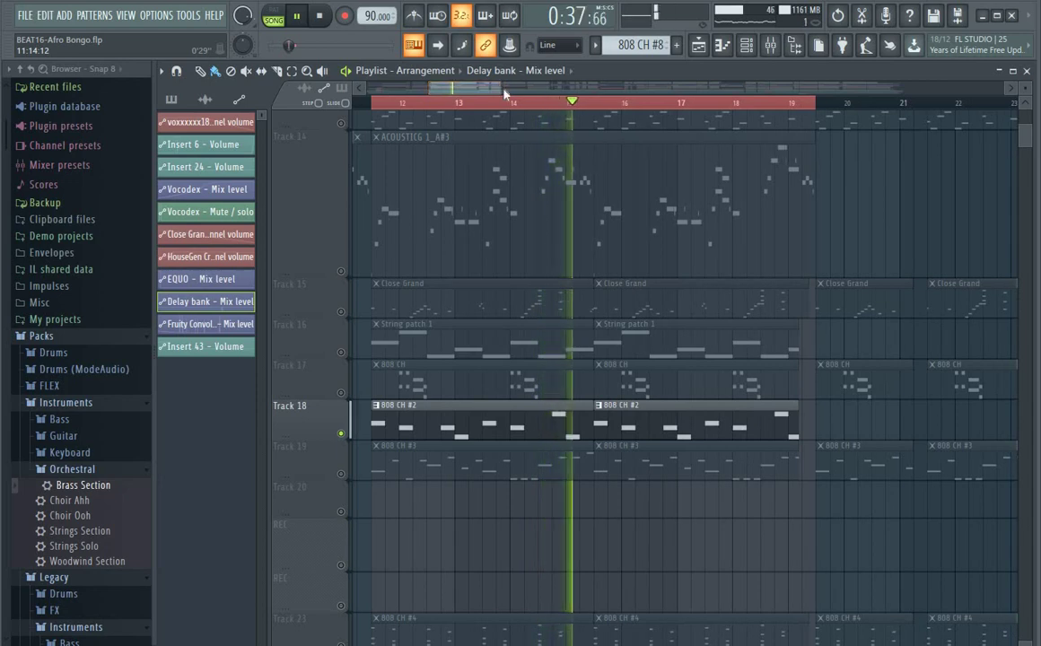
{"action": "key", "text": "space"}
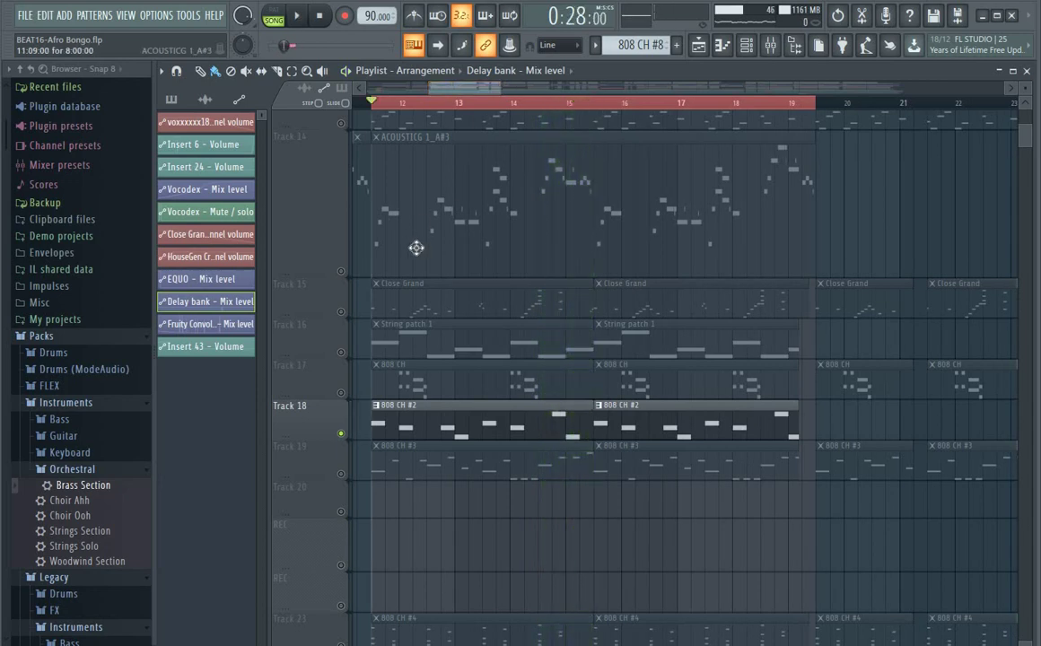
- Solo Track 19, which holds the 808 CH #3 clips
{"action": "scroll", "coordinate": [416, 248], "scroll_direction": "down", "scroll_amount": 4}
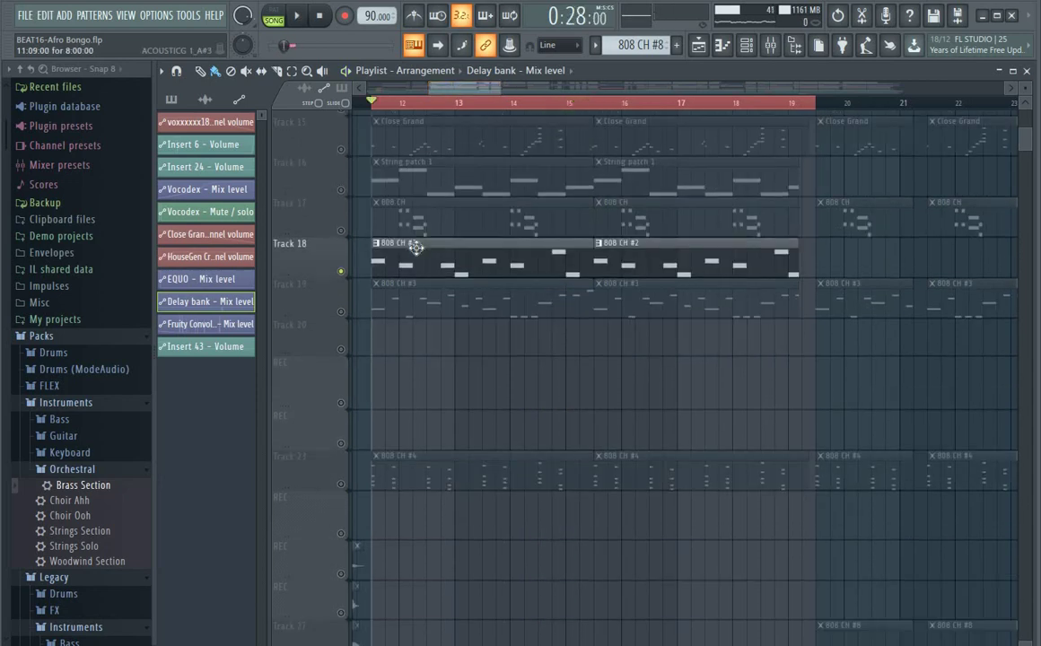
{"action": "right_click", "coordinate": [341, 311]}
{"action": "scroll", "coordinate": [383, 104], "scroll_direction": "up", "scroll_amount": 4}
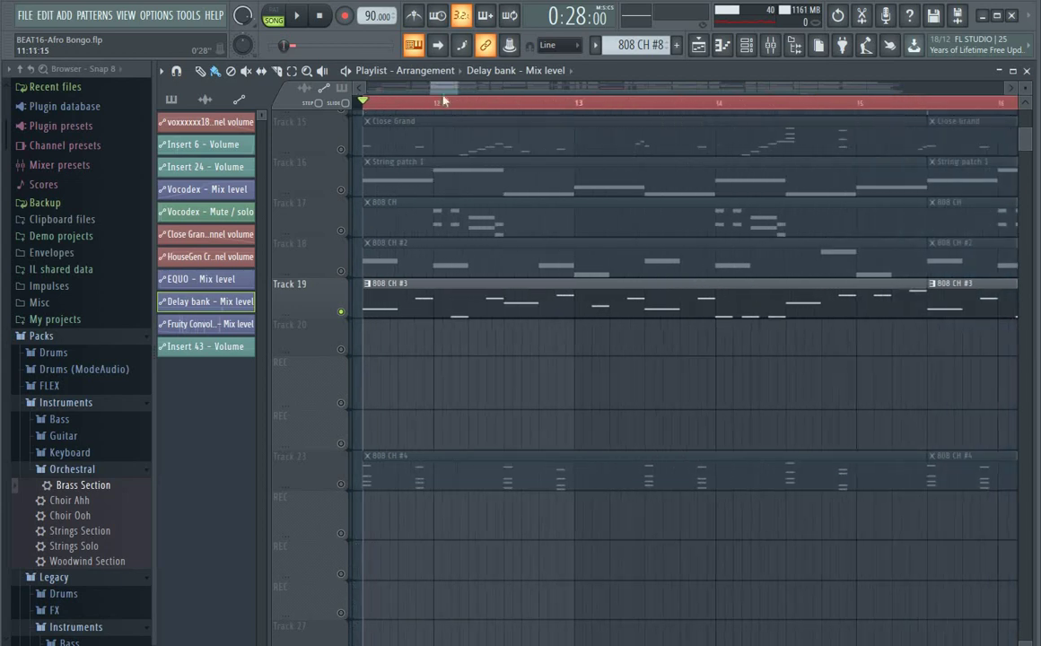
{"action": "left_click_drag", "start_coordinate": [455, 89], "coordinate": [483, 89]}
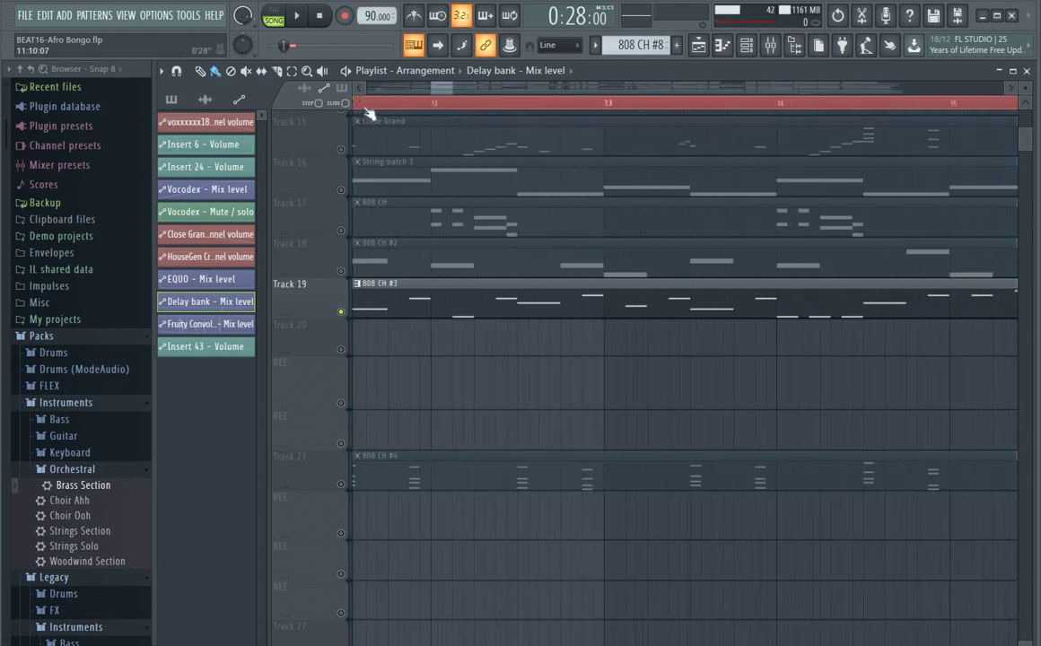
{"action": "scroll", "coordinate": [367, 107], "scroll_direction": "up", "scroll_amount": 4}
{"action": "left_click_drag", "start_coordinate": [437, 96], "coordinate": [432, 89]}
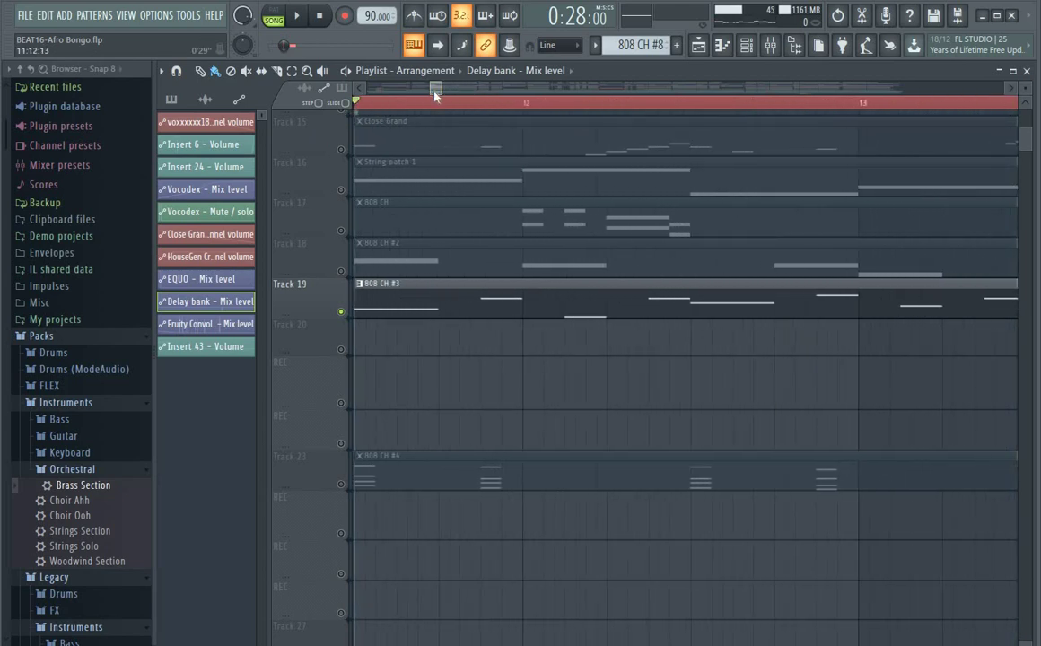
- Play the soloed 808 CH #3 pattern from the start of the time selection, briefly check the channel rack, and stop playback
{"action": "key", "text": "space"}
{"action": "left_click", "coordinate": [747, 48]}
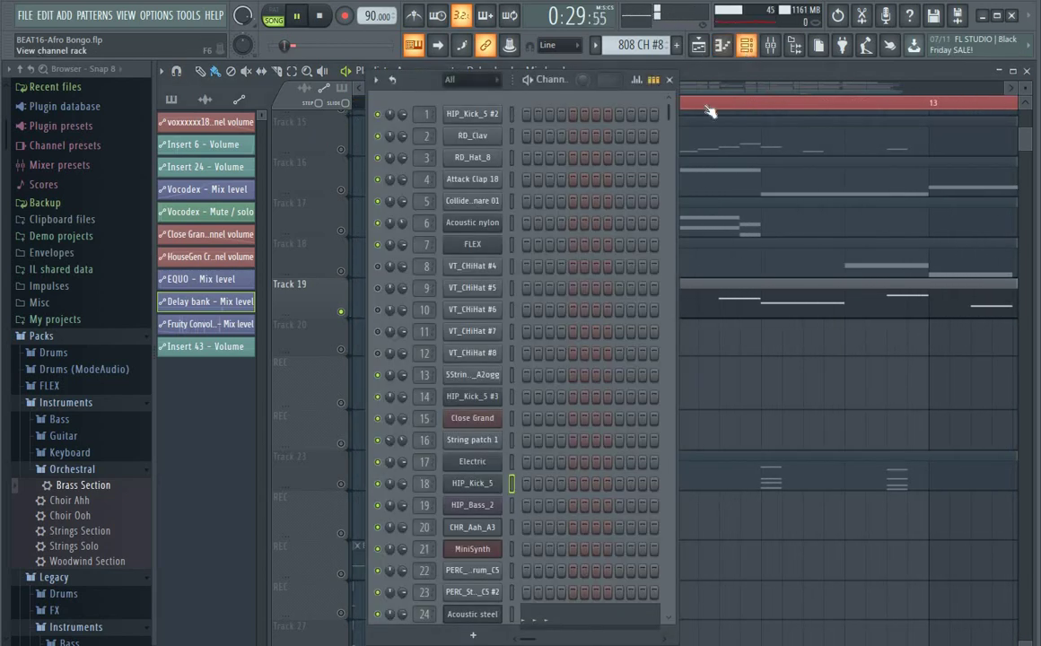
{"action": "key", "text": "F6"}
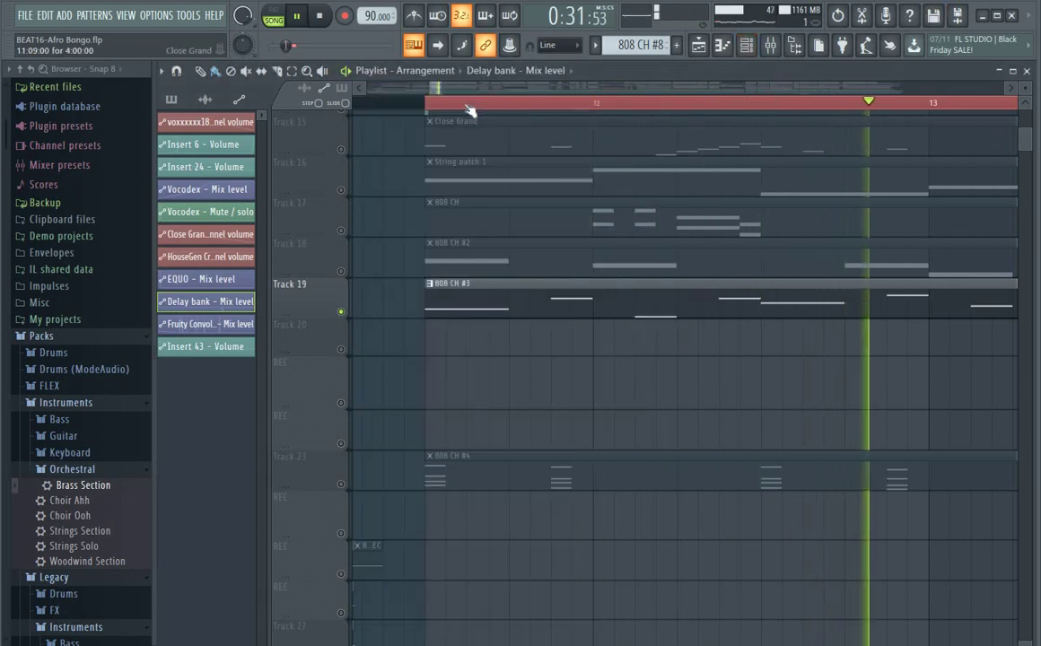
{"action": "key", "text": "space"}
- Solo Track 23, which holds the 808 CH #4 clips, dismissing the track options opened by mistake
{"action": "left_click_drag", "start_coordinate": [444, 90], "coordinate": [482, 92]}
{"action": "scroll", "coordinate": [472, 108], "scroll_direction": "up", "scroll_amount": 5}
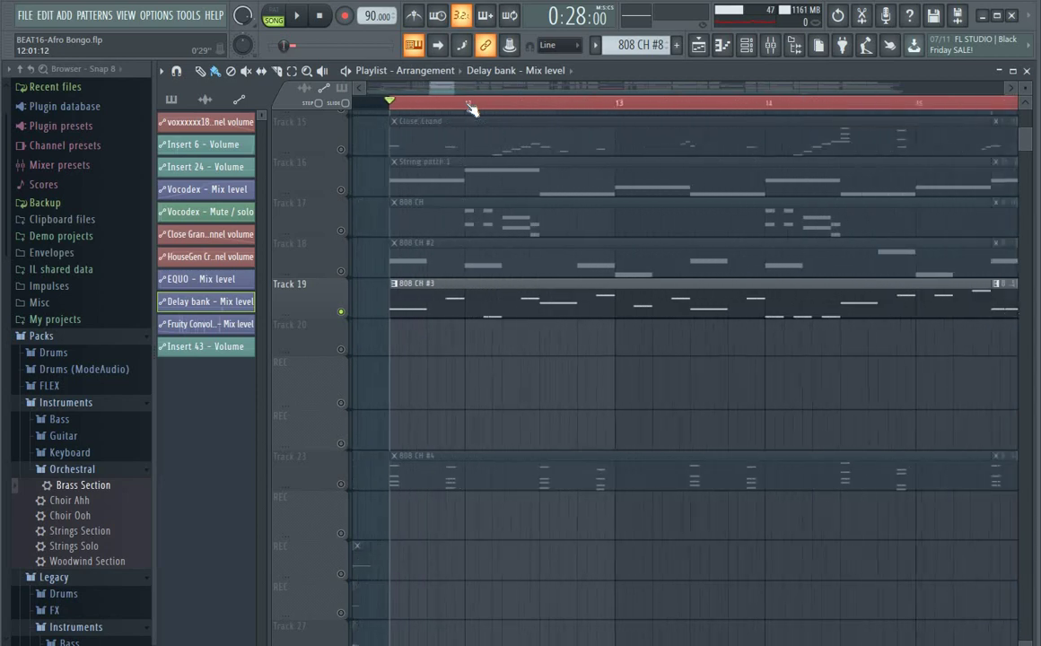
{"action": "right_click", "coordinate": [333, 487]}
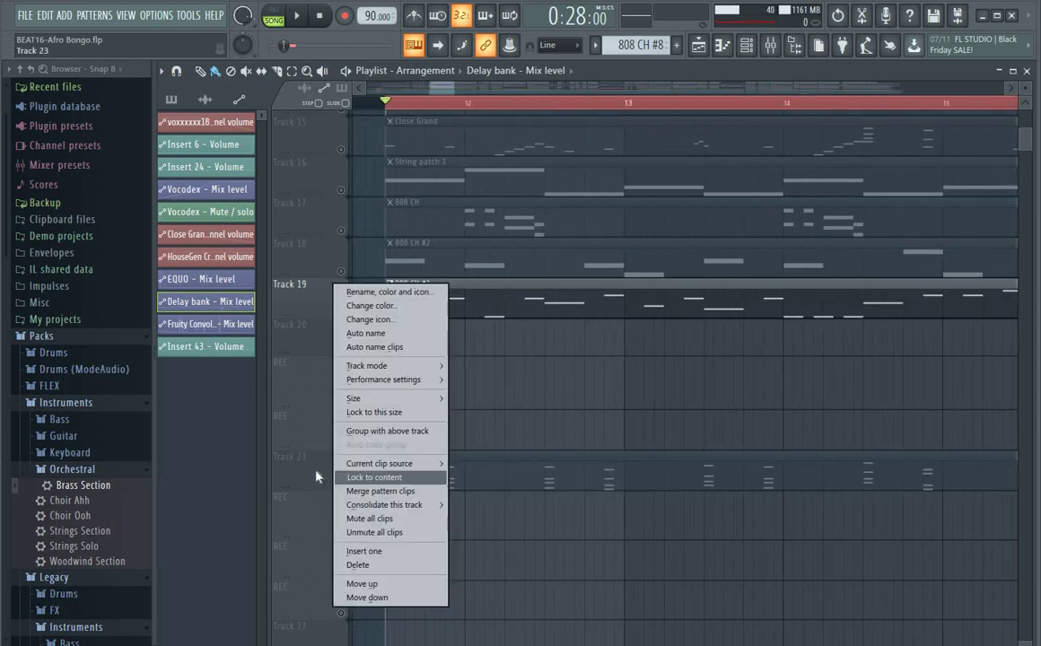
{"action": "left_click", "coordinate": [318, 473]}
{"action": "left_click", "coordinate": [344, 486]}
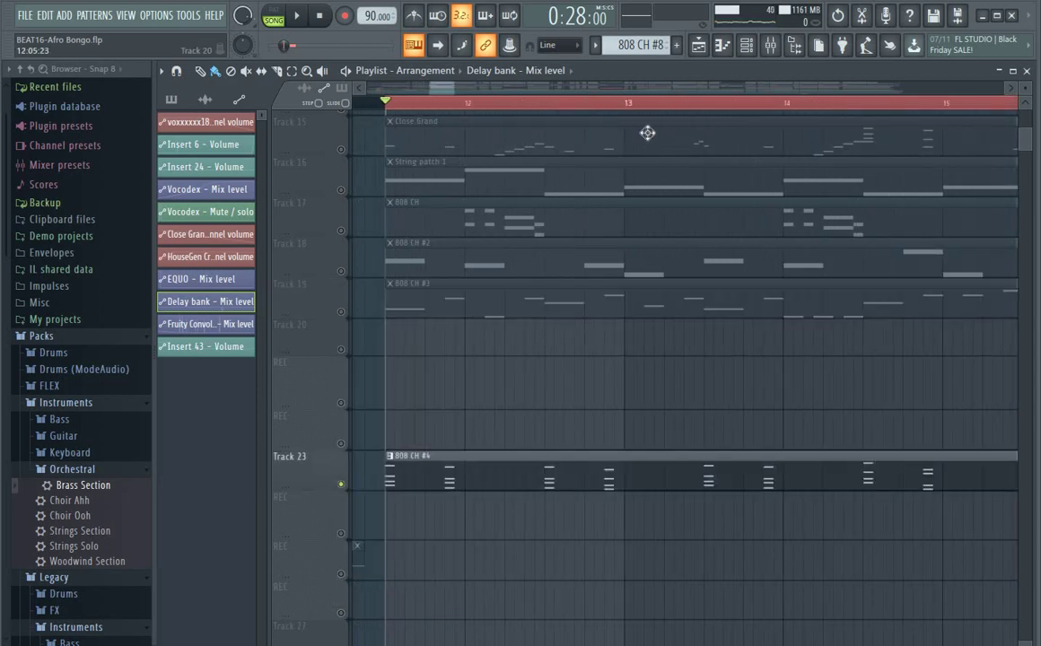
- Play the soloed 808 CH #4 pattern, check the channel rack briefly and close it, then stop playback
{"action": "key", "text": "space"}
{"action": "left_click", "coordinate": [747, 45]}
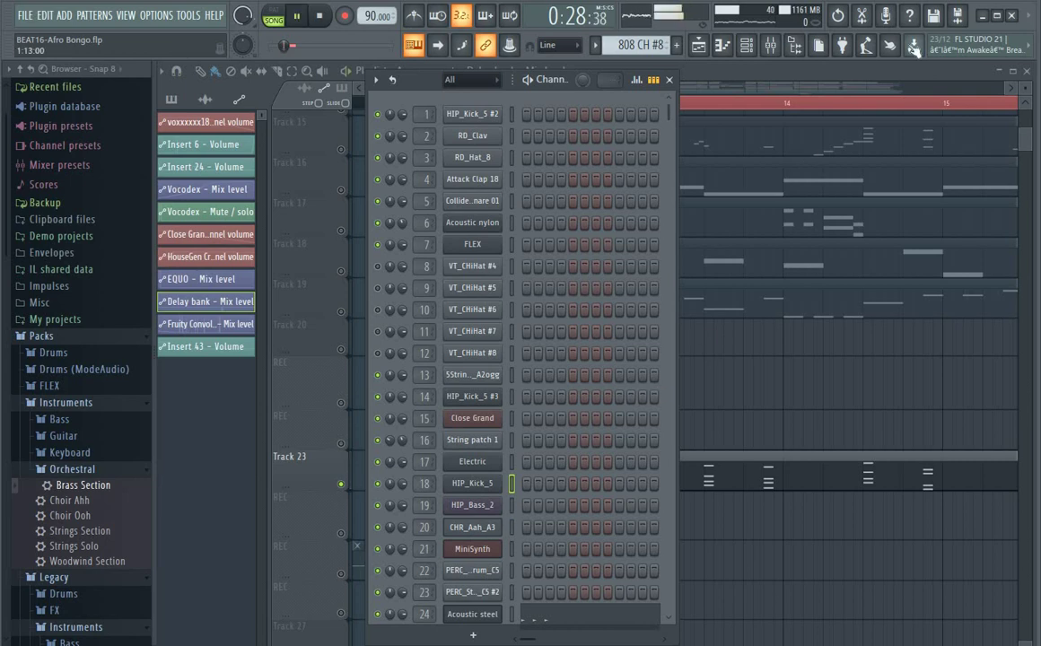
{"action": "left_click", "coordinate": [670, 79]}
{"action": "scroll", "coordinate": [611, 175], "scroll_direction": "down", "scroll_amount": 6}
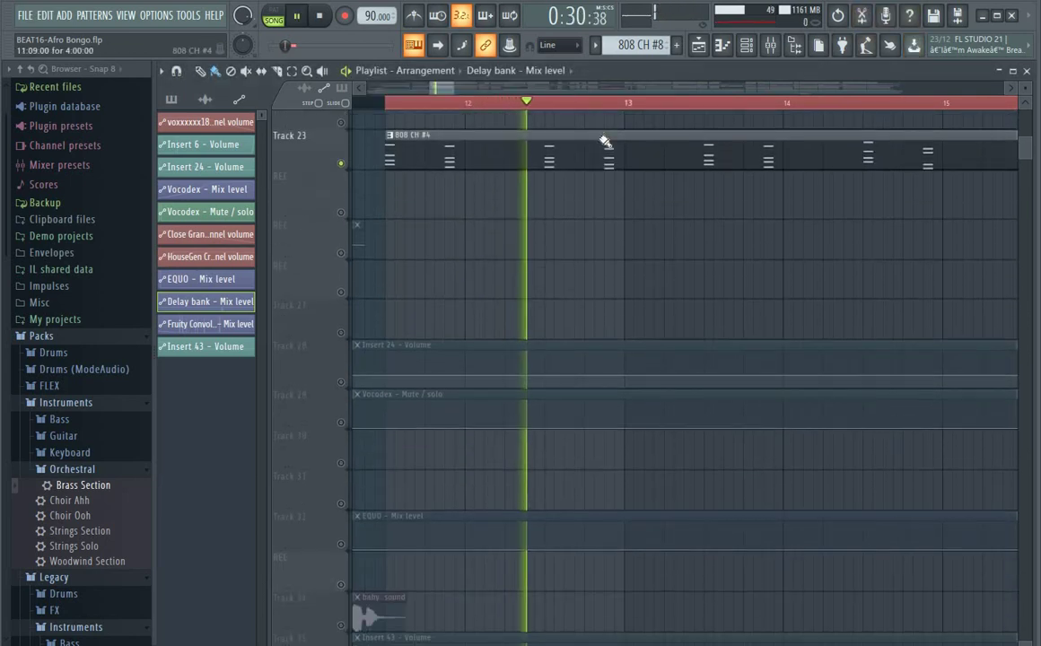
{"action": "scroll", "coordinate": [606, 142], "scroll_direction": "down", "scroll_amount": 6}
{"action": "key", "text": "space"}
- Play the time selection with all tracks unsoloed and look over the arrangement from Track 8 down to Track 23
{"action": "left_click_drag", "start_coordinate": [453, 92], "coordinate": [734, 88]}
{"action": "key", "text": "space"}
{"action": "scroll", "coordinate": [434, 175], "scroll_direction": "up", "scroll_amount": 9}
{"action": "scroll", "coordinate": [435, 175], "scroll_direction": "up", "scroll_amount": 3}
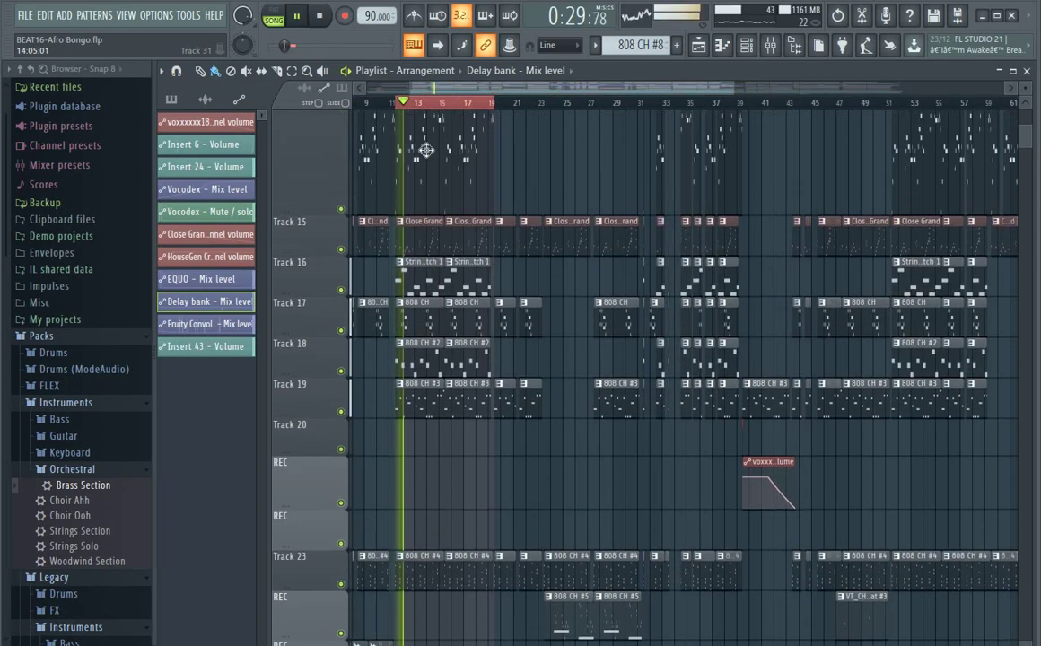
{"action": "scroll", "coordinate": [328, 196], "scroll_direction": "up", "scroll_amount": 6}
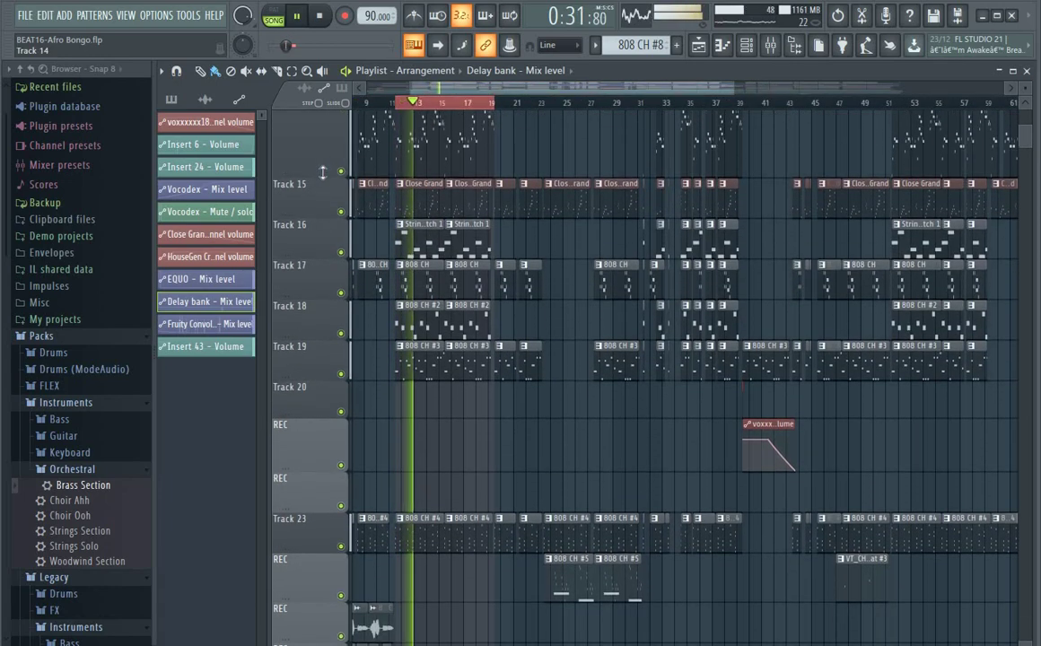
{"action": "left_click_drag", "start_coordinate": [318, 458], "coordinate": [317, 418]}
{"action": "scroll", "coordinate": [500, 108], "scroll_direction": "up", "scroll_amount": 5}
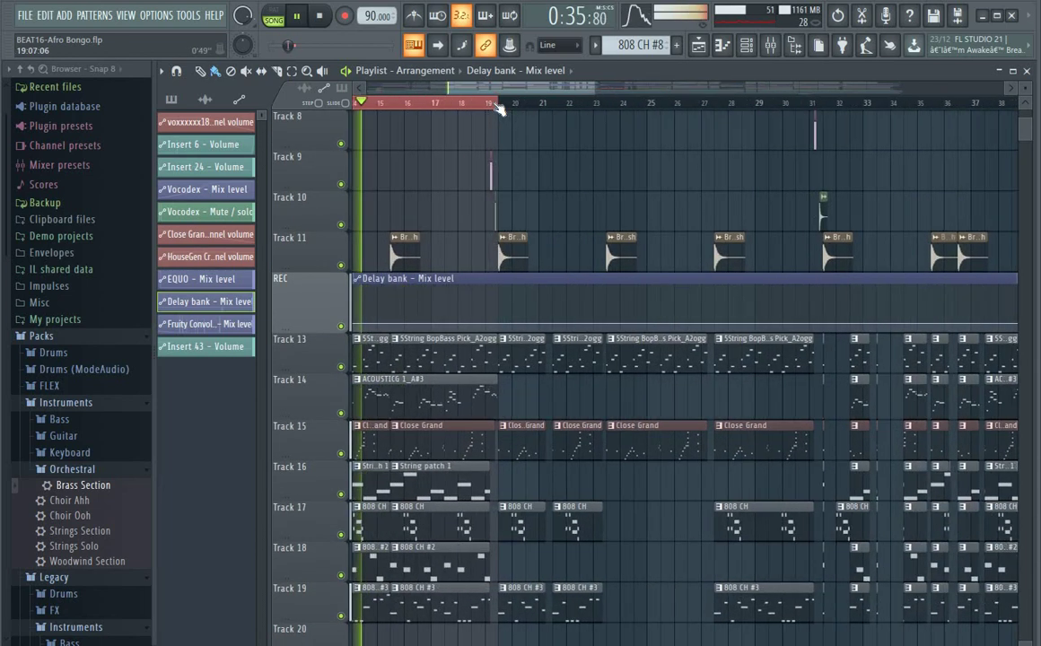
- Extend the time selection to bar 23 while the full arrangement plays
{"action": "left_click_drag", "start_coordinate": [516, 89], "coordinate": [575, 93]}
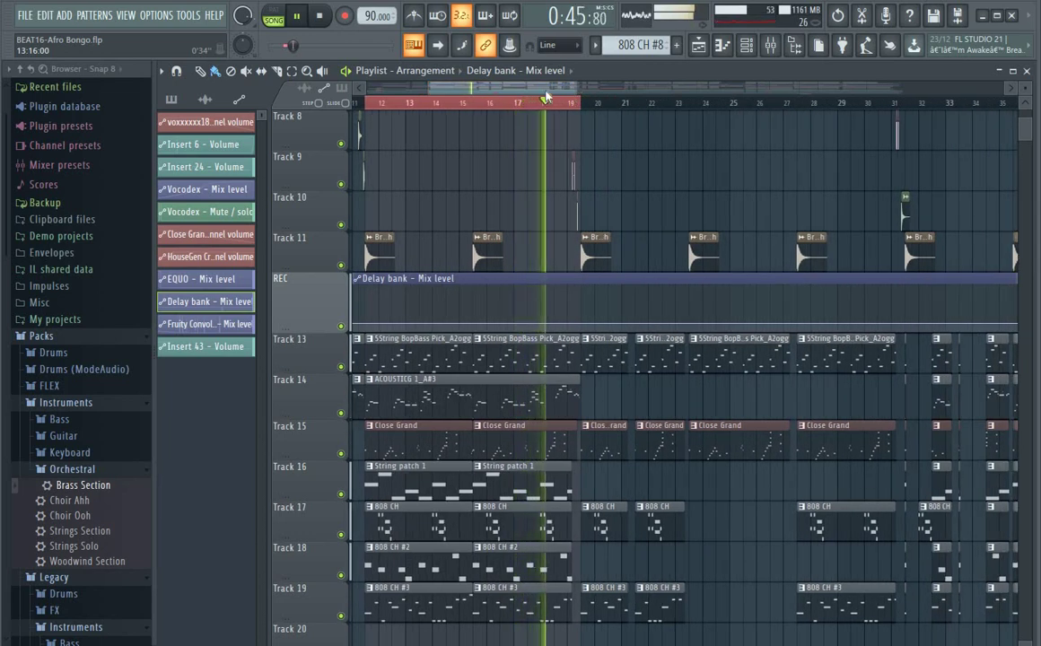
{"action": "left_click_drag", "start_coordinate": [564, 91], "coordinate": [586, 94]}
{"action": "left_click_drag", "start_coordinate": [508, 107], "coordinate": [588, 116]}
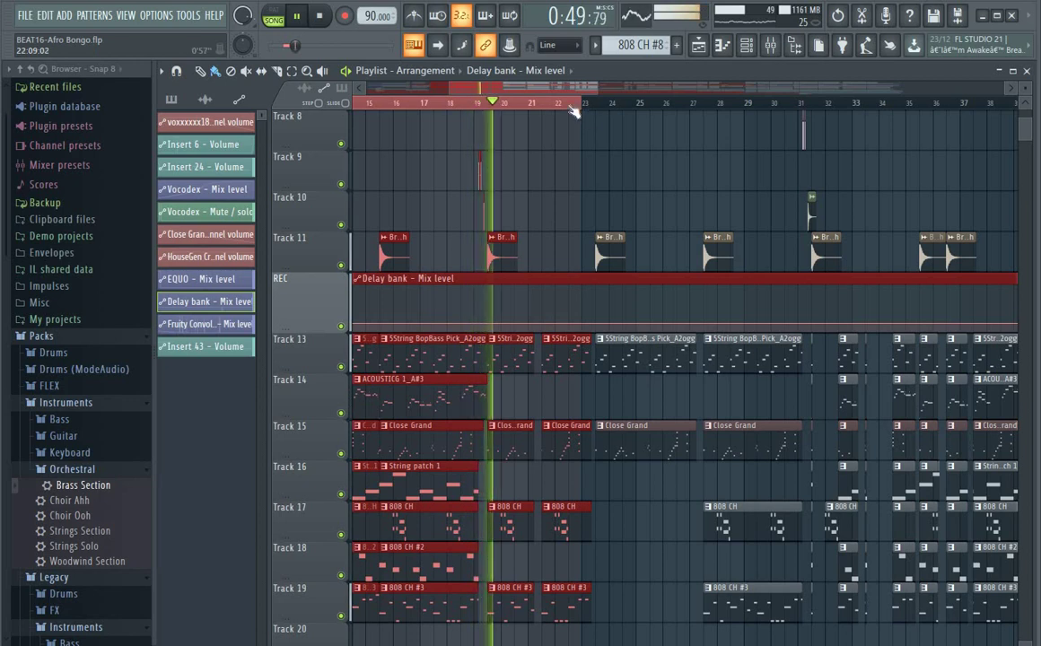
{"action": "scroll", "coordinate": [575, 111], "scroll_direction": "up", "scroll_amount": 3}
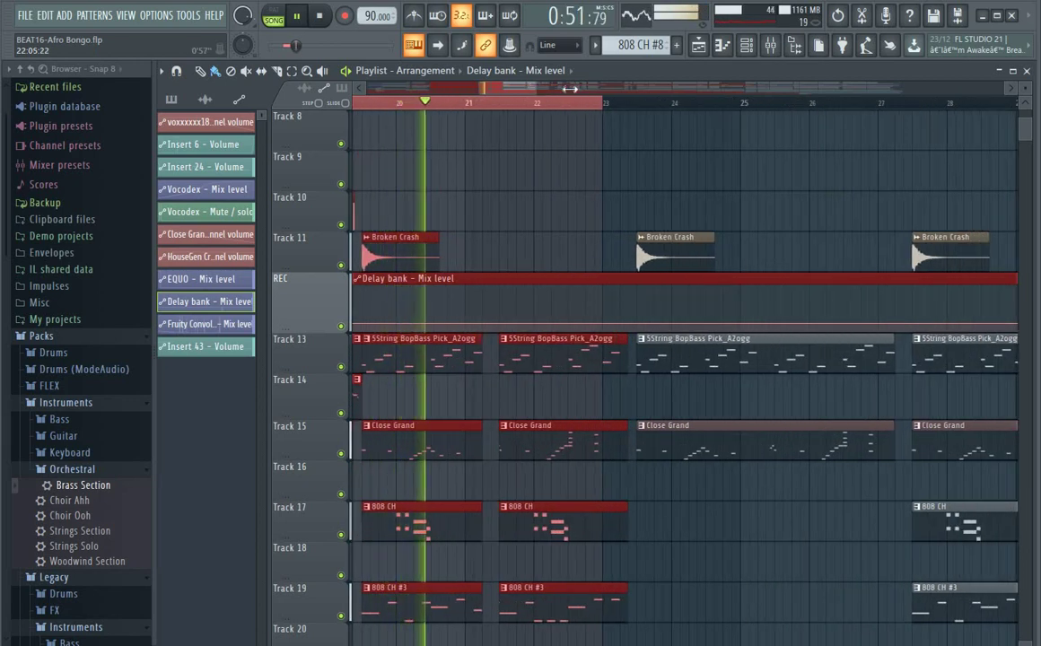
- Stop playback and clear the time selection
{"action": "scroll", "coordinate": [509, 114], "scroll_direction": "down", "scroll_amount": 2}
{"action": "scroll", "coordinate": [510, 114], "scroll_direction": "down", "scroll_amount": 1}
{"action": "key", "text": "space"}
{"action": "right_click", "coordinate": [481, 110]}
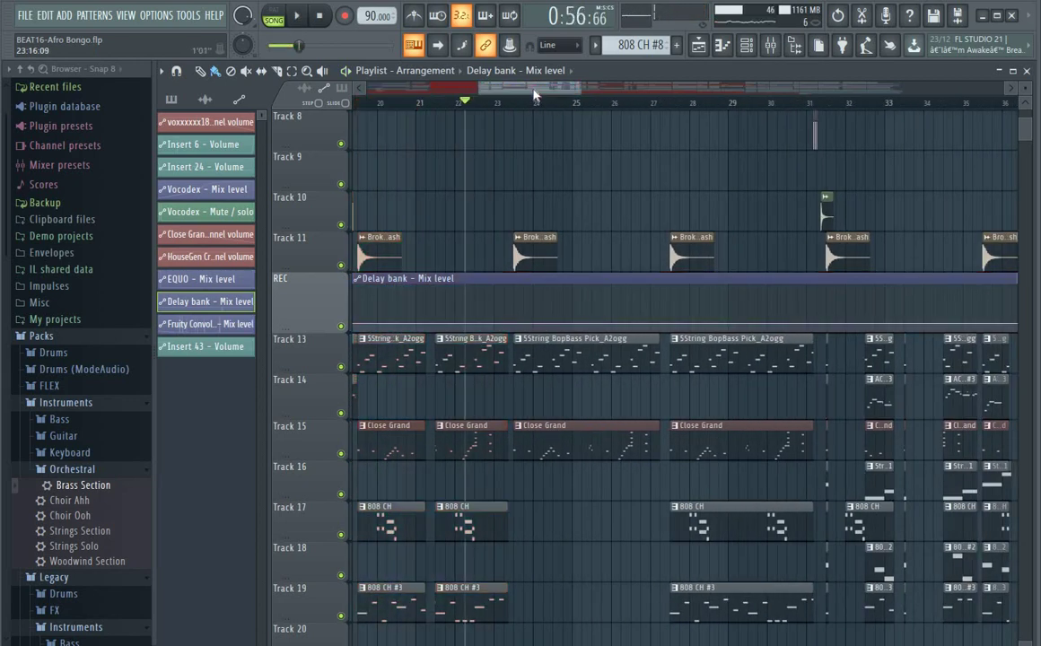
- Place the playhead just after bar 24, where the notes of the first 808 CH #5 clip begin
{"action": "left_click_drag", "start_coordinate": [536, 92], "coordinate": [568, 92]}
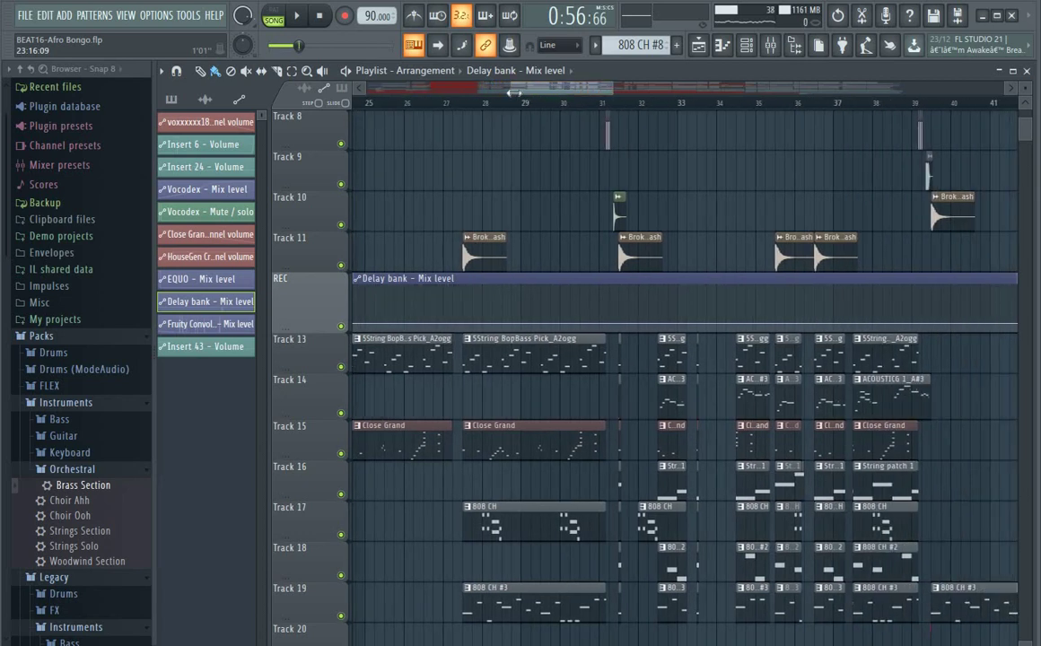
{"action": "left_click_drag", "start_coordinate": [495, 96], "coordinate": [462, 96]}
{"action": "scroll", "coordinate": [616, 197], "scroll_direction": "down", "scroll_amount": 8}
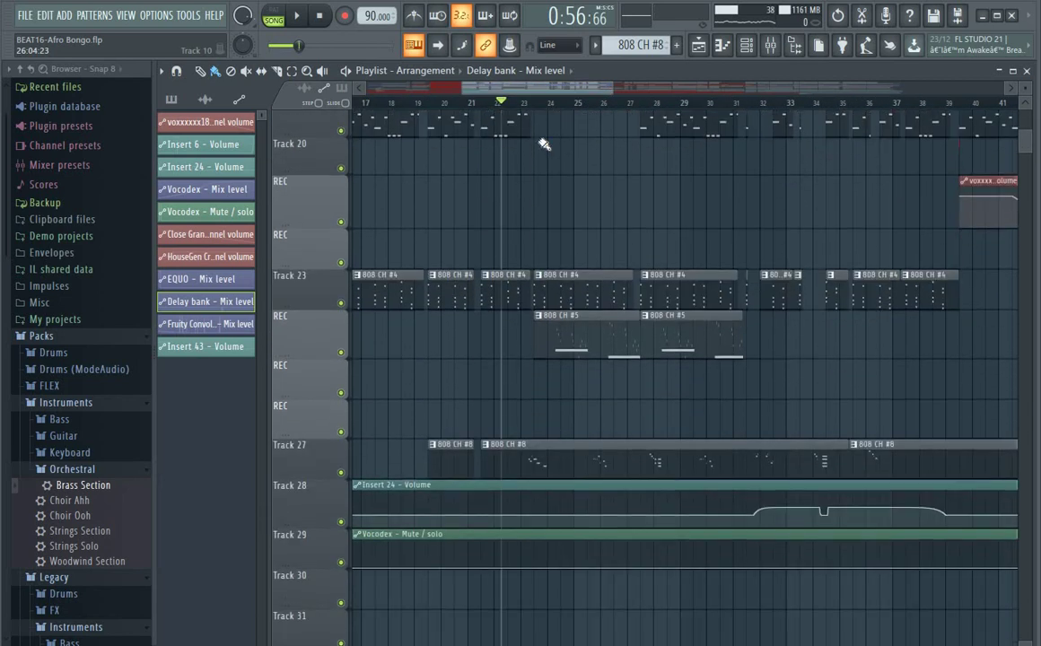
{"action": "left_click", "coordinate": [550, 102]}
{"action": "scroll", "coordinate": [549, 106], "scroll_direction": "up", "scroll_amount": 3}
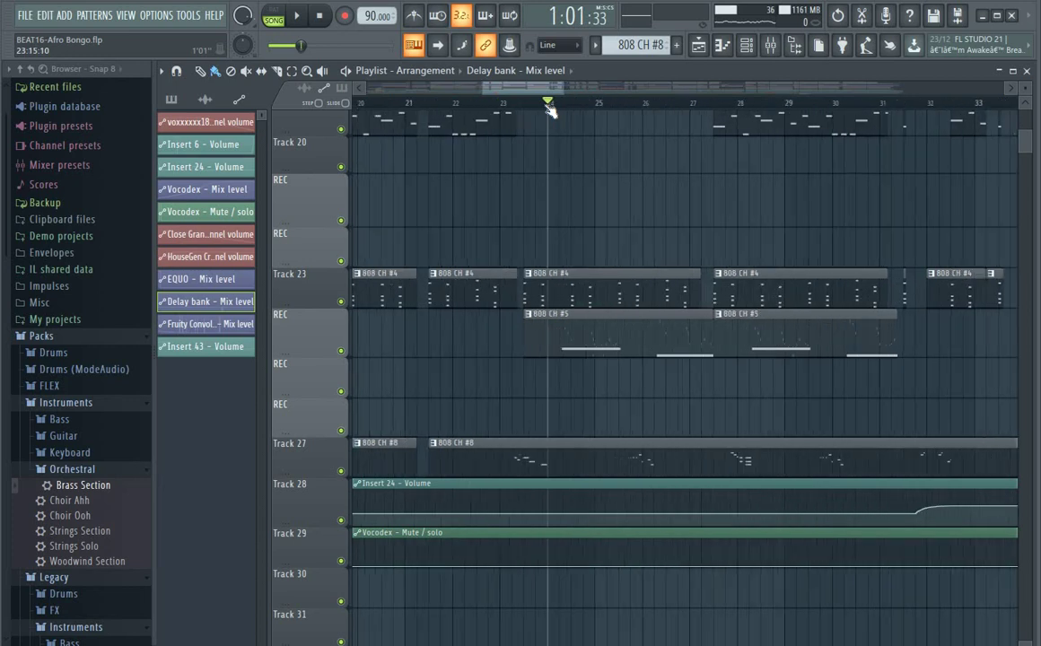
{"action": "scroll", "coordinate": [549, 106], "scroll_direction": "up", "scroll_amount": 2}
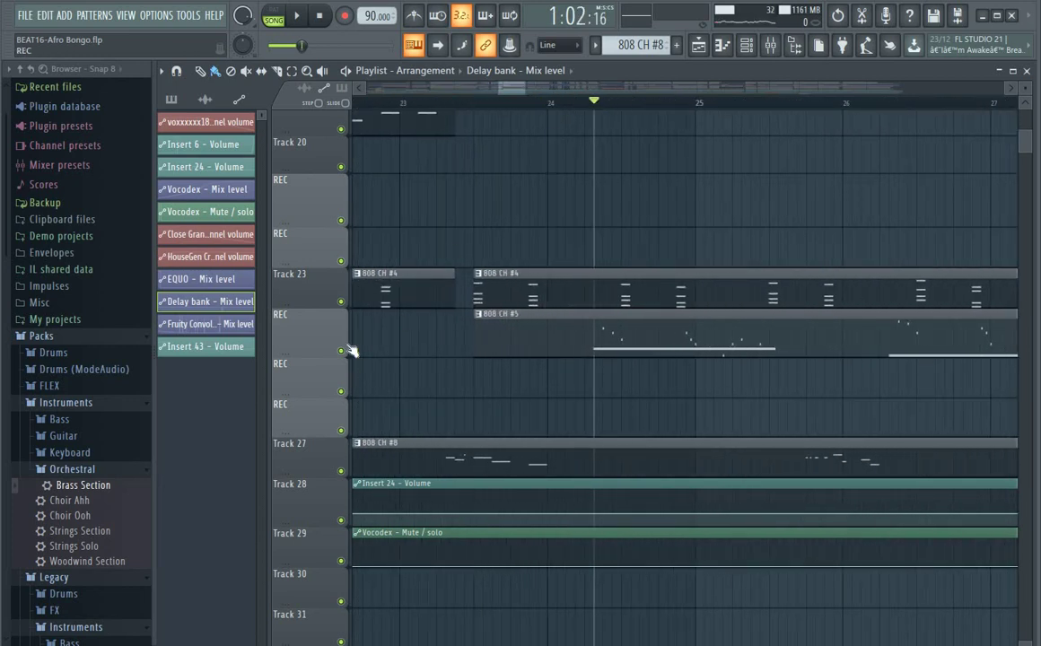
- Solo and play the 808 CH #5 track, inspect the MiniSynth channel's instrument, close it and the channel rack, then stop playback
{"action": "key", "text": "F6"}
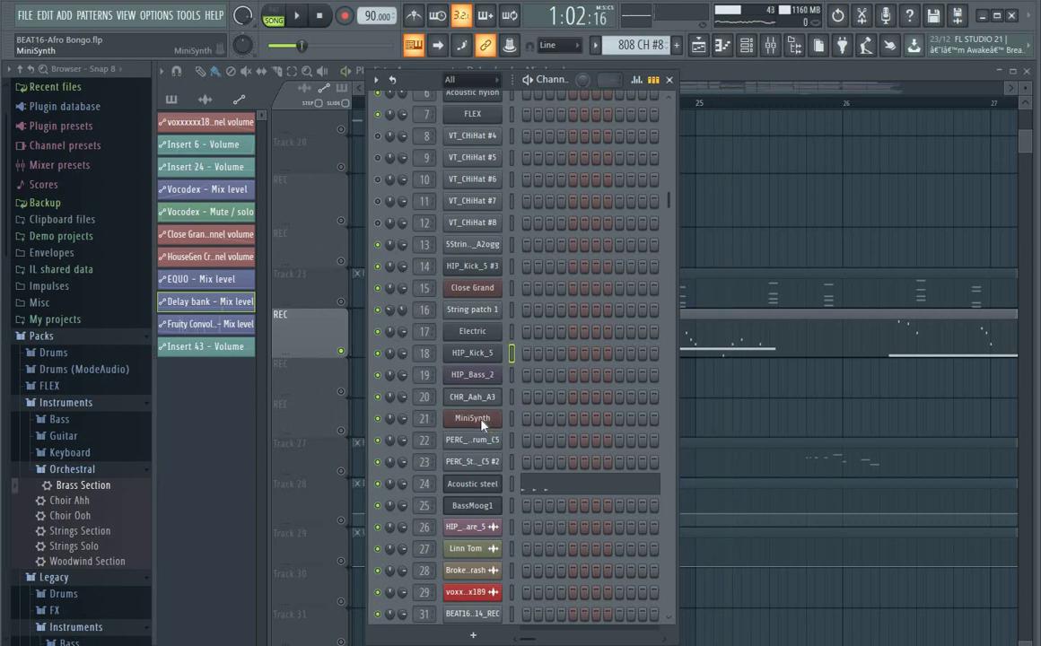
{"action": "left_click", "coordinate": [482, 425]}
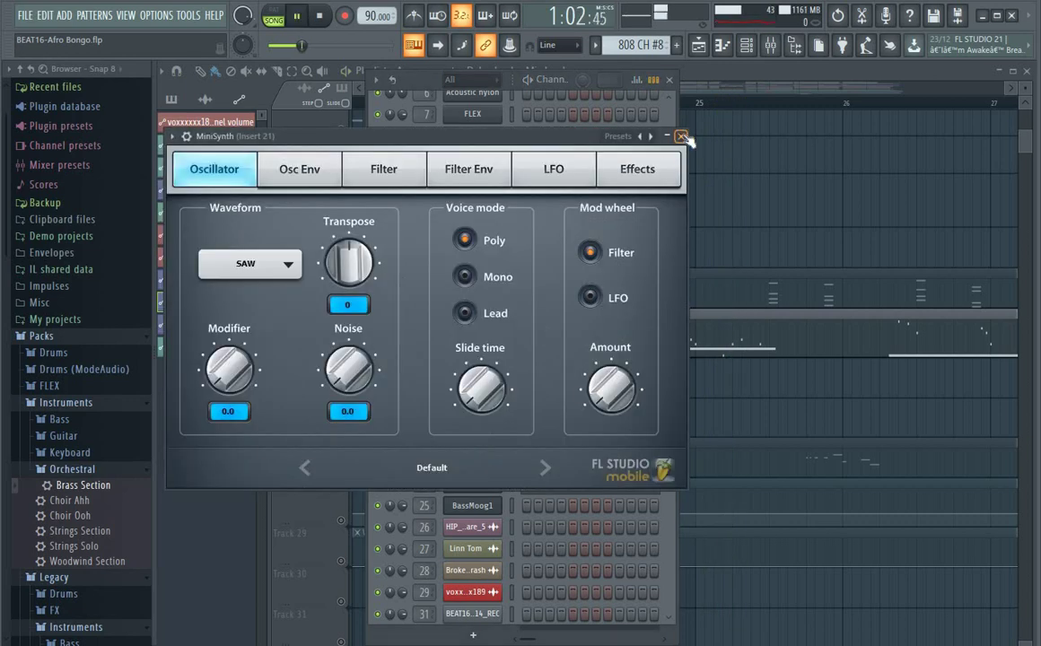
{"action": "left_click", "coordinate": [683, 137]}
{"action": "left_click", "coordinate": [670, 81]}
{"action": "key", "text": "space"}
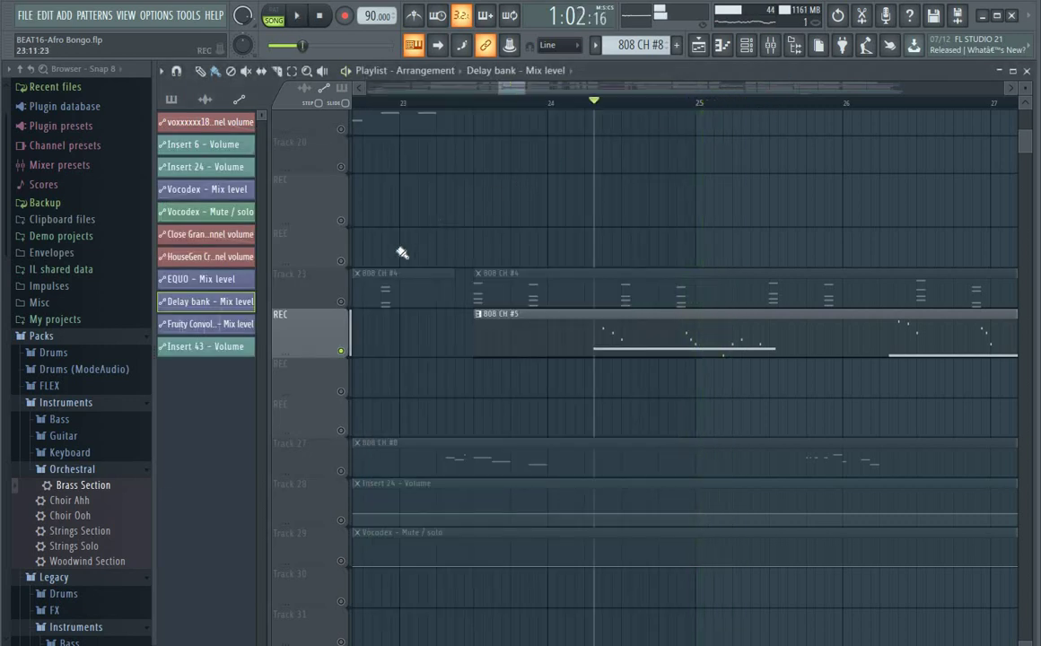
- Unsolo the 808 CH #5 track and play the full arrangement from bar 24
{"action": "right_click", "coordinate": [342, 221]}
{"action": "right_click", "coordinate": [342, 222]}
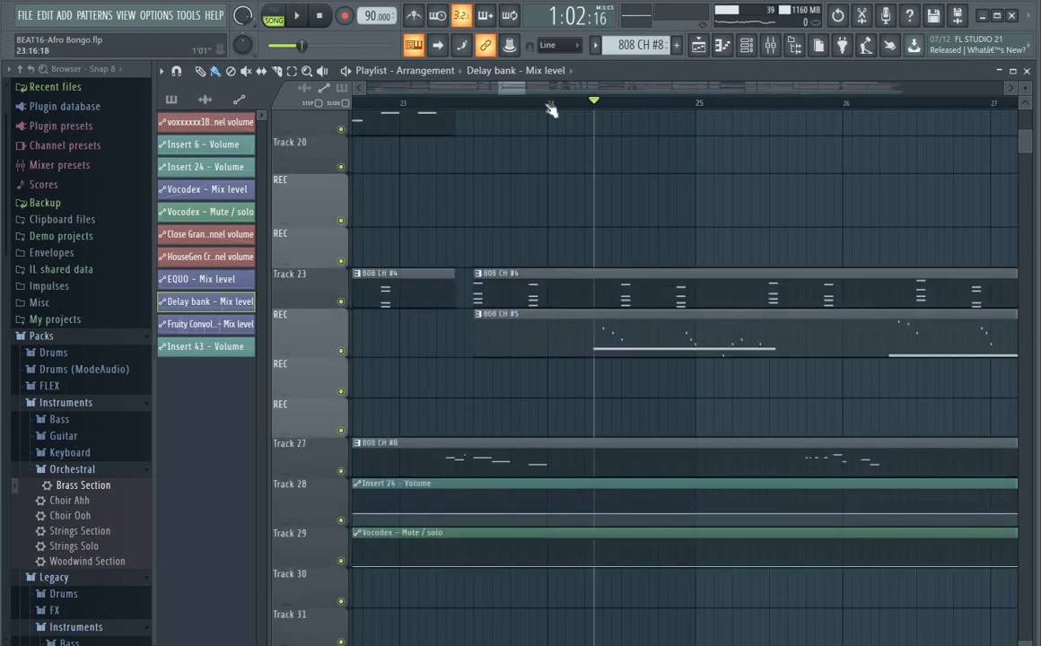
{"action": "left_click", "coordinate": [549, 105]}
{"action": "key", "text": "space"}
{"action": "left_click_drag", "start_coordinate": [526, 89], "coordinate": [609, 101]}
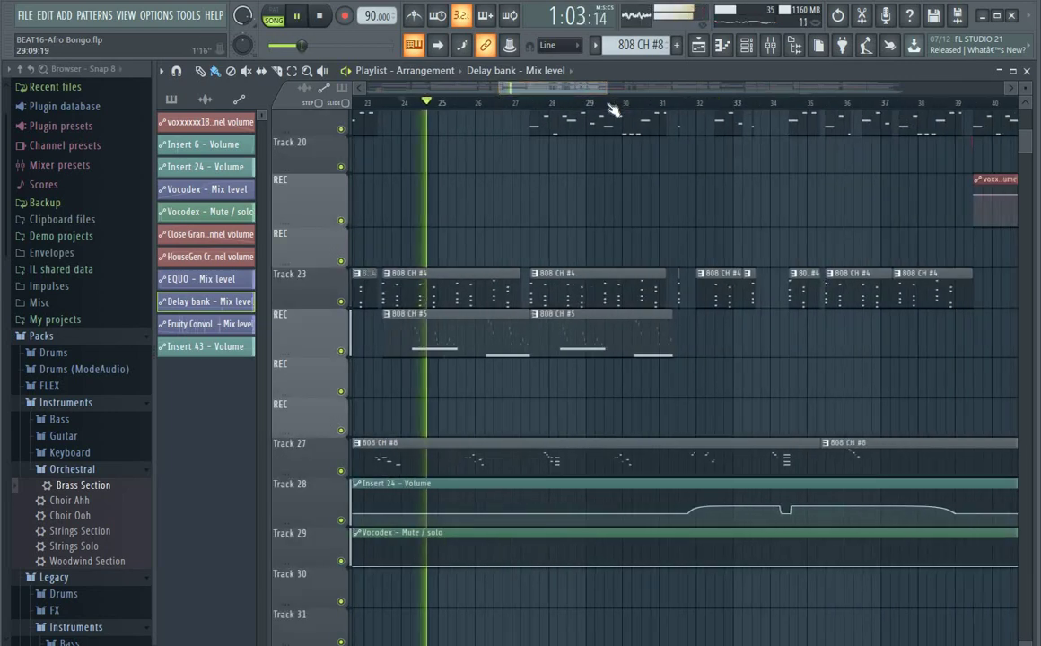
- Examine the clips above and below the 808 CH #5 track, from Track 14 to Track 32, during playback
{"action": "scroll", "coordinate": [584, 218], "scroll_direction": "up", "scroll_amount": 5}
{"action": "scroll", "coordinate": [584, 218], "scroll_direction": "down", "scroll_amount": 4}
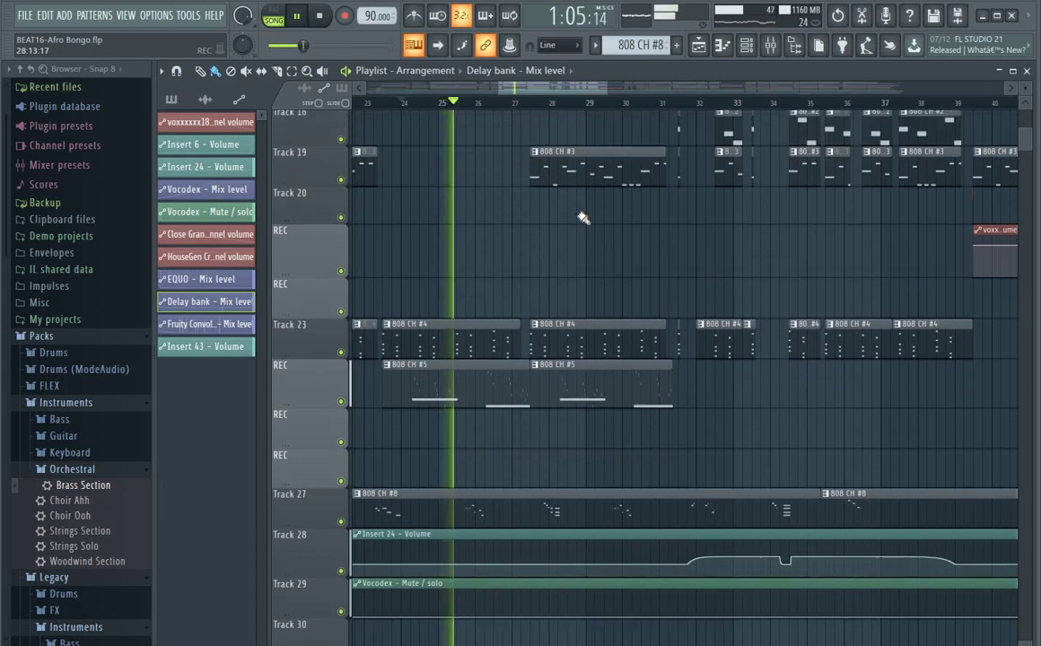
{"action": "scroll", "coordinate": [583, 218], "scroll_direction": "up", "scroll_amount": 5}
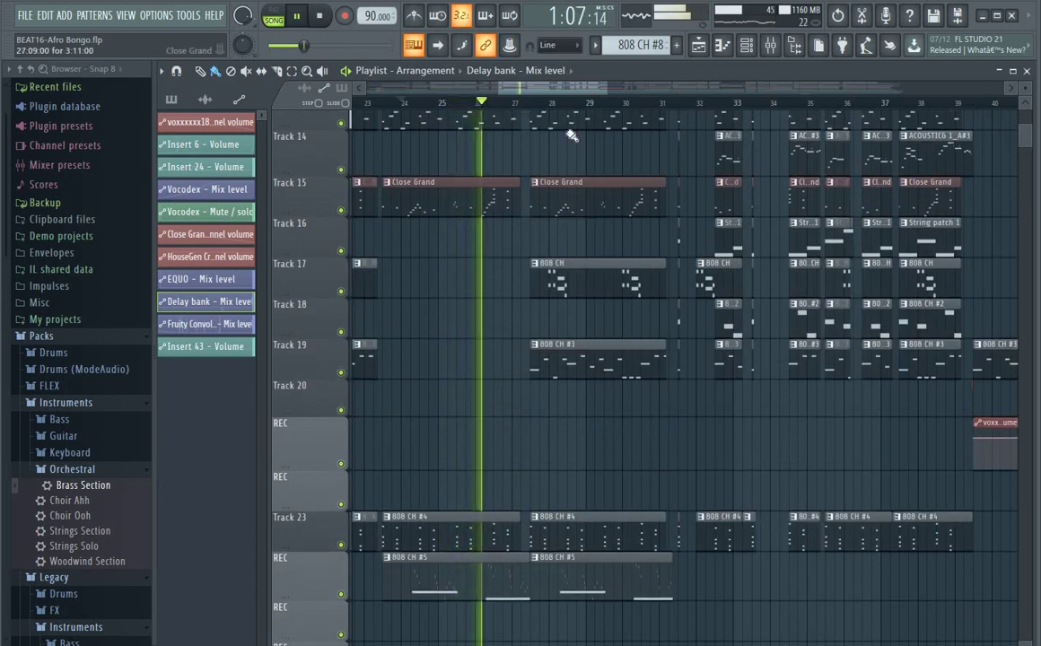
{"action": "scroll", "coordinate": [579, 157], "scroll_direction": "down", "scroll_amount": 2, "text": "ctrl"}
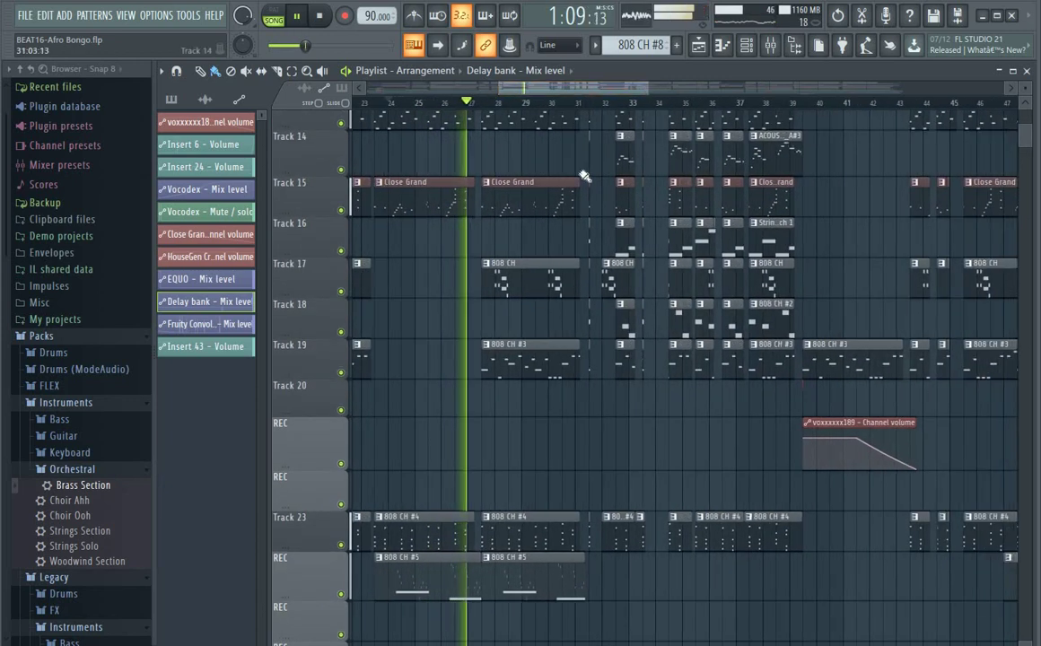
{"action": "scroll", "coordinate": [584, 177], "scroll_direction": "down", "scroll_amount": 7}
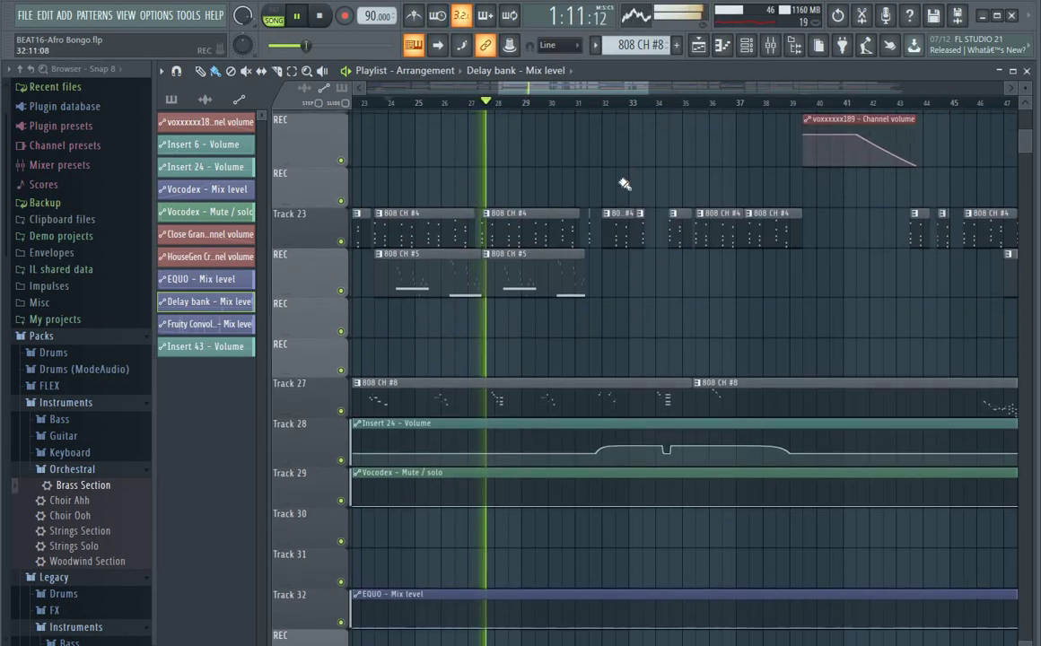
{"action": "scroll", "coordinate": [625, 184], "scroll_direction": "up", "scroll_amount": 2}
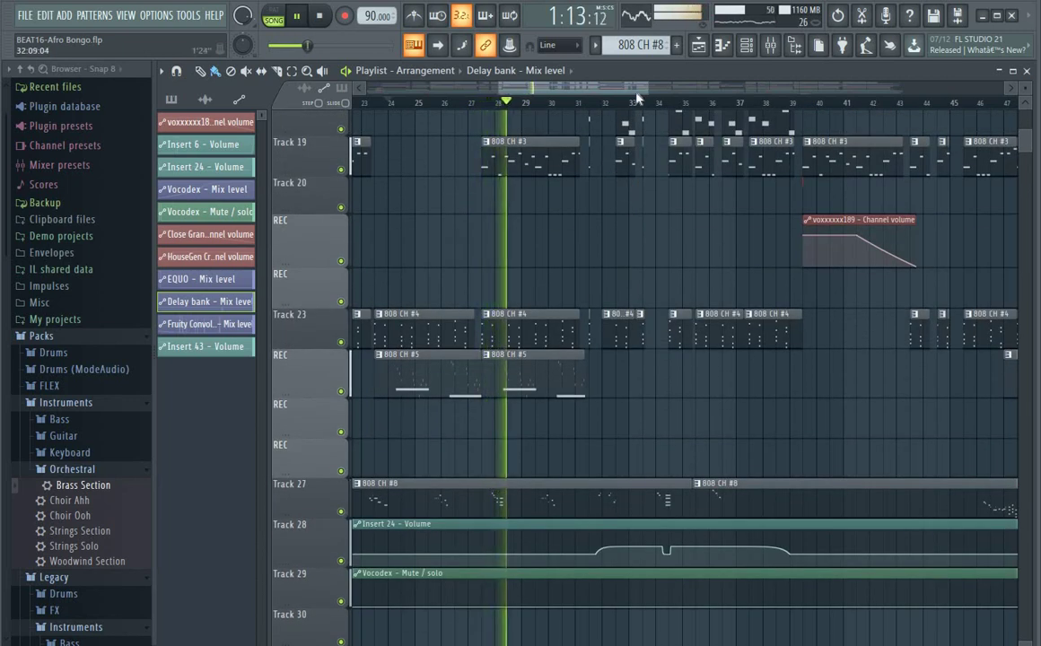
{"action": "mouse_move", "coordinate": [645, 91]}
{"action": "left_mouse_down"}
{"action": "mouse_move", "coordinate": [628, 95]}
{"action": "mouse_move", "coordinate": [660, 93]}
{"action": "left_mouse_up"}
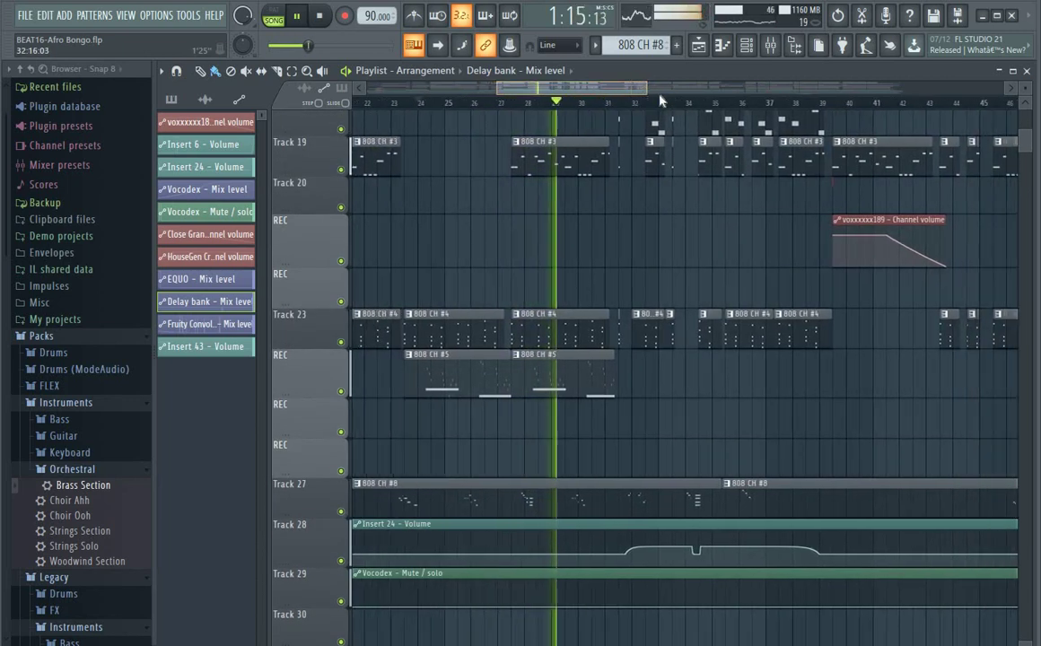
{"action": "scroll", "coordinate": [566, 114], "scroll_direction": "up", "scroll_amount": 3}
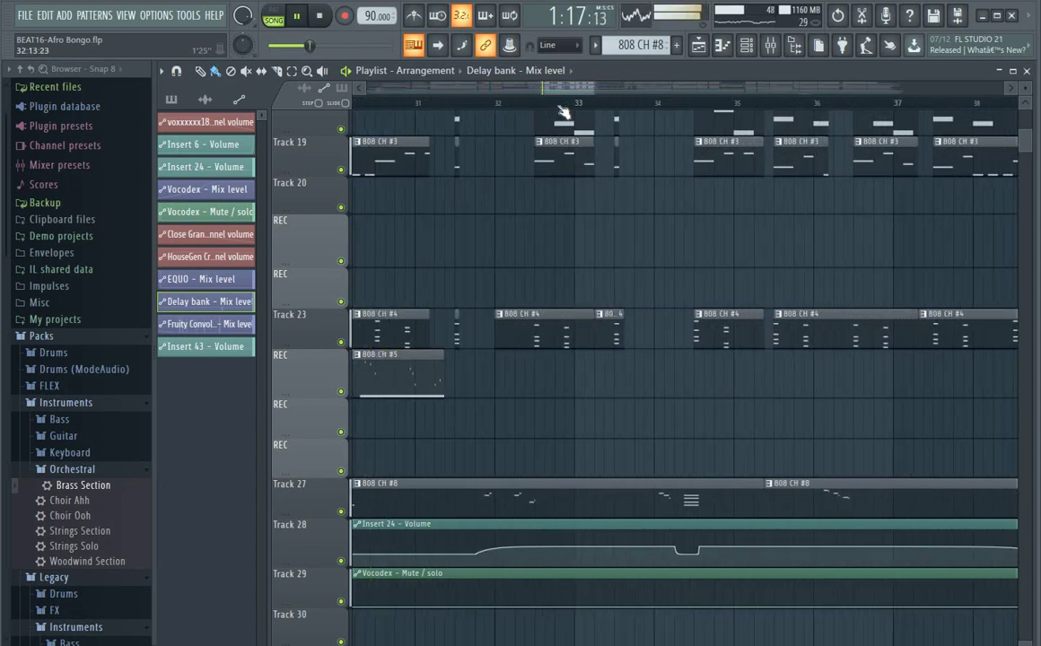
- Follow playback through the broken-up clip section after bar 31, examining Tracks 9 to 29, then stop playback
{"action": "left_click_drag", "start_coordinate": [608, 86], "coordinate": [803, 88]}
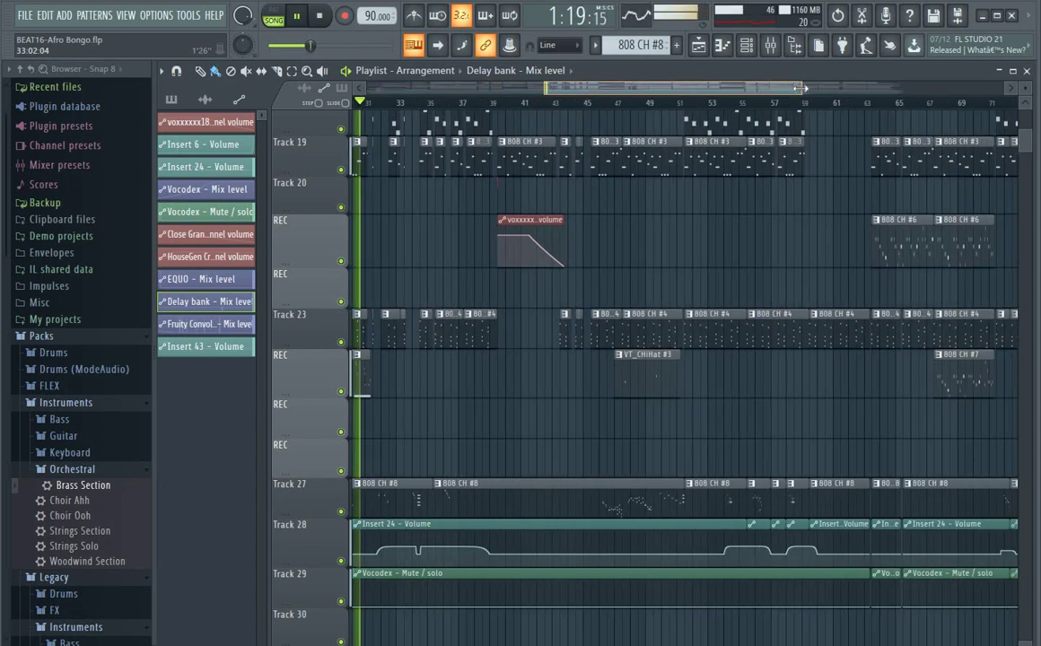
{"action": "scroll", "coordinate": [621, 176], "scroll_direction": "up", "scroll_amount": 6}
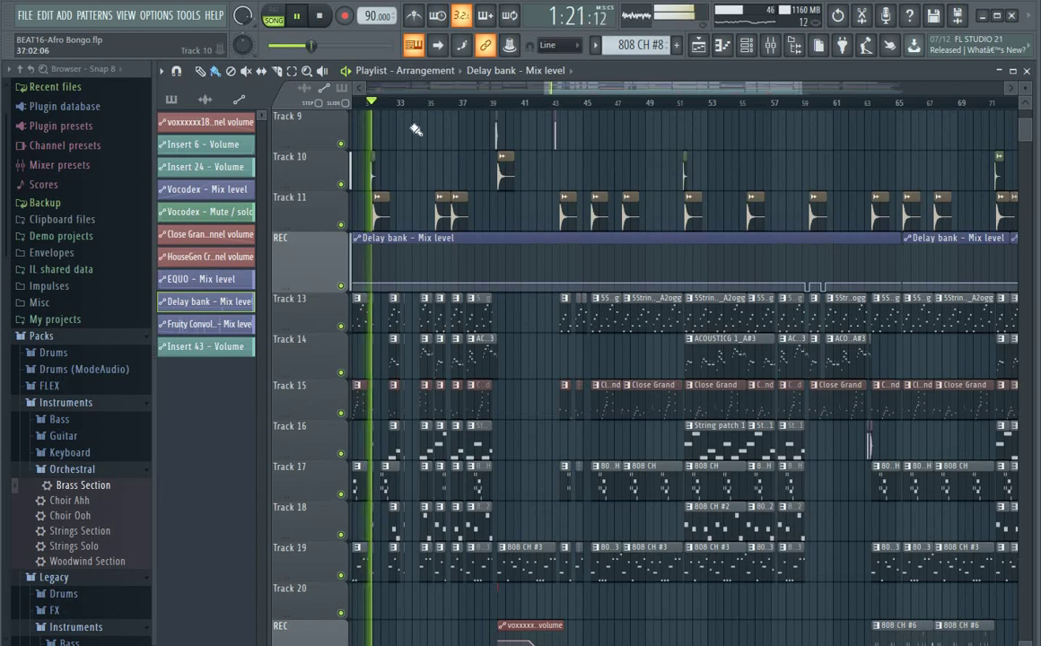
{"action": "scroll", "coordinate": [397, 111], "scroll_direction": "up", "scroll_amount": 4}
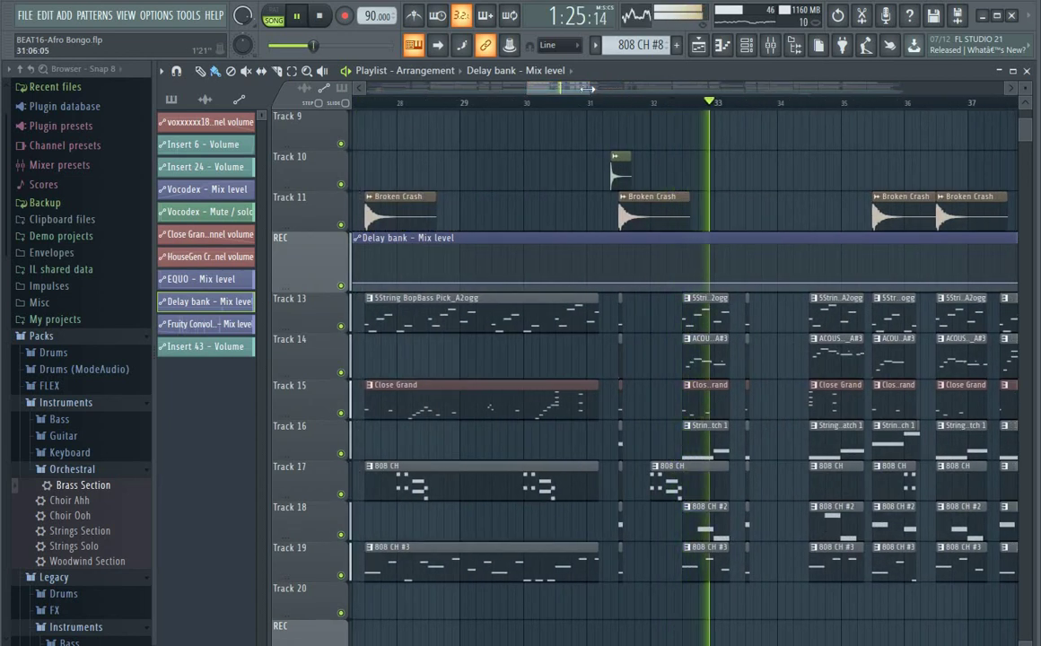
{"action": "left_click_drag", "start_coordinate": [586, 87], "coordinate": [644, 89]}
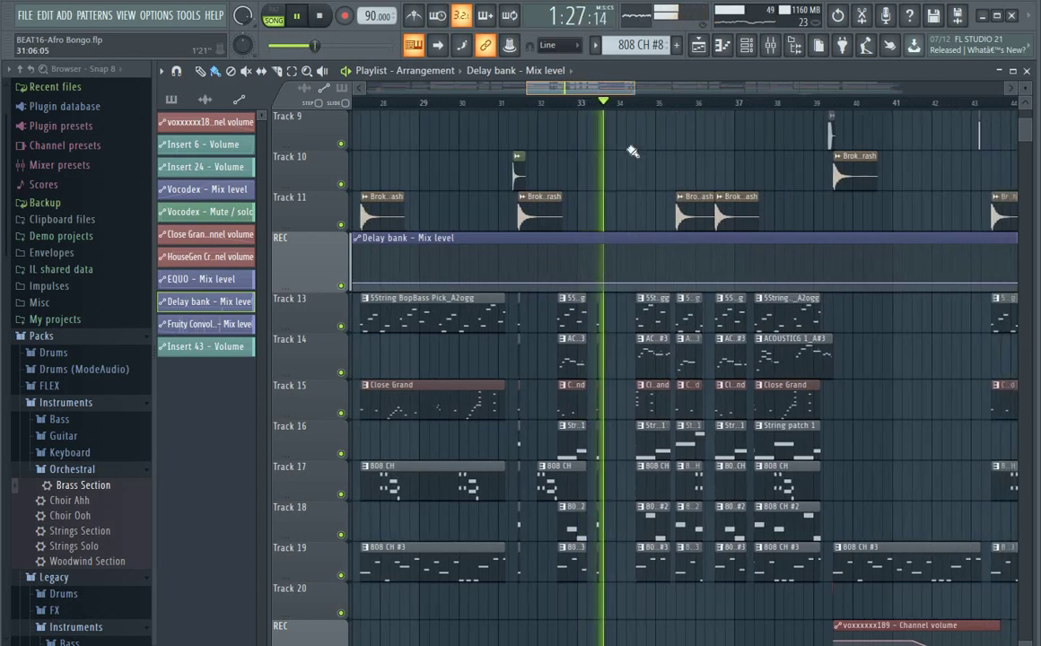
{"action": "scroll", "coordinate": [624, 225], "scroll_direction": "down", "scroll_amount": 2}
{"action": "scroll", "coordinate": [623, 225], "scroll_direction": "down", "scroll_amount": 6}
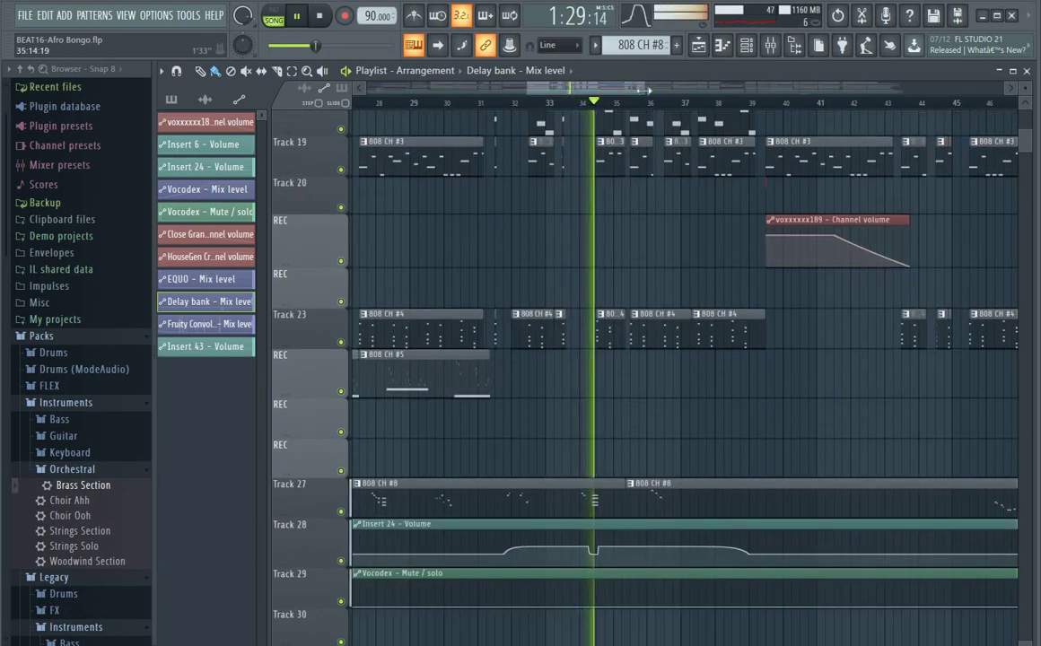
{"action": "key", "text": "space"}
- Place the playhead at the first note of the VT_CHiHat #3 clip in bar 47 and solo its track
{"action": "left_click_drag", "start_coordinate": [678, 91], "coordinate": [770, 117]}
{"action": "scroll", "coordinate": [706, 113], "scroll_direction": "up", "scroll_amount": 6}
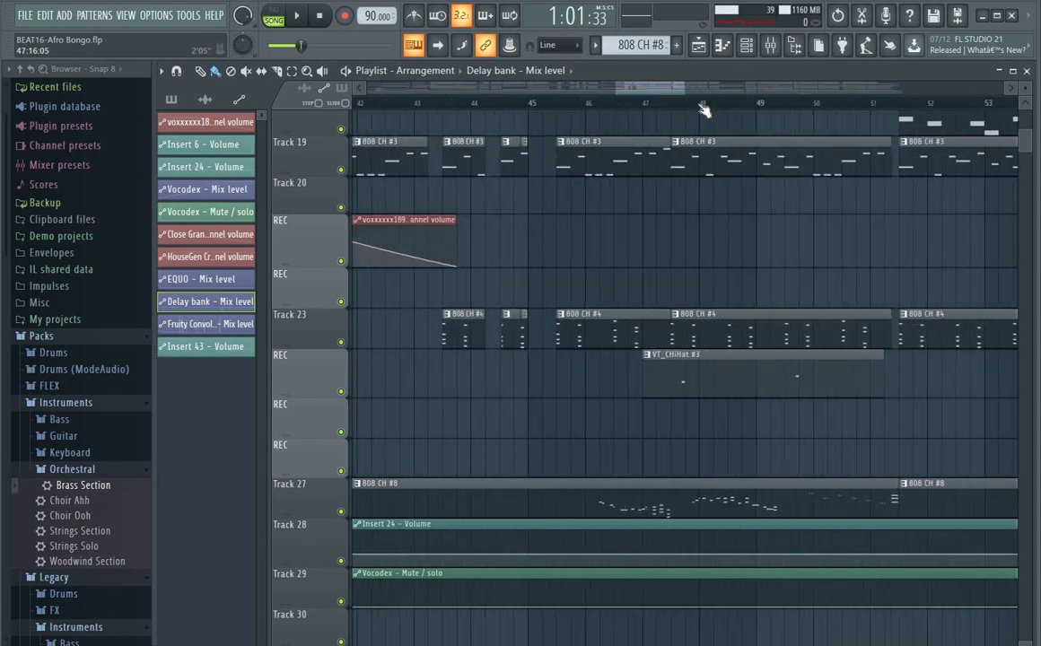
{"action": "left_click", "coordinate": [636, 107]}
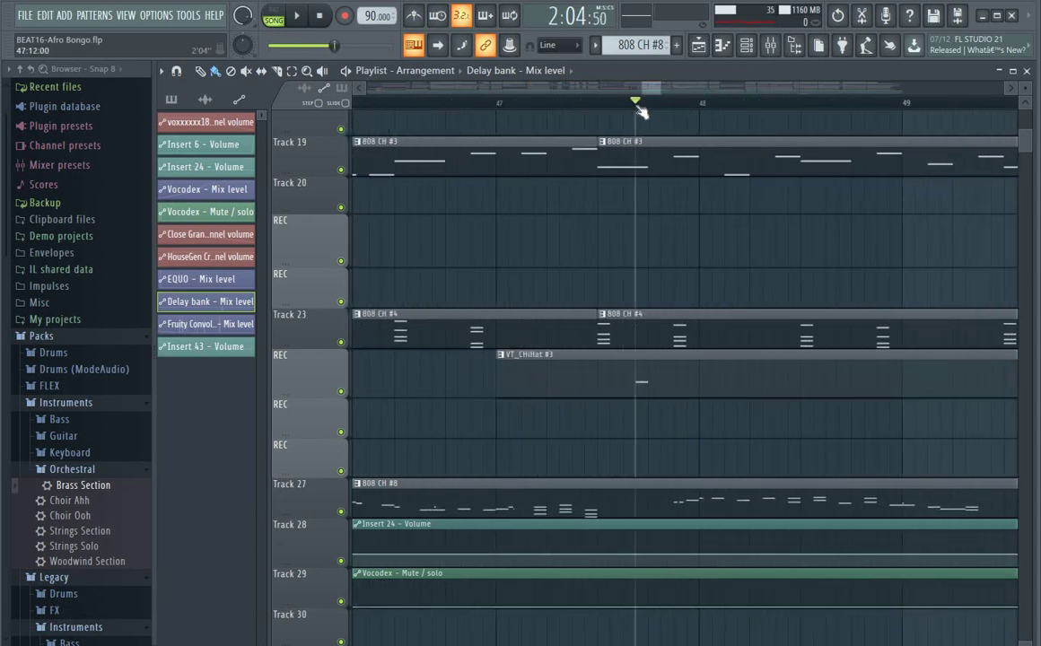
{"action": "right_click", "coordinate": [342, 390]}
- Play the soloed VT_CHiHat #3 clip while looking through the channel rack for its instrument, then stop playback
{"action": "left_click", "coordinate": [746, 46]}
{"action": "key", "text": "space"}
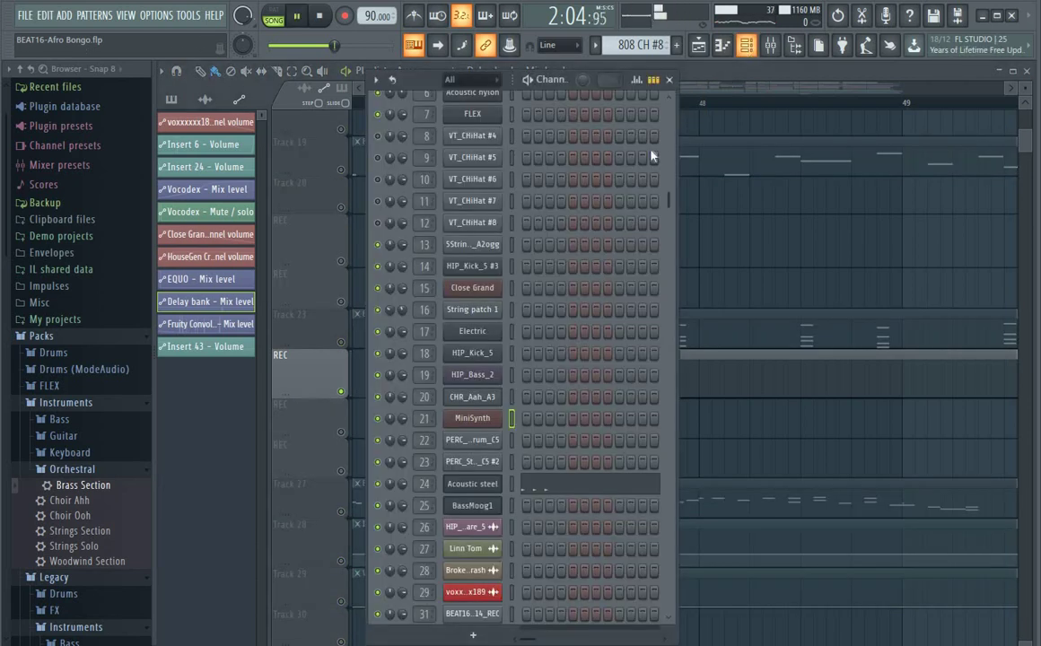
{"action": "scroll", "coordinate": [616, 203], "scroll_direction": "down", "scroll_amount": 5}
{"action": "scroll", "coordinate": [616, 202], "scroll_direction": "up", "scroll_amount": 5}
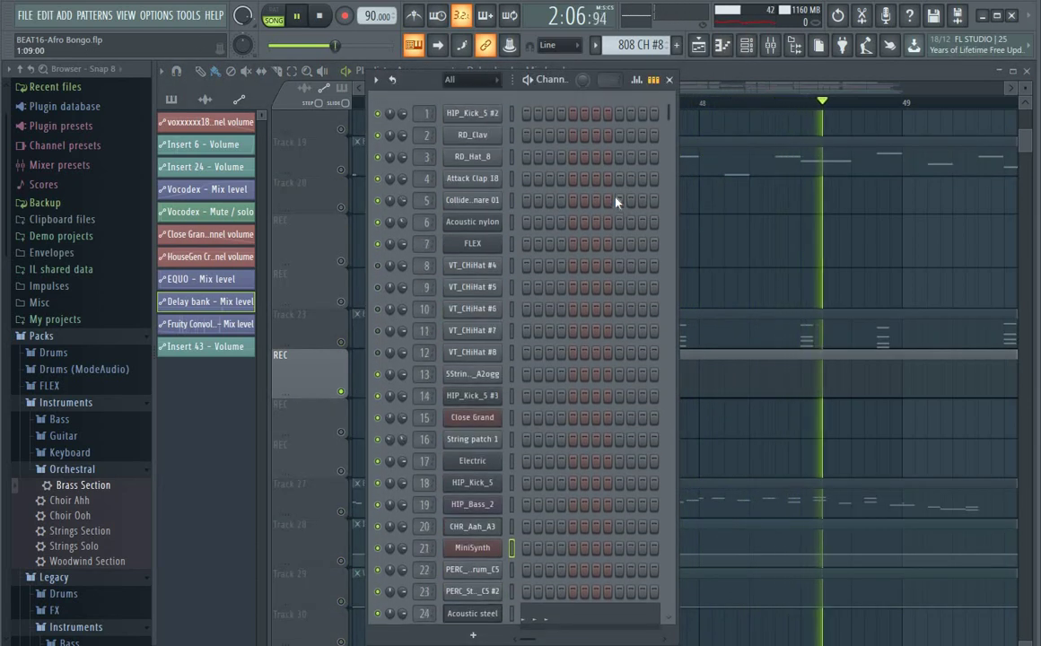
{"action": "key", "text": "space"}
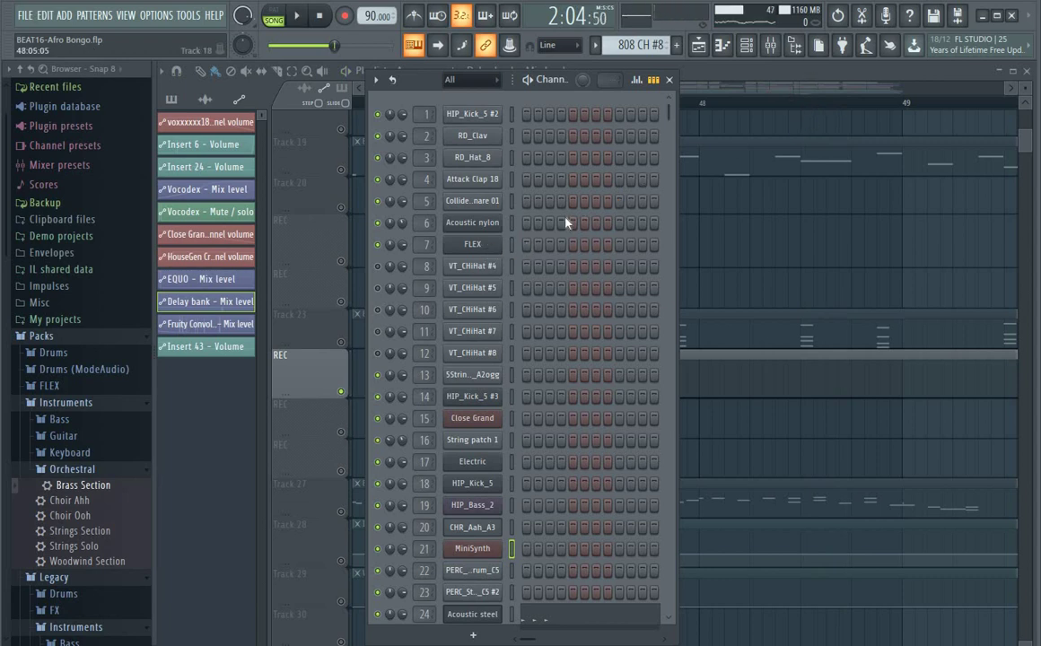
- Close the channel rack, place the playhead at the VT_CHiHat #3 clip's start in bar 47 and unsolo its track
{"action": "left_click", "coordinate": [669, 79]}
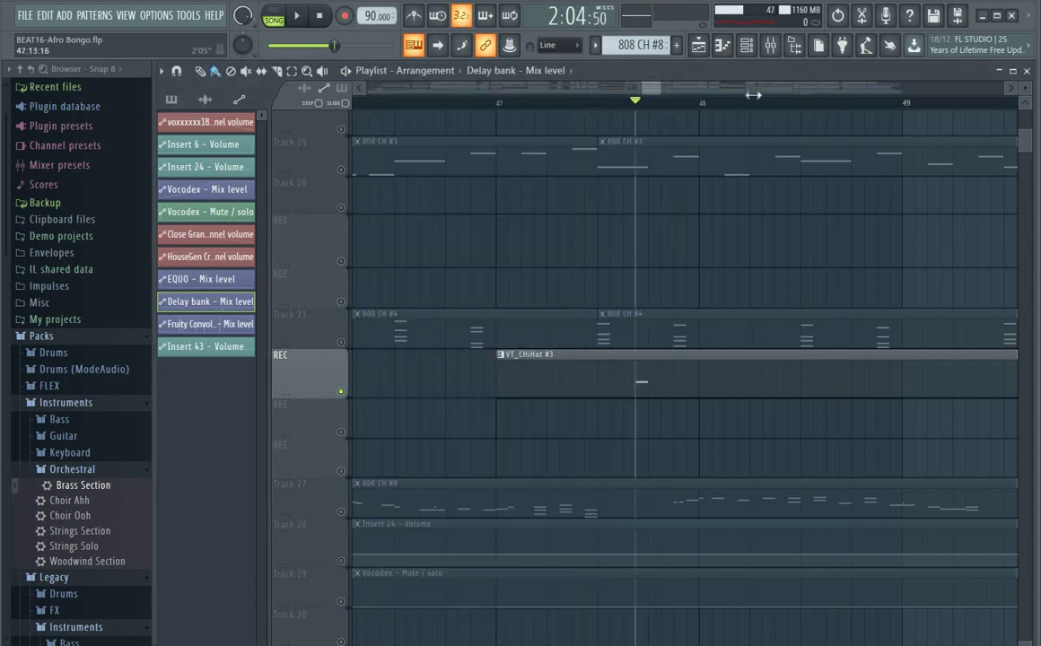
{"action": "left_click_drag", "start_coordinate": [662, 89], "coordinate": [602, 96]}
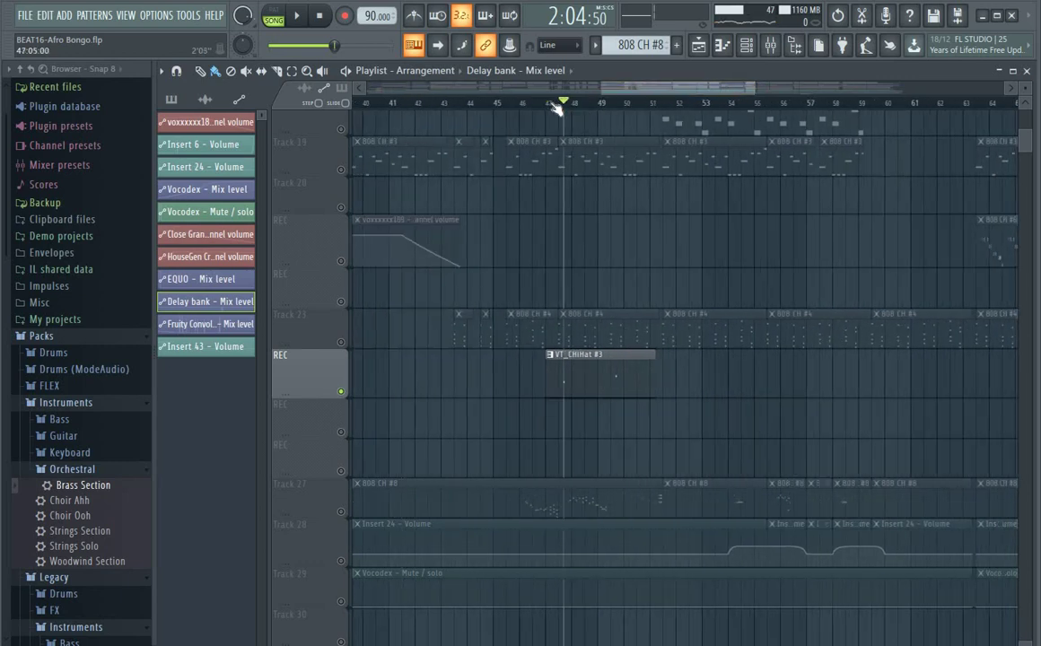
{"action": "left_click", "coordinate": [551, 104]}
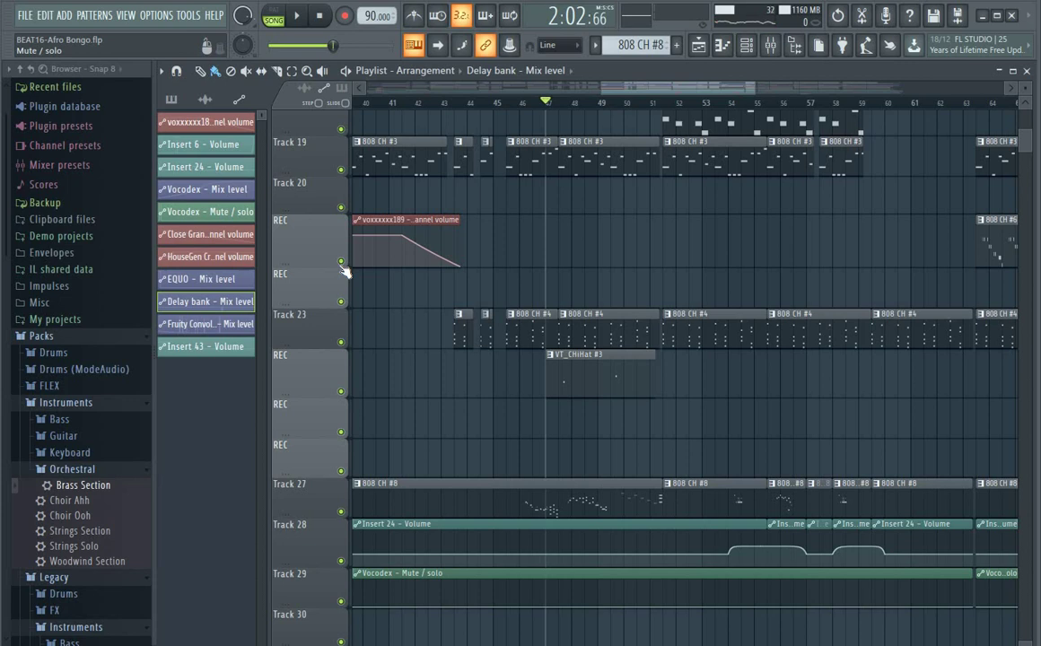
{"action": "scroll", "coordinate": [572, 108], "scroll_direction": "up", "scroll_amount": 3}
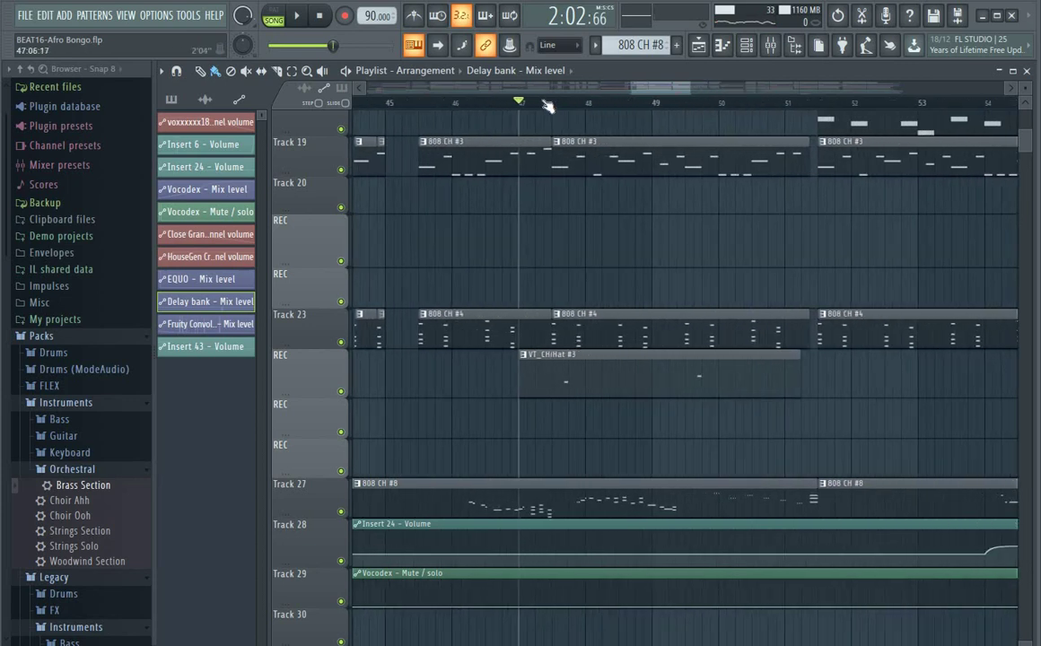
- Examine the notes of the VT_CHiHat #3 clip in the piano roll, then return to the playlist
{"action": "double_click", "coordinate": [568, 383]}
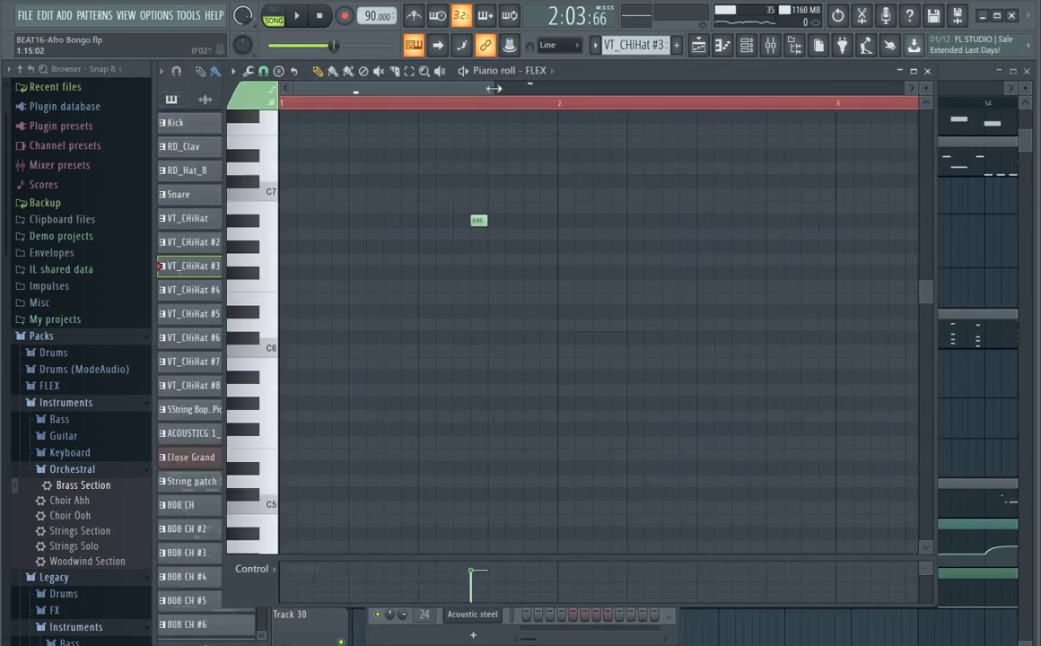
{"action": "left_click_drag", "start_coordinate": [494, 88], "coordinate": [898, 88]}
{"action": "scroll", "coordinate": [539, 278], "scroll_direction": "up", "scroll_amount": 3}
{"action": "scroll", "coordinate": [464, 300], "scroll_direction": "down", "scroll_amount": 1}
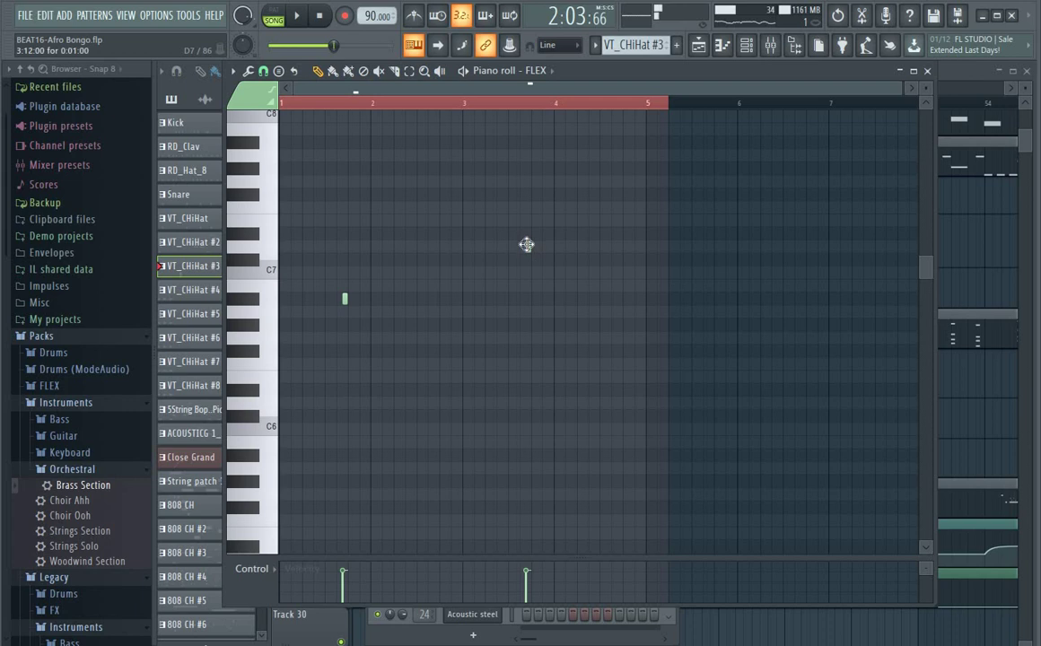
{"action": "left_click", "coordinate": [698, 47]}
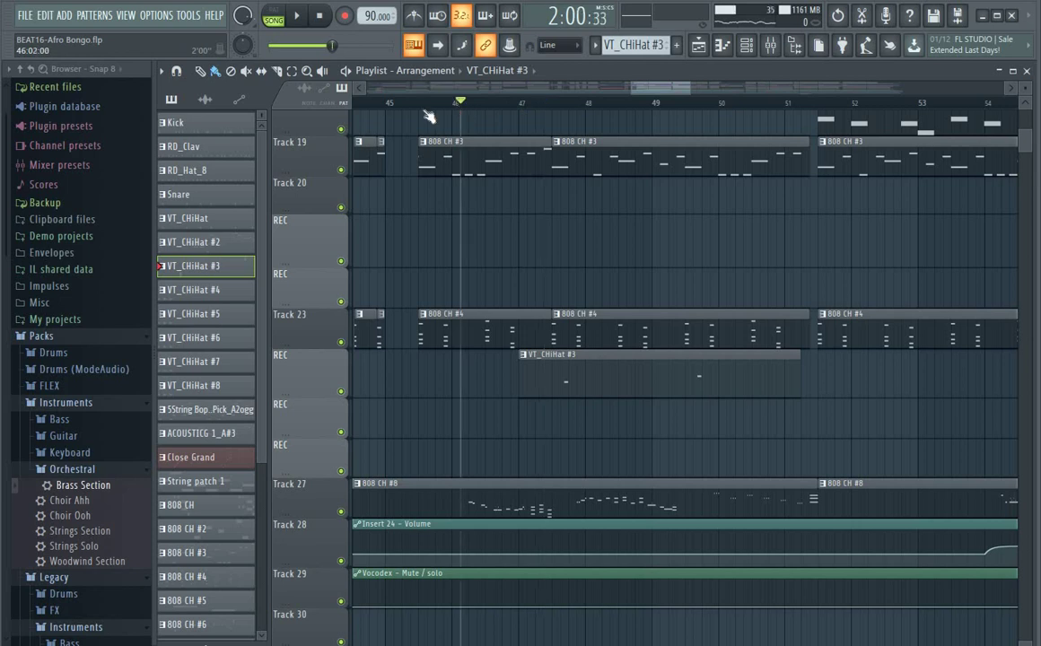
- Play the full arrangement from the 808 CH #3 clip's start in bar 45, examining Tracks 19 to 32
{"action": "left_click", "coordinate": [419, 104]}
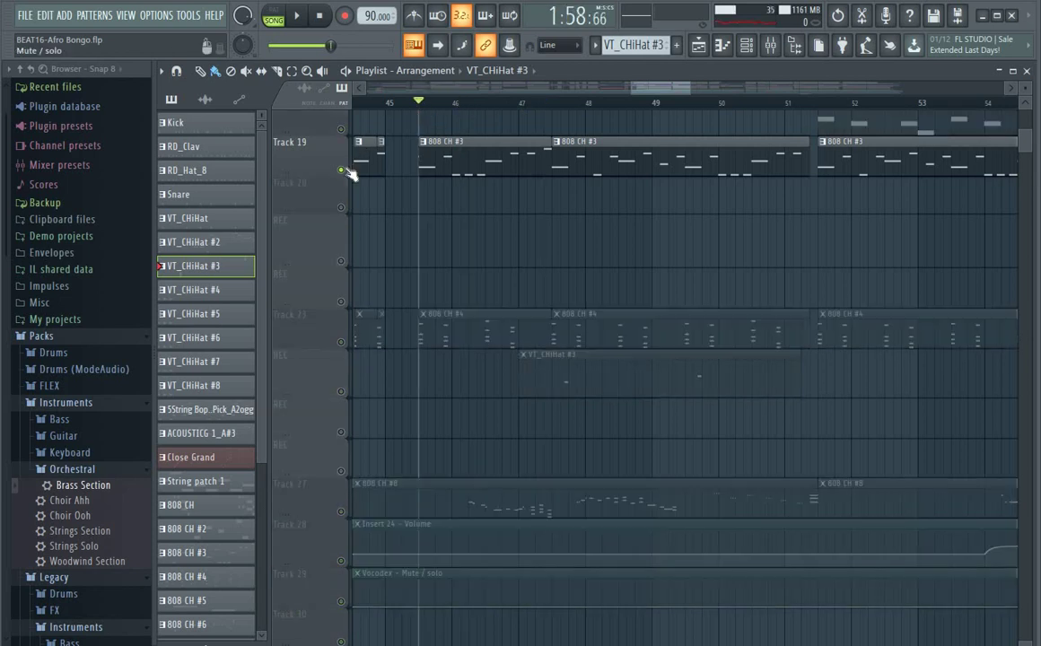
{"action": "key", "text": "space"}
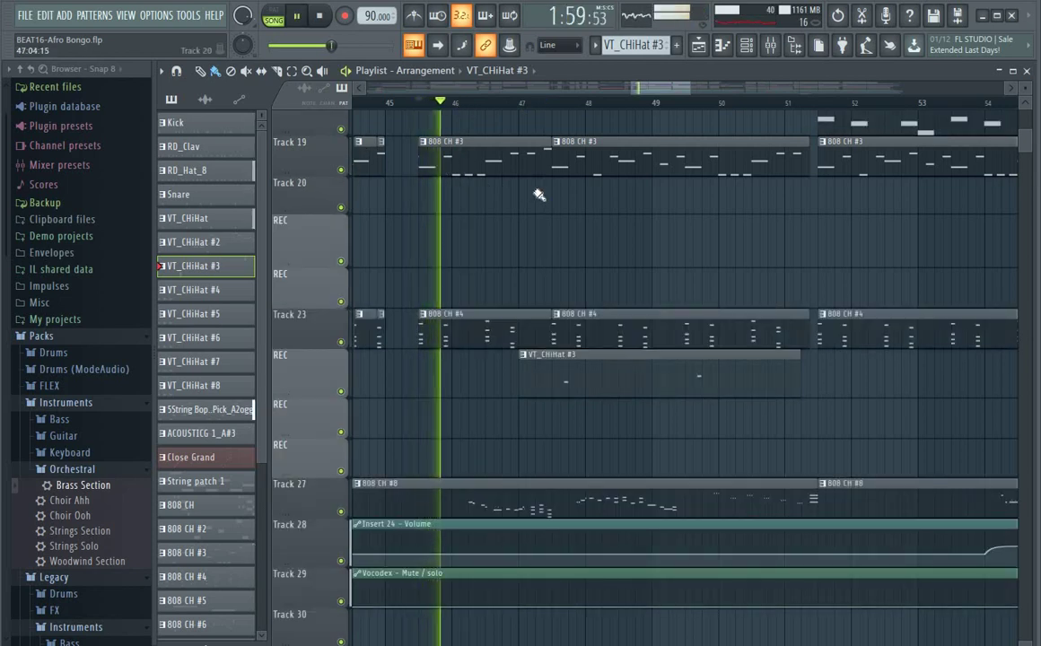
{"action": "scroll", "coordinate": [538, 195], "scroll_direction": "down", "scroll_amount": 5}
{"action": "scroll", "coordinate": [539, 195], "scroll_direction": "up", "scroll_amount": 3}
{"action": "scroll", "coordinate": [538, 195], "scroll_direction": "up", "scroll_amount": 2}
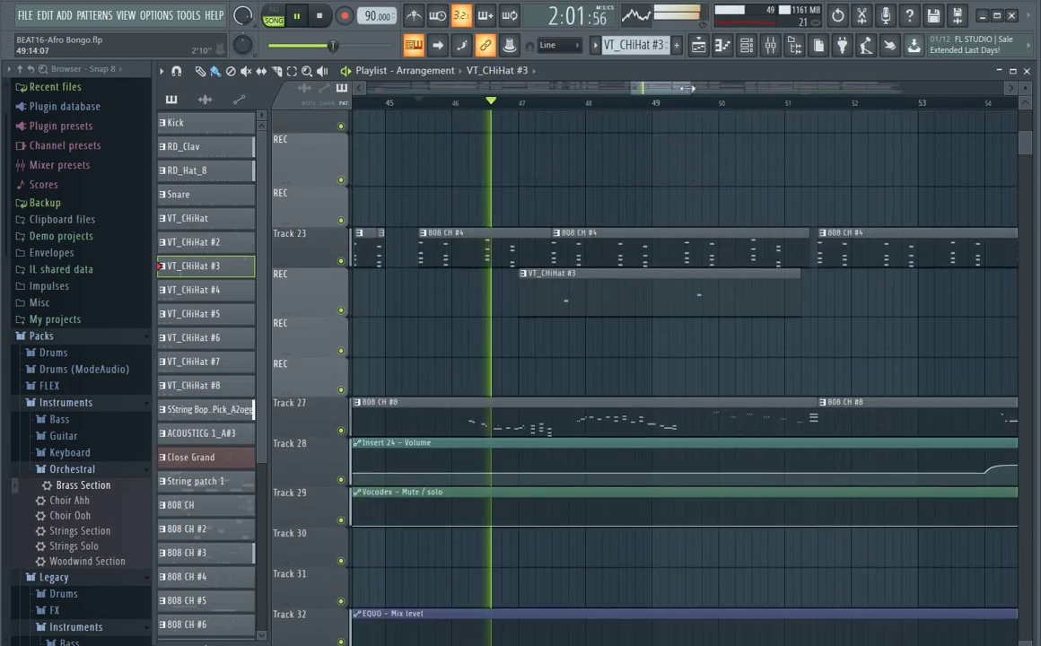
{"action": "scroll", "coordinate": [715, 171], "scroll_direction": "down", "scroll_amount": 3}
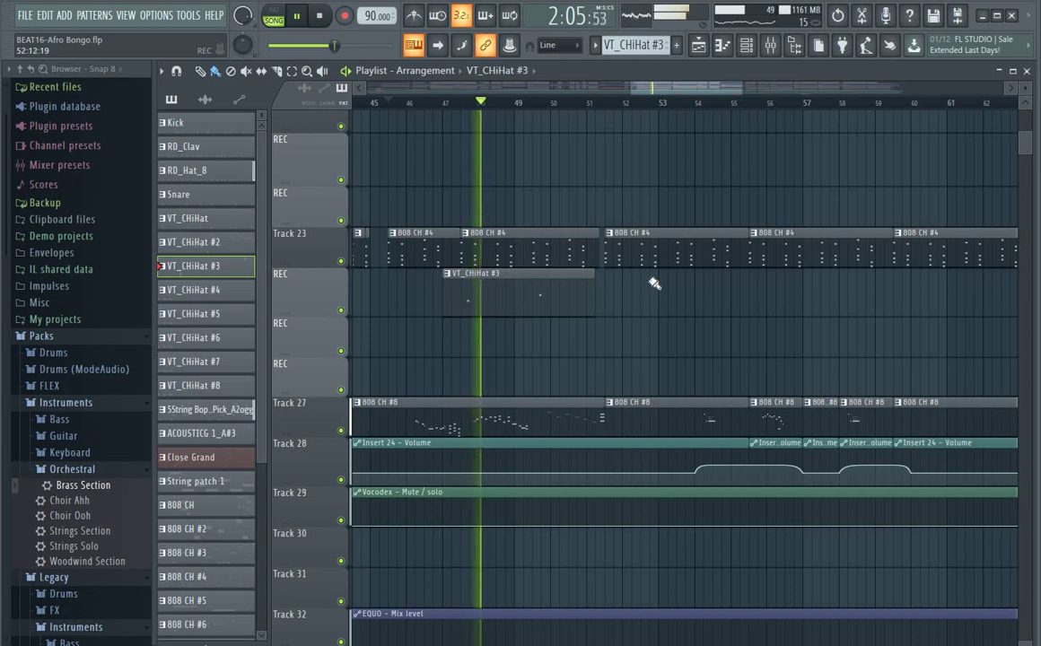
- Follow playback past bar 51, examining the clips on Tracks 12 to 29, then stop playback
{"action": "scroll", "coordinate": [650, 263], "scroll_direction": "up", "scroll_amount": 4}
{"action": "scroll", "coordinate": [652, 265], "scroll_direction": "up", "scroll_amount": 5}
{"action": "scroll", "coordinate": [652, 265], "scroll_direction": "down", "scroll_amount": 10}
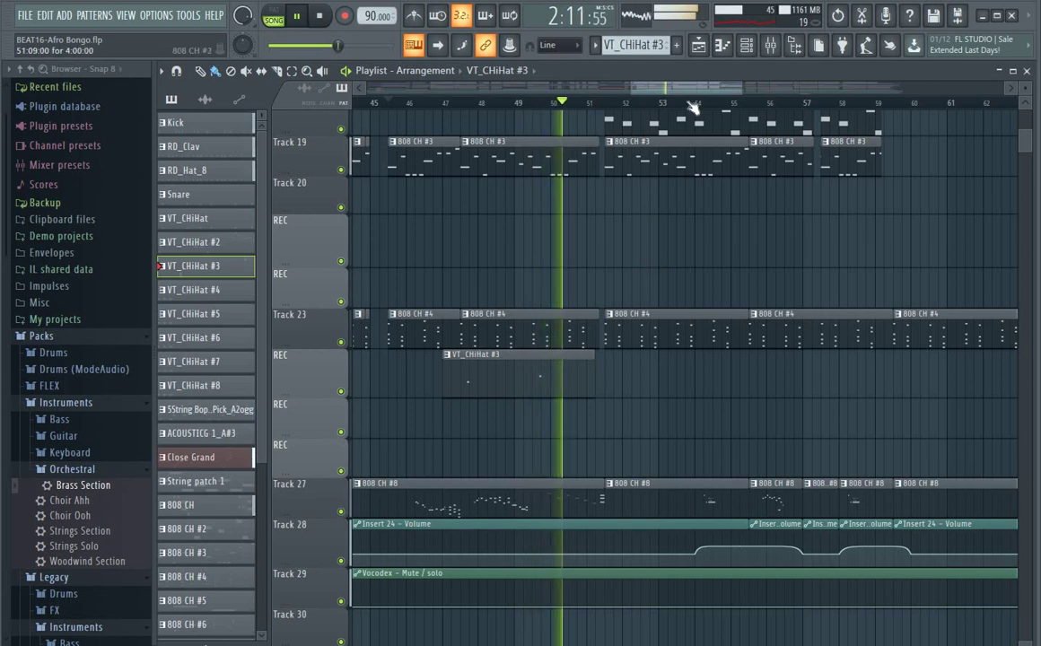
{"action": "left_click_drag", "start_coordinate": [693, 89], "coordinate": [718, 90]}
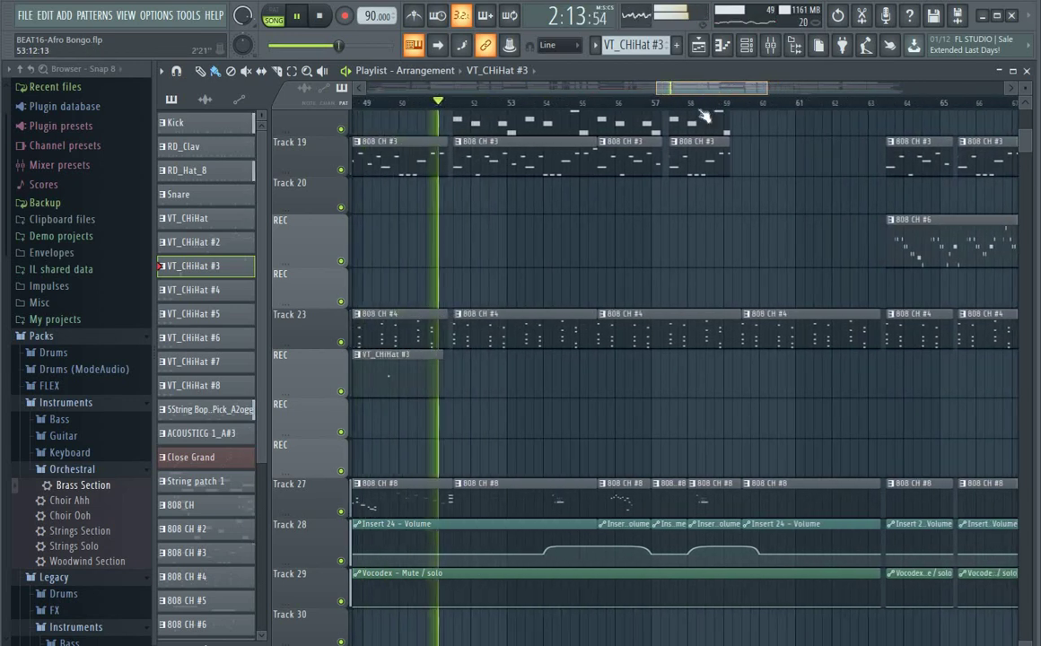
{"action": "scroll", "coordinate": [604, 235], "scroll_direction": "up", "scroll_amount": 6}
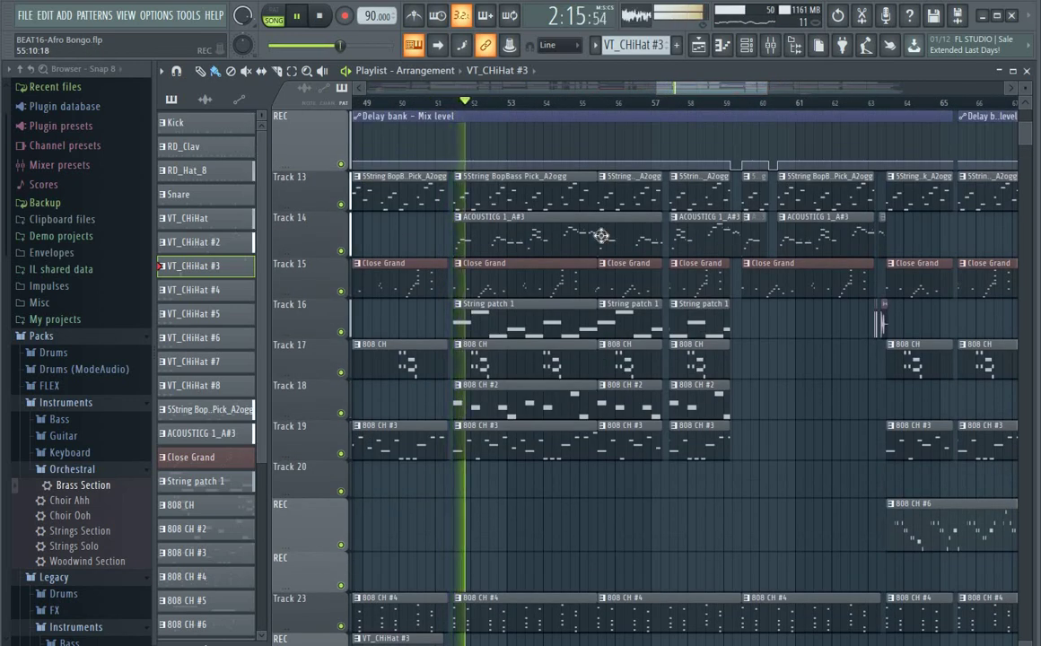
{"action": "key", "text": "space"}
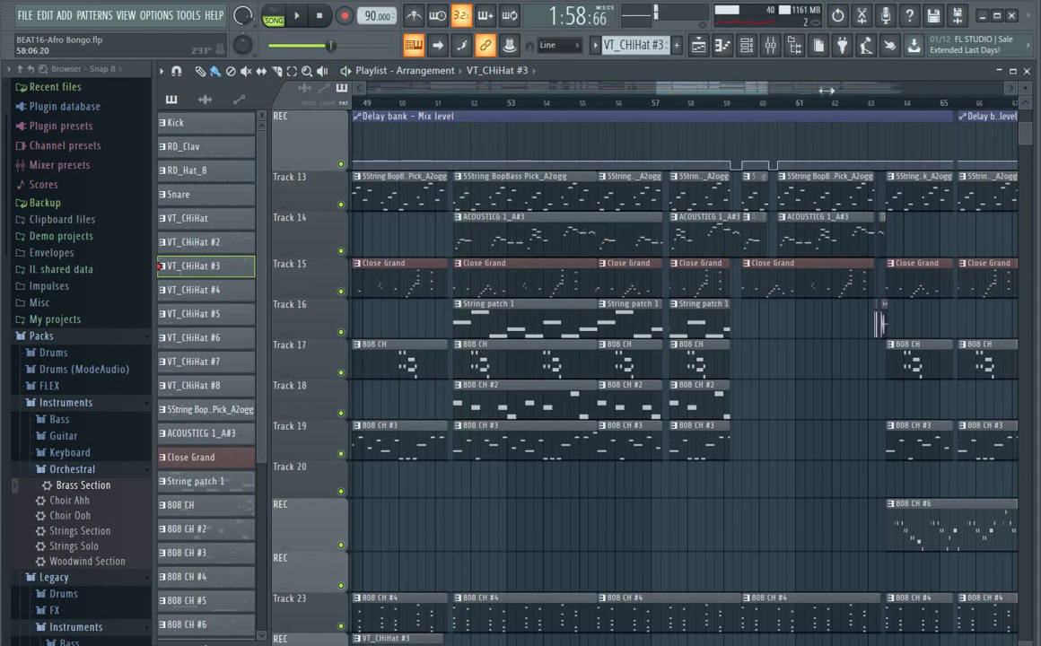
- Solo the 808 CH #7 track and play its clip from bar 67, then stop playback
{"action": "left_click_drag", "start_coordinate": [825, 90], "coordinate": [849, 91]}
{"action": "scroll", "coordinate": [706, 205], "scroll_direction": "down", "scroll_amount": 6}
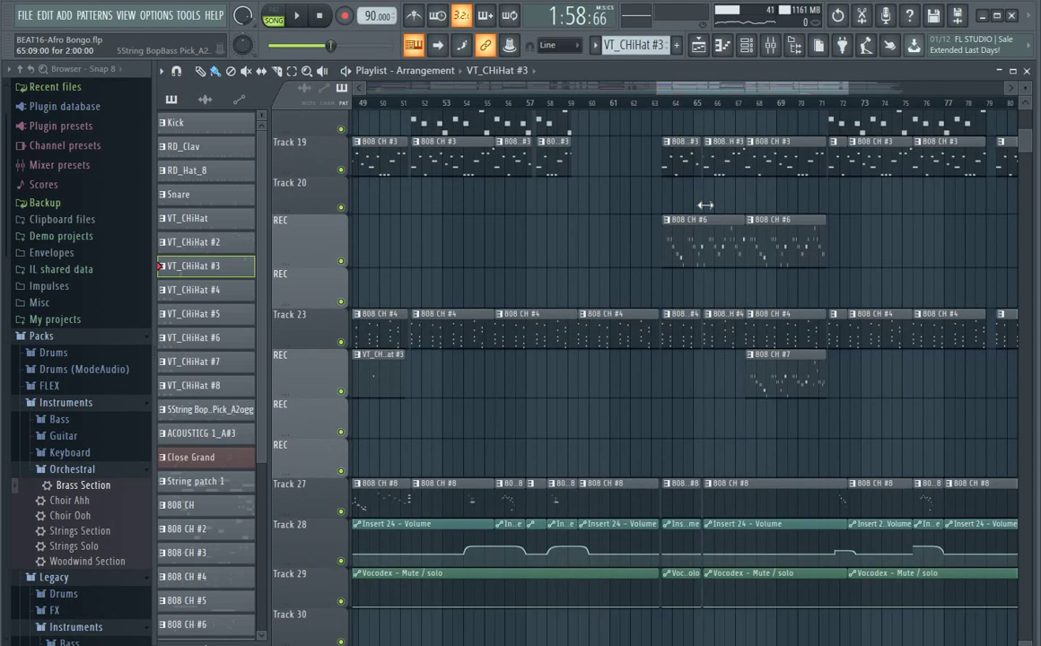
{"action": "scroll", "coordinate": [758, 112], "scroll_direction": "up", "scroll_amount": 5}
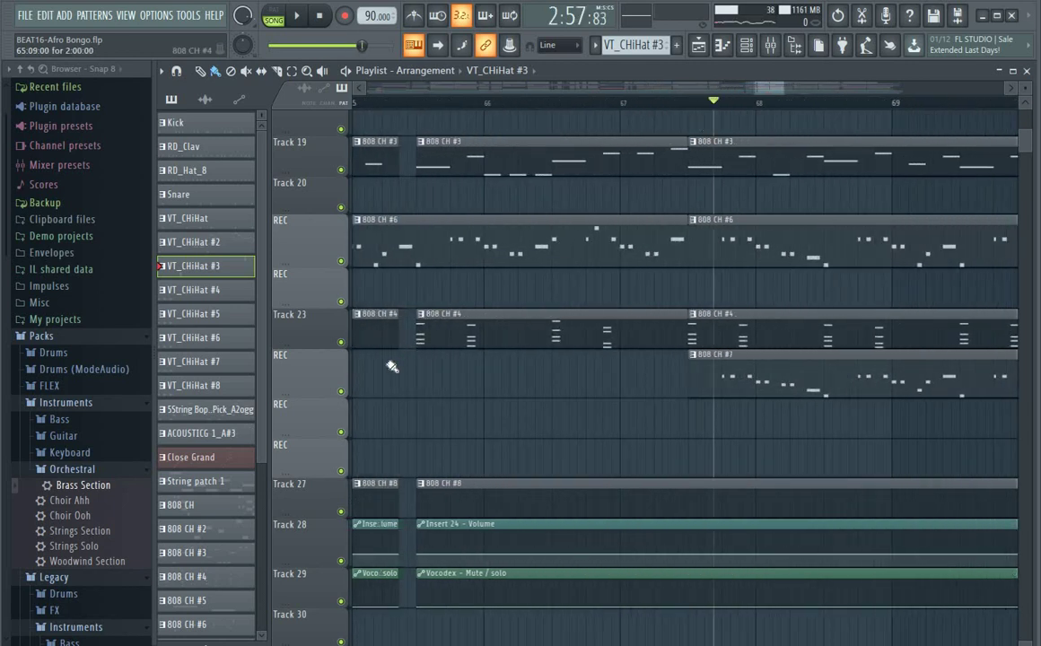
{"action": "right_click", "coordinate": [341, 393]}
{"action": "key", "text": "space"}
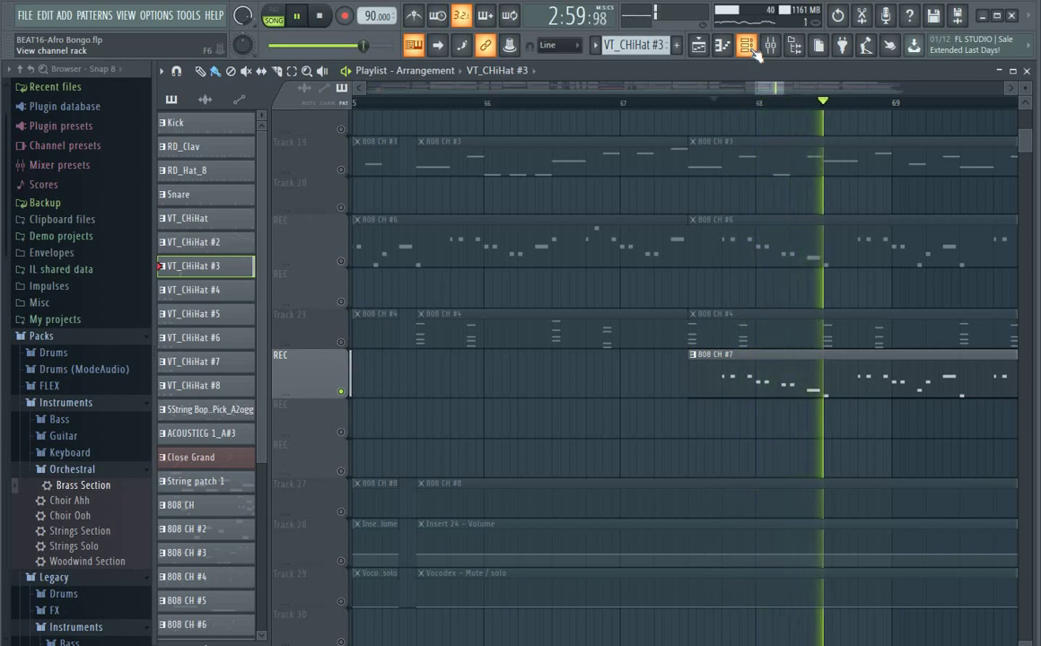
{"action": "scroll", "coordinate": [882, 282], "scroll_direction": "up", "scroll_amount": 5}
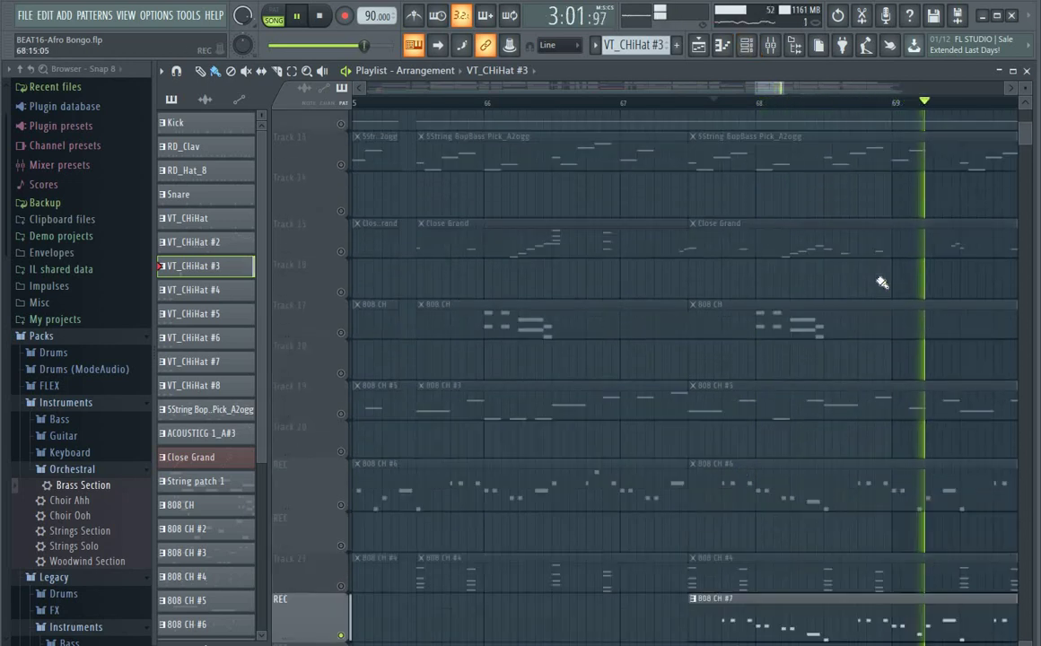
{"action": "key", "text": "space"}
- Play the 808 CH #7 section from bar 67 with all tracks unsoloed, then stop playback
{"action": "left_click_drag", "start_coordinate": [805, 88], "coordinate": [812, 88]}
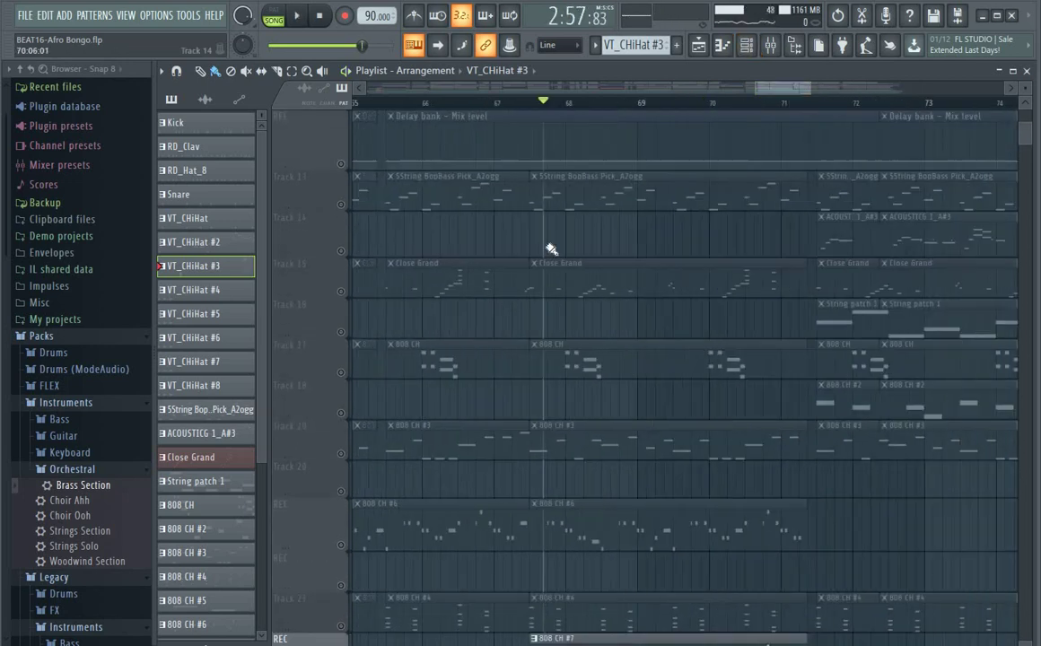
{"action": "scroll", "coordinate": [538, 246], "scroll_direction": "down", "scroll_amount": 4}
{"action": "key", "text": "space"}
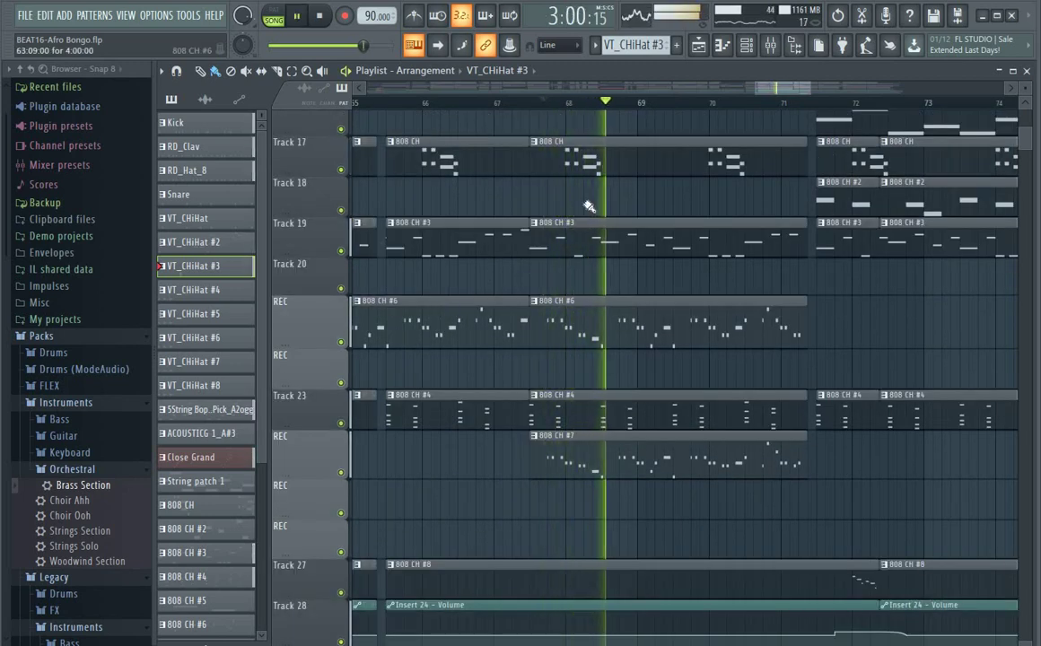
{"action": "key", "text": "space"}
- Play the arrangement from bar 63 into the section with the 808 CH #6 clips
{"action": "left_click_drag", "start_coordinate": [756, 88], "coordinate": [721, 88]}
{"action": "left_click", "coordinate": [524, 102]}
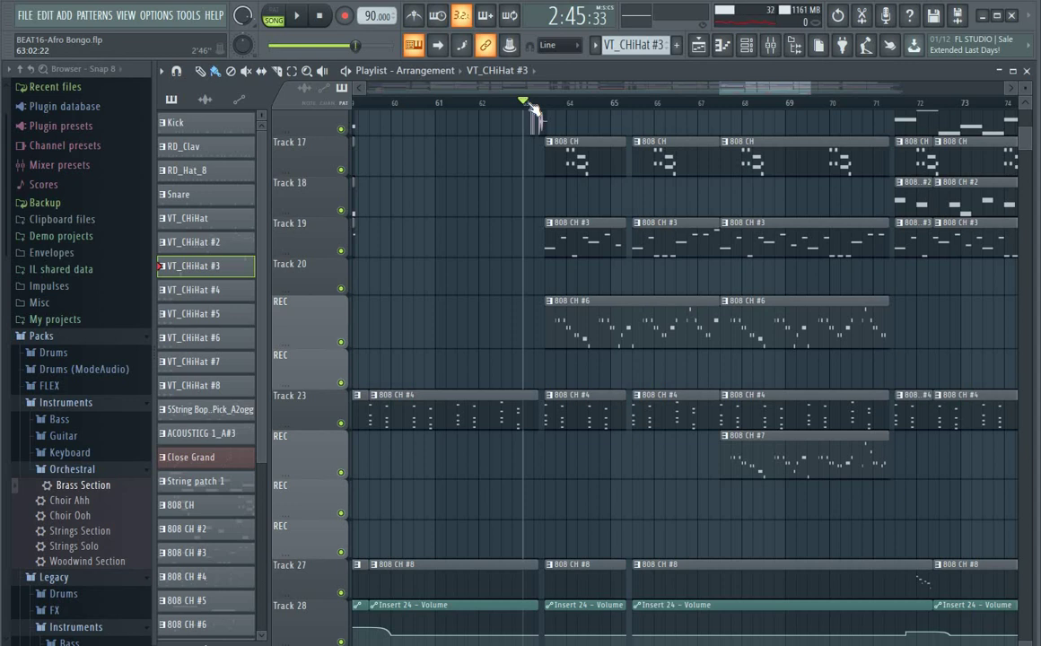
{"action": "key", "text": "space"}
{"action": "scroll", "coordinate": [560, 105], "scroll_direction": "up", "scroll_amount": 3}
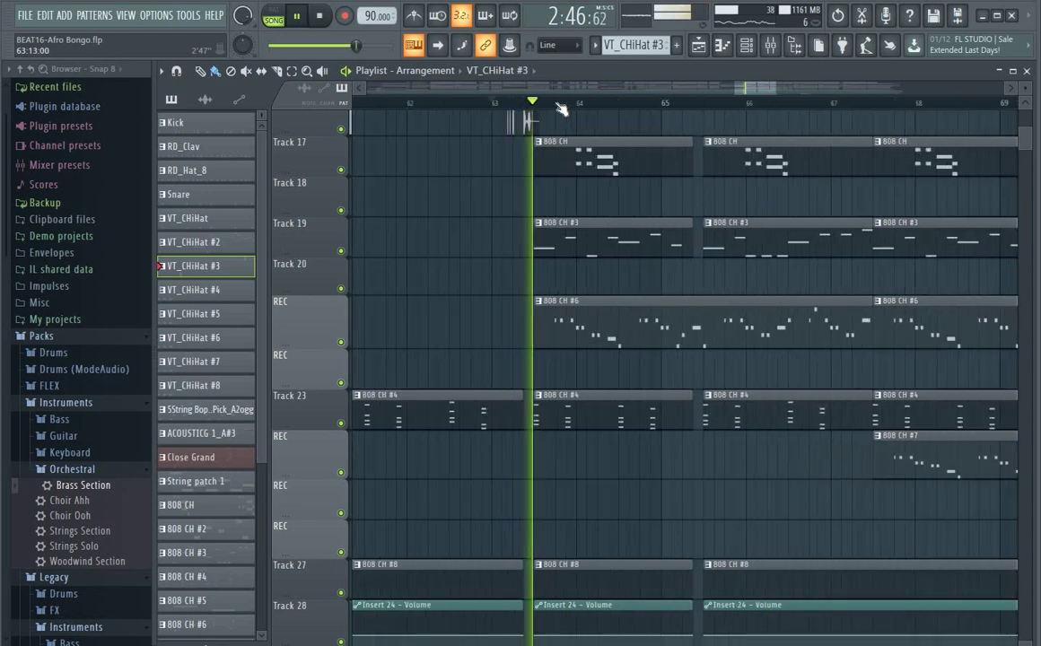
{"action": "left_click_drag", "start_coordinate": [799, 83], "coordinate": [821, 85]}
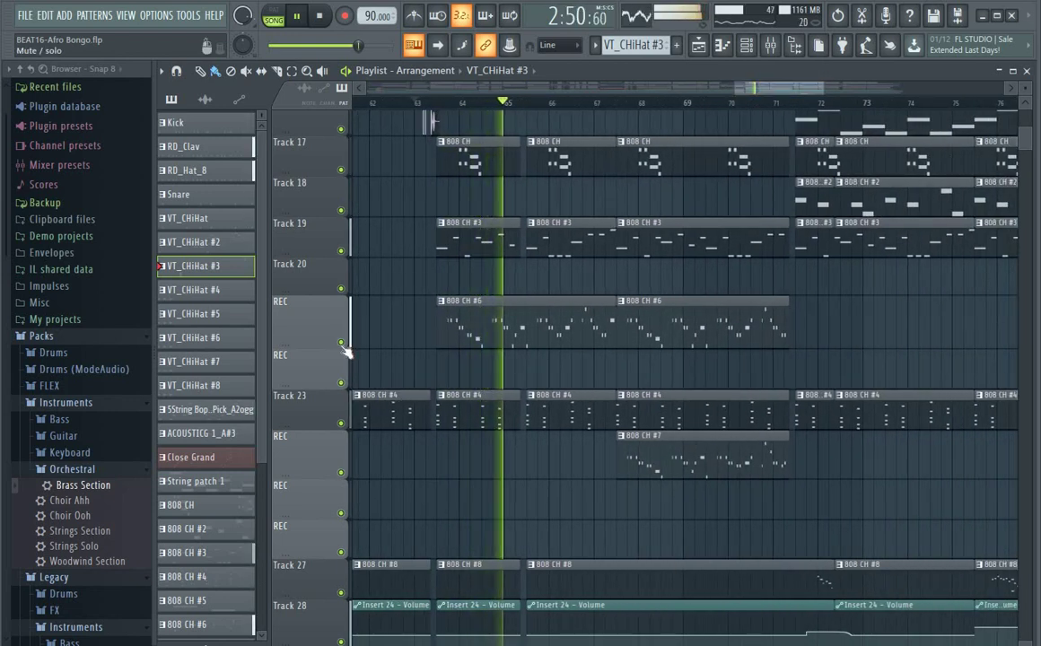
- Solo the 808 CH #6 track during playback, add the 808 CH #7 track, then restore all tracks
{"action": "right_click", "coordinate": [342, 344]}
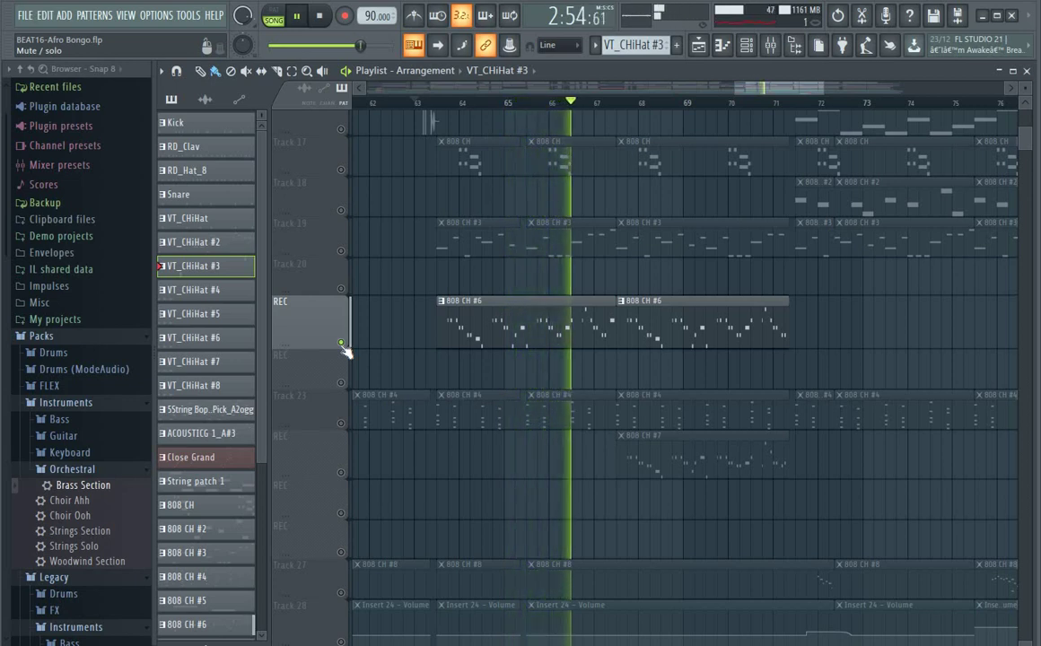
{"action": "left_click", "coordinate": [341, 472]}
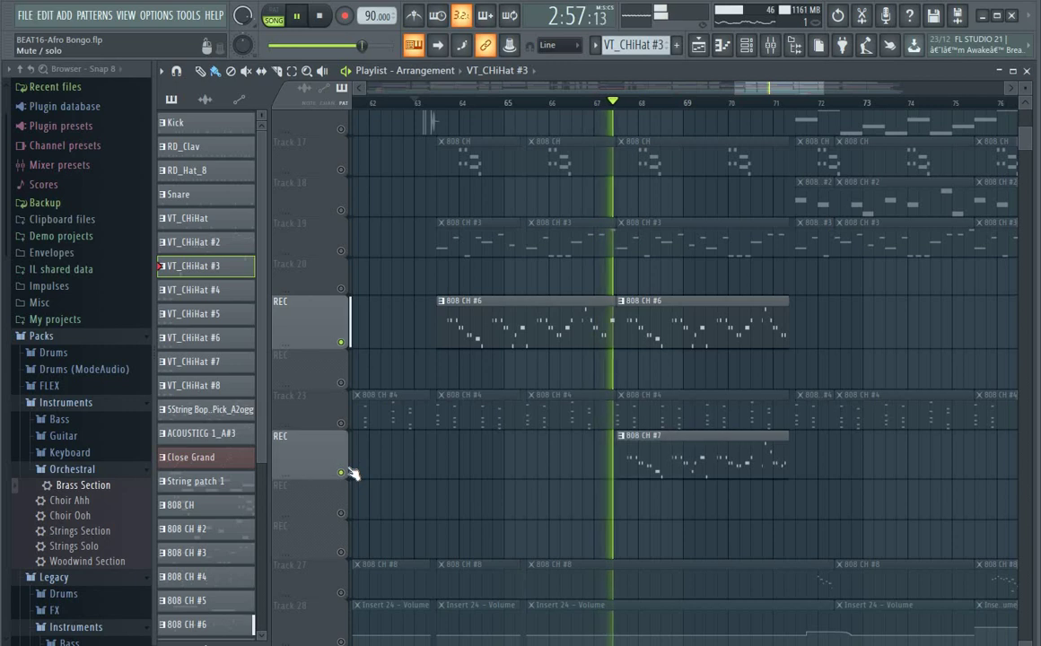
{"action": "right_click", "coordinate": [342, 343]}
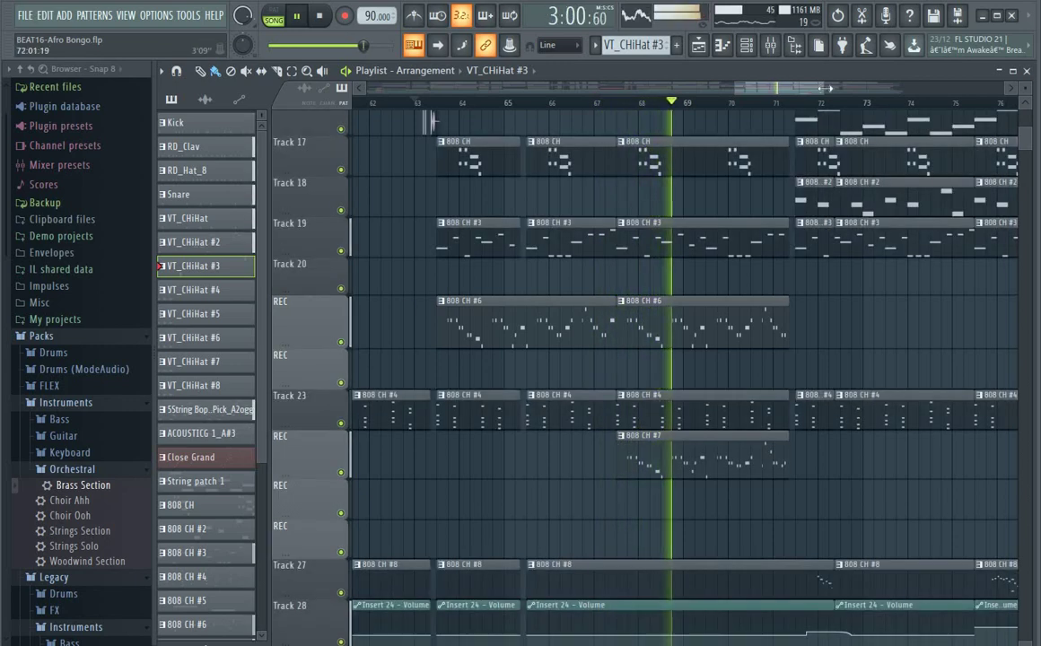
- Examine the arrangement's ending from Track 8 down to the three recorded audio clips in bar 72 during playback
{"action": "left_click_drag", "start_coordinate": [823, 86], "coordinate": [914, 86]}
{"action": "scroll", "coordinate": [762, 158], "scroll_direction": "up", "scroll_amount": 8}
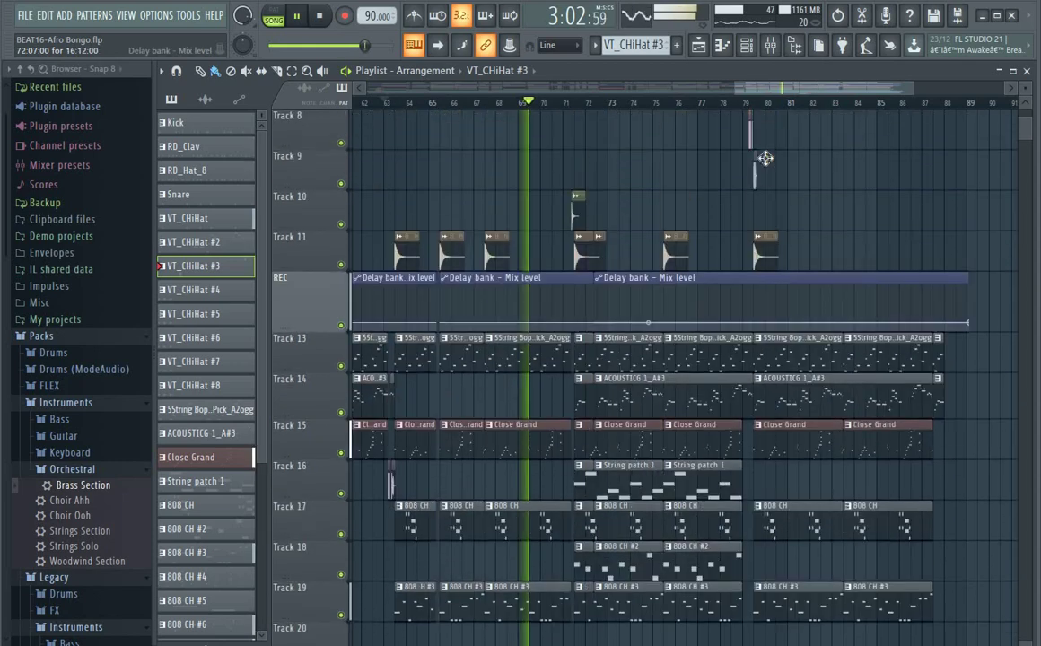
{"action": "scroll", "coordinate": [765, 158], "scroll_direction": "down", "scroll_amount": 12}
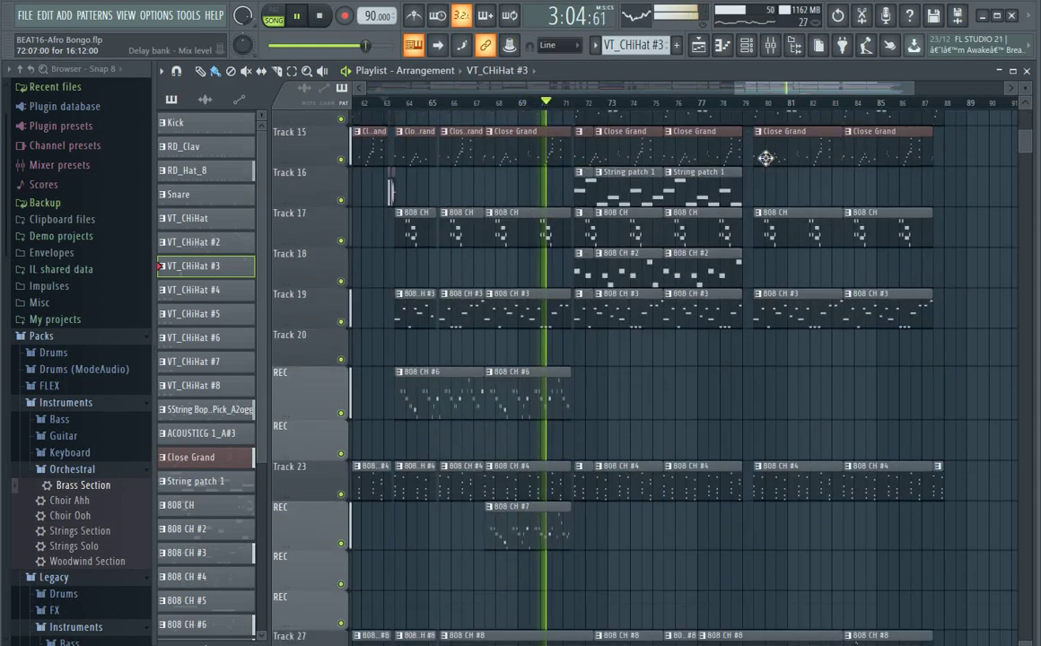
{"action": "scroll", "coordinate": [781, 164], "scroll_direction": "down", "scroll_amount": 4}
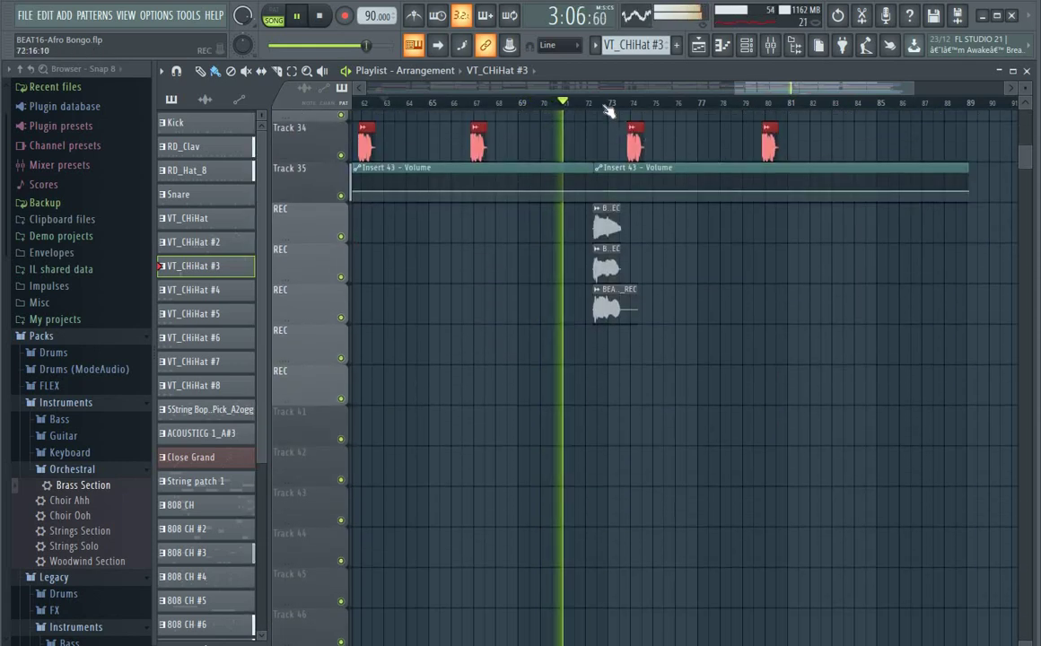
{"action": "scroll", "coordinate": [609, 109], "scroll_direction": "up", "scroll_amount": 3}
{"action": "scroll", "coordinate": [609, 109], "scroll_direction": "up", "scroll_amount": 4}
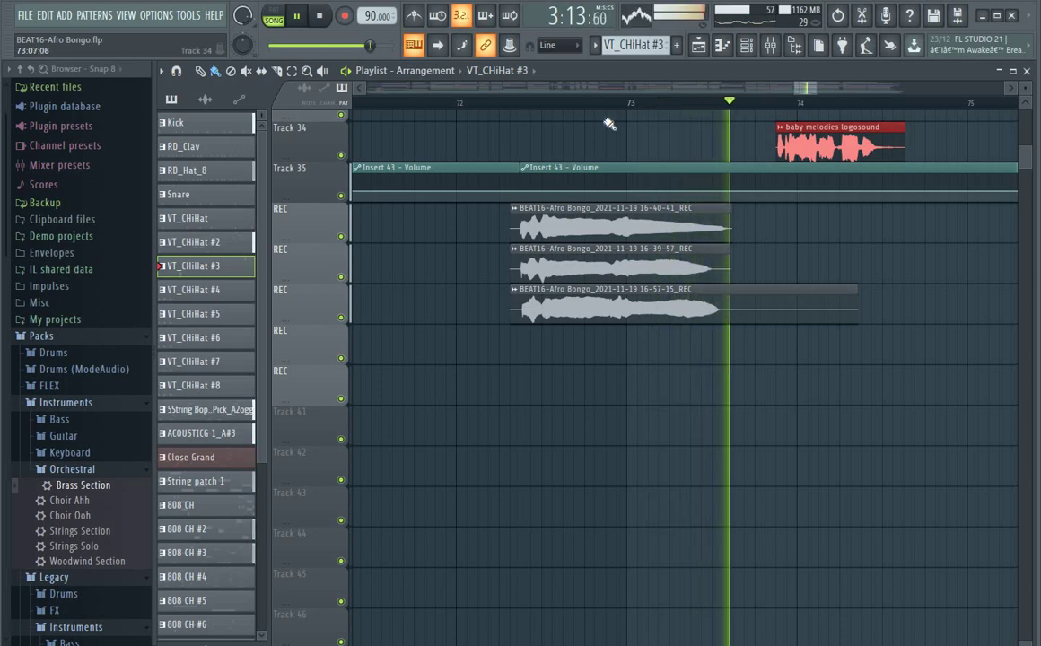
- Stop playback, place the playhead at the start of the recorded clips in bar 72 and isolate their three REC tracks
{"action": "key", "text": "space"}
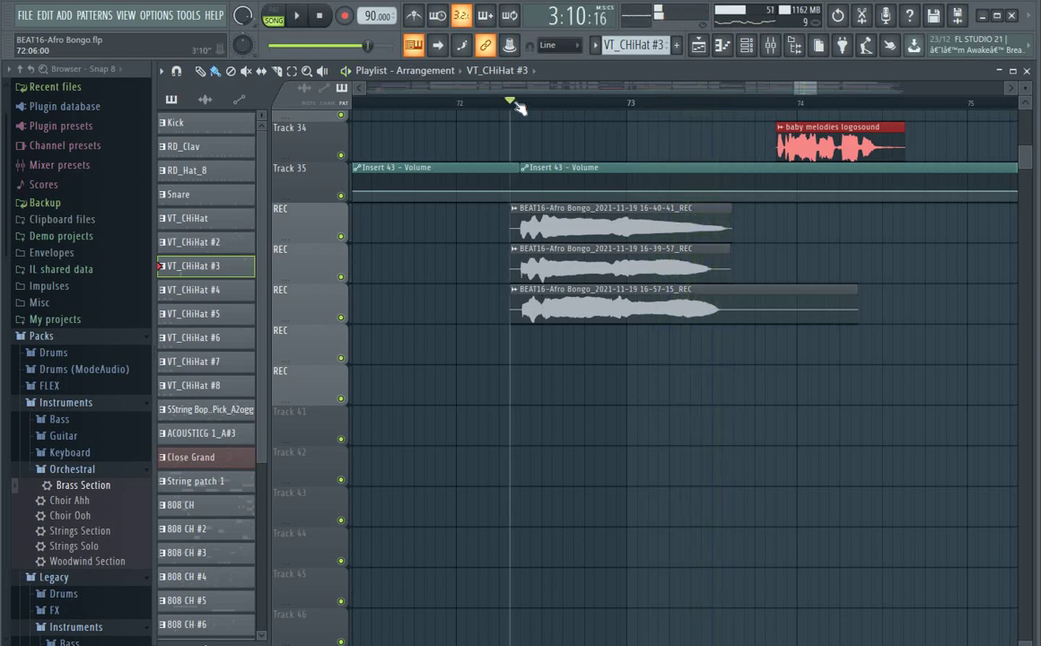
{"action": "right_click", "coordinate": [344, 236]}
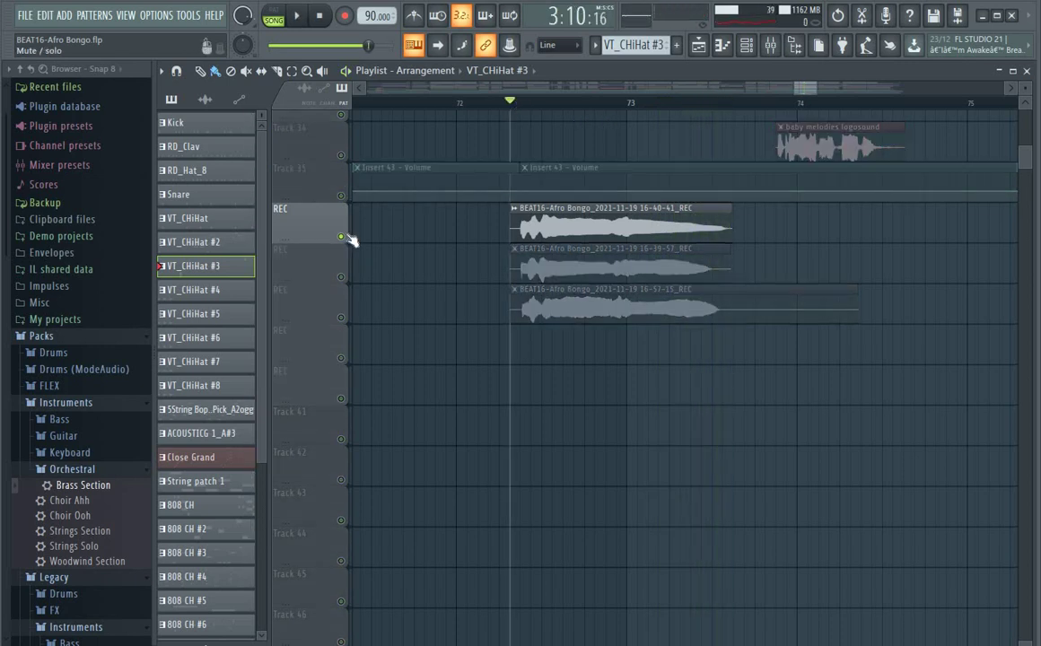
{"action": "left_click", "coordinate": [342, 276]}
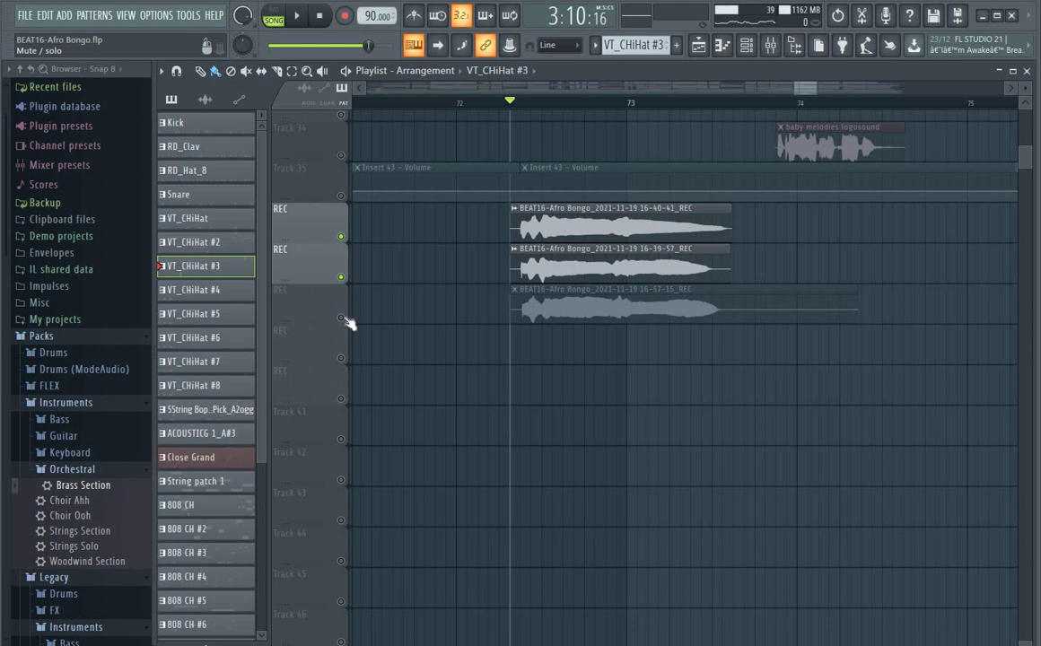
{"action": "left_click", "coordinate": [342, 317]}
{"action": "scroll", "coordinate": [526, 117], "scroll_direction": "up", "scroll_amount": 5}
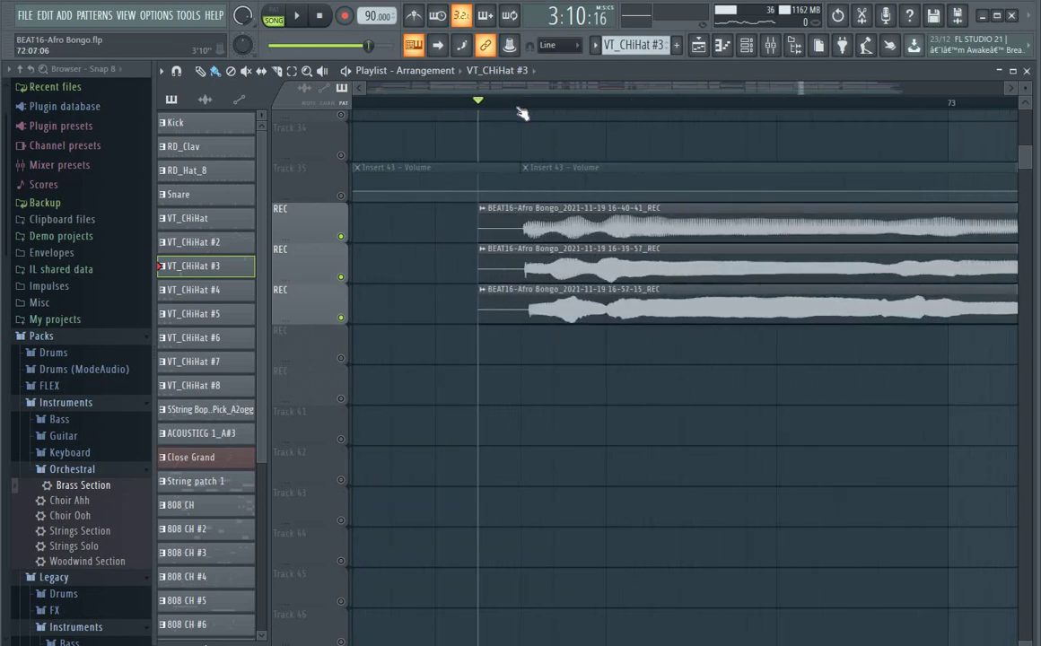
- Solo and play each of the three REC tracks in turn from the start of their recorded clips in bar 72
{"action": "right_click", "coordinate": [343, 238]}
{"action": "key", "text": "space"}
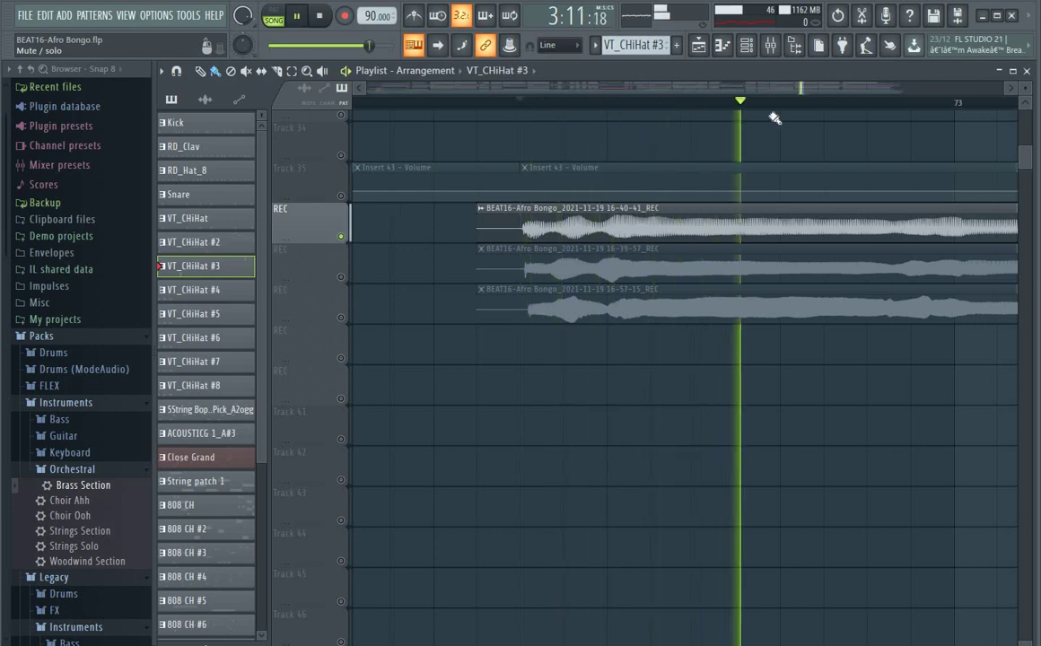
{"action": "right_click", "coordinate": [341, 277]}
{"action": "key", "text": "space"}
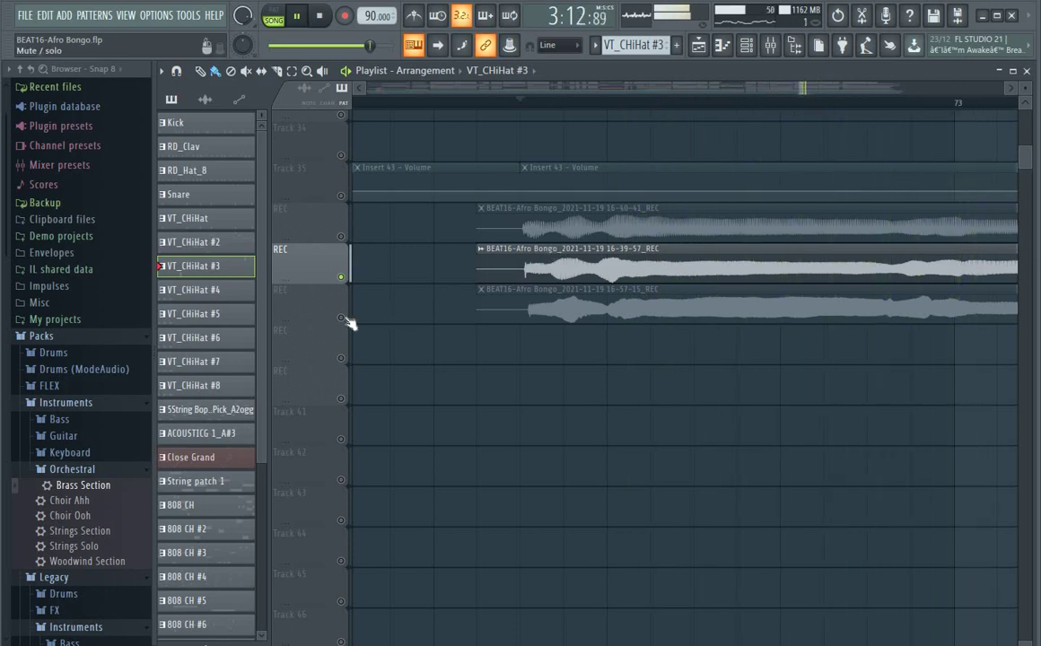
{"action": "key", "text": "space"}
{"action": "right_click", "coordinate": [341, 317]}
{"action": "key", "text": "space"}
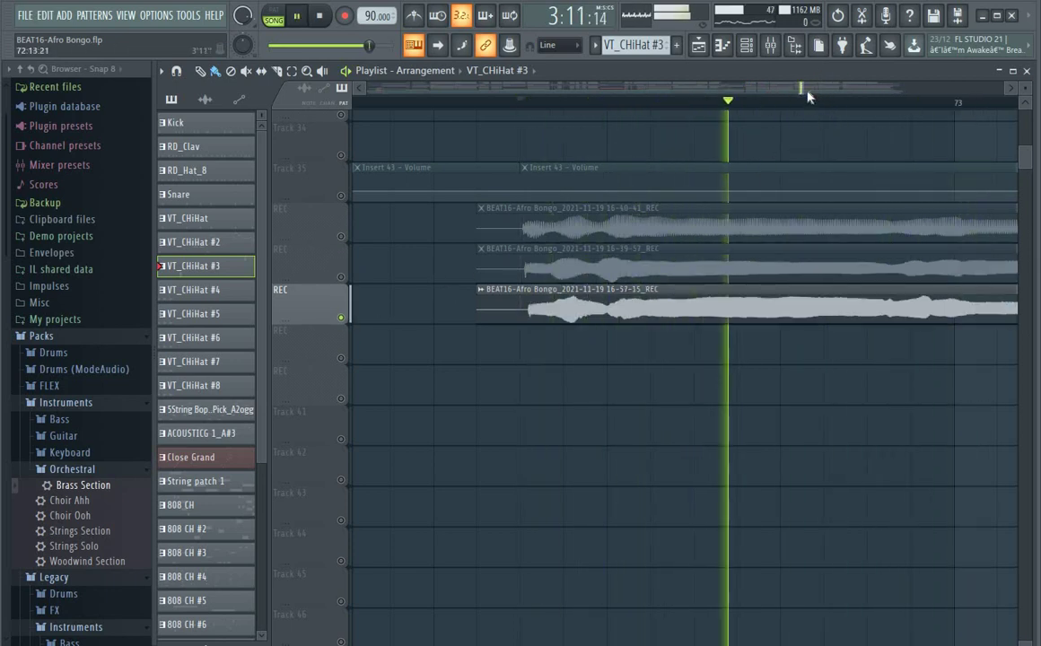
{"action": "left_click_drag", "start_coordinate": [805, 90], "coordinate": [851, 89]}
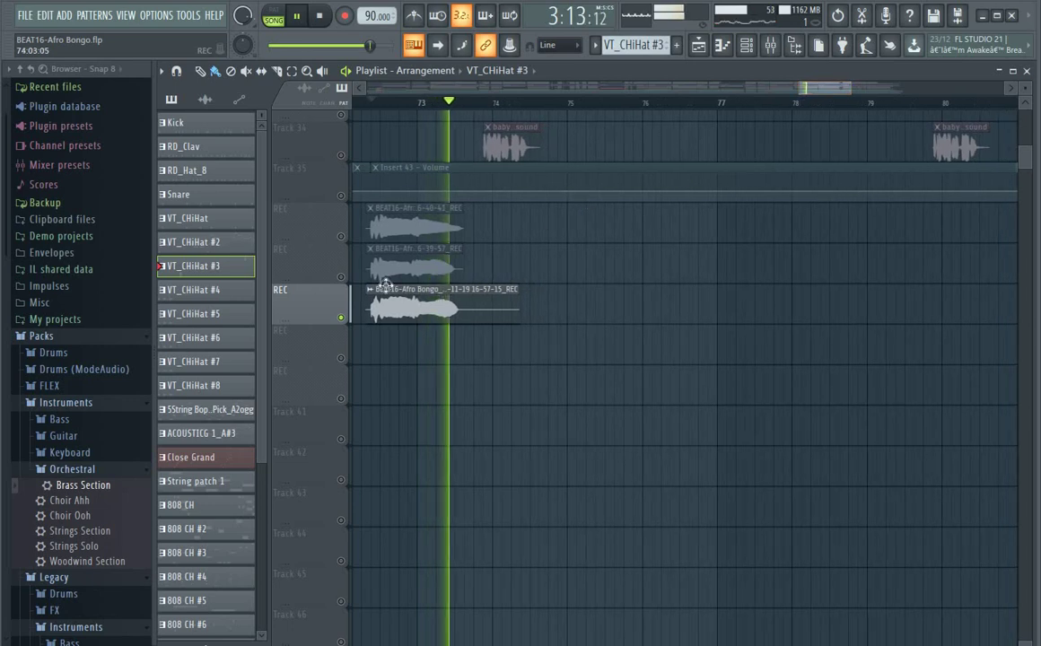
- Unmute the other two REC tracks and play all three bar 72 recordings together
{"action": "key", "text": "space"}
{"action": "left_click", "coordinate": [341, 276]}
{"action": "left_click", "coordinate": [341, 236]}
{"action": "key", "text": "space"}
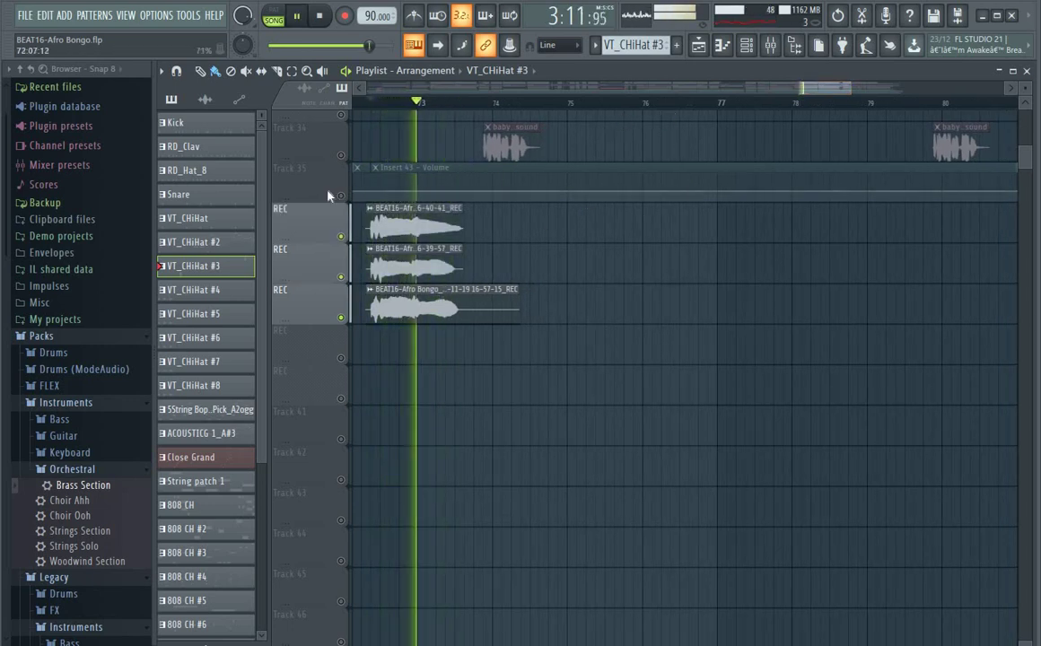
- Stop playback and restore all playlist tracks from the soloed state
{"action": "key", "text": "space"}
{"action": "right_click", "coordinate": [341, 197]}
{"action": "right_click", "coordinate": [341, 196]}
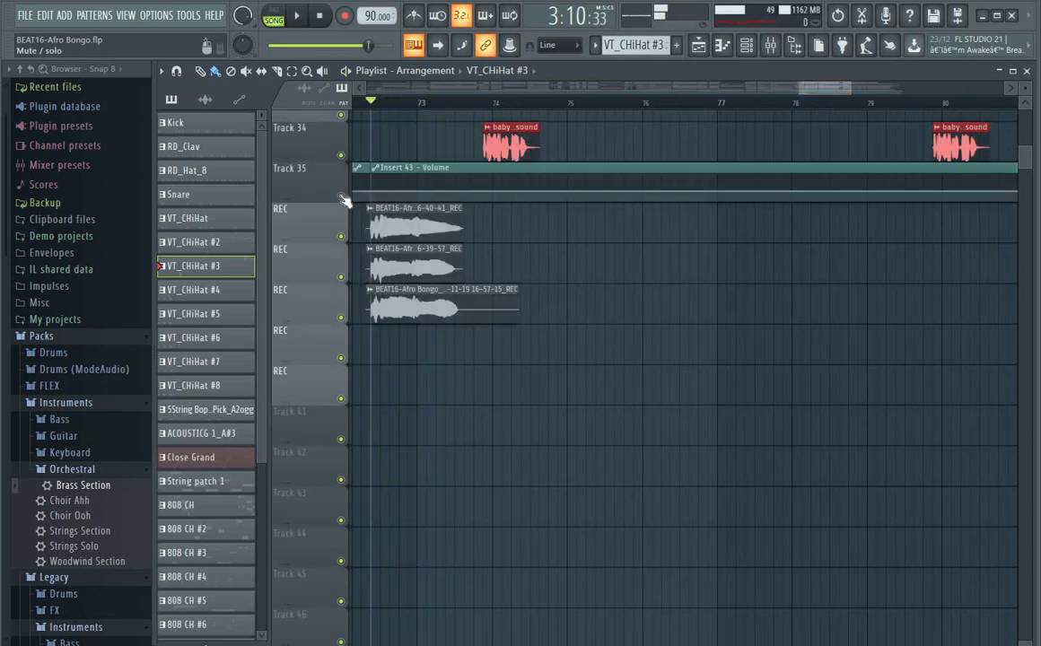
- Play the full arrangement from bar 72 while examining the clips in its closing section, and open the mixer
{"action": "left_click_drag", "start_coordinate": [851, 89], "coordinate": [967, 89]}
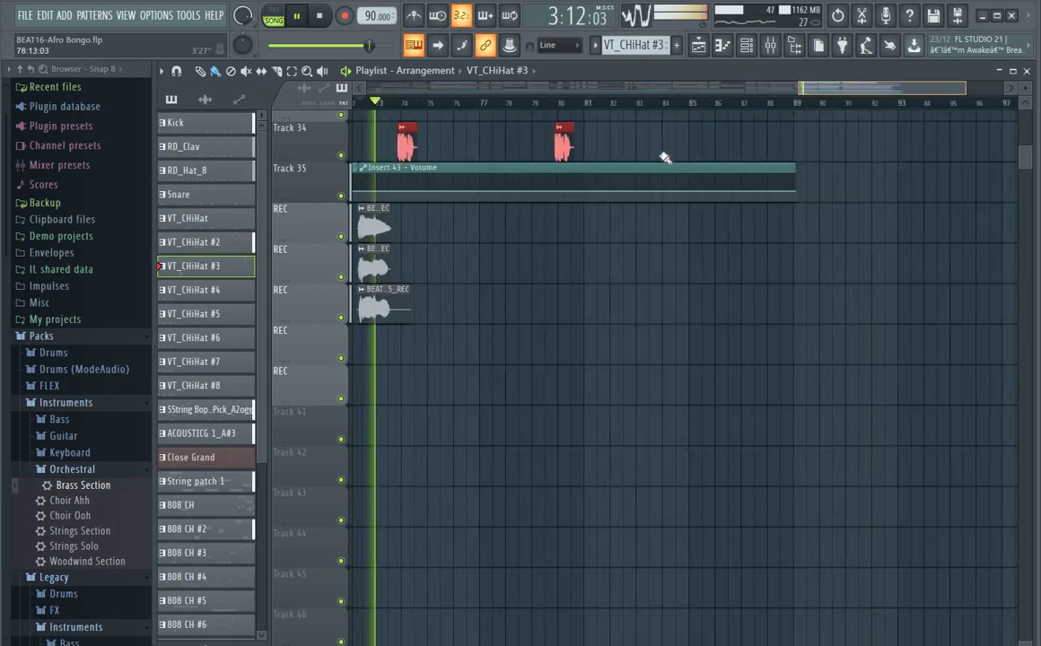
{"action": "scroll", "coordinate": [660, 156], "scroll_direction": "up", "scroll_amount": 4}
{"action": "scroll", "coordinate": [659, 154], "scroll_direction": "up", "scroll_amount": 10}
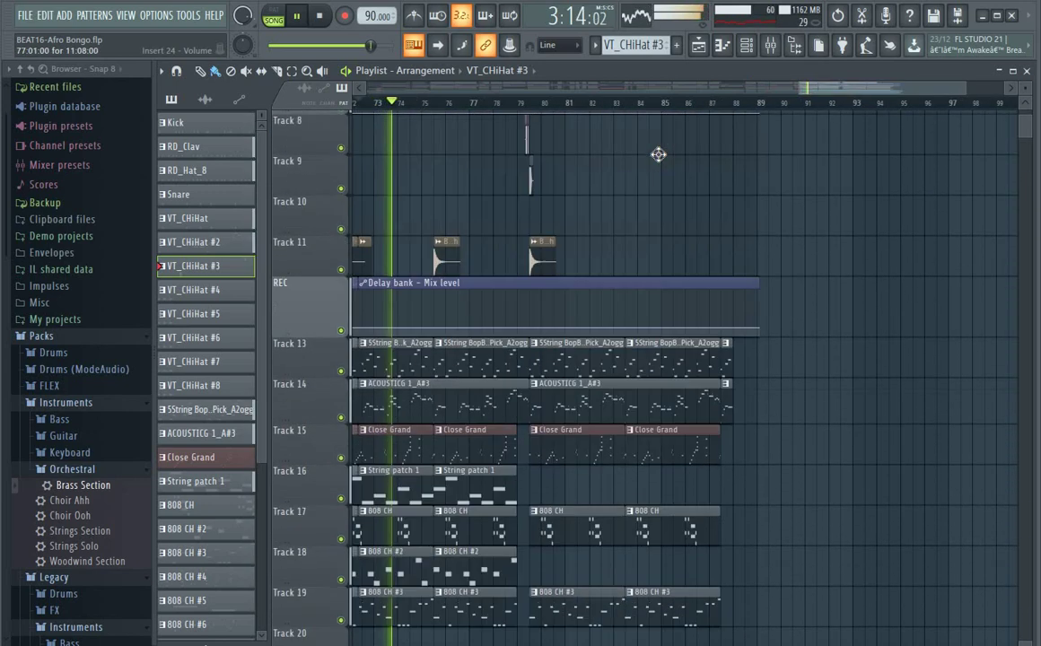
{"action": "scroll", "coordinate": [595, 213], "scroll_direction": "down", "scroll_amount": 7}
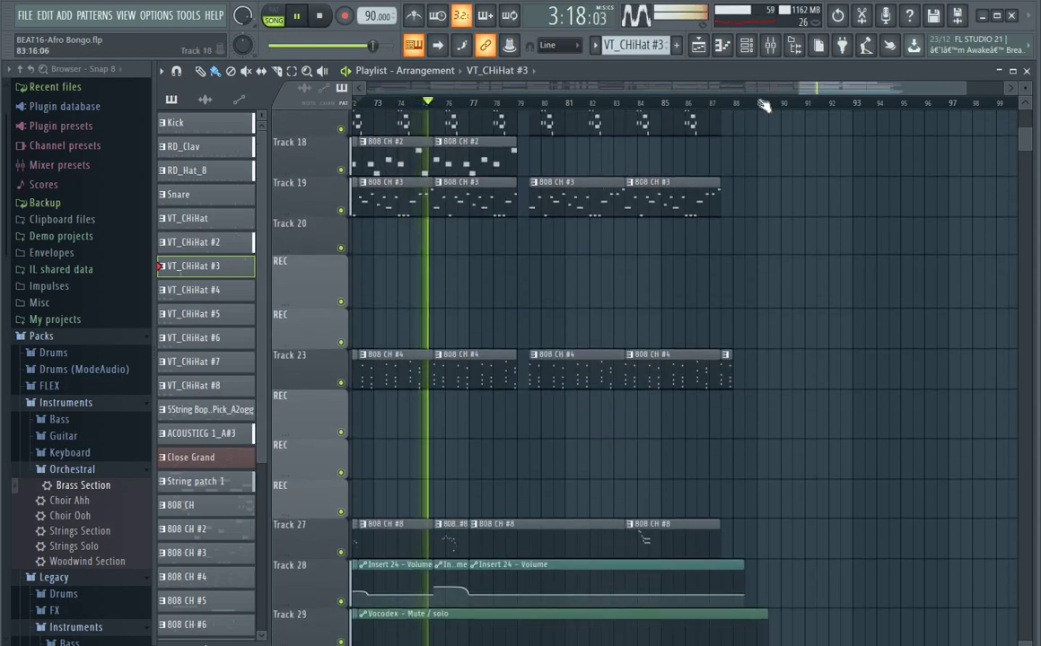
{"action": "left_click", "coordinate": [775, 52]}
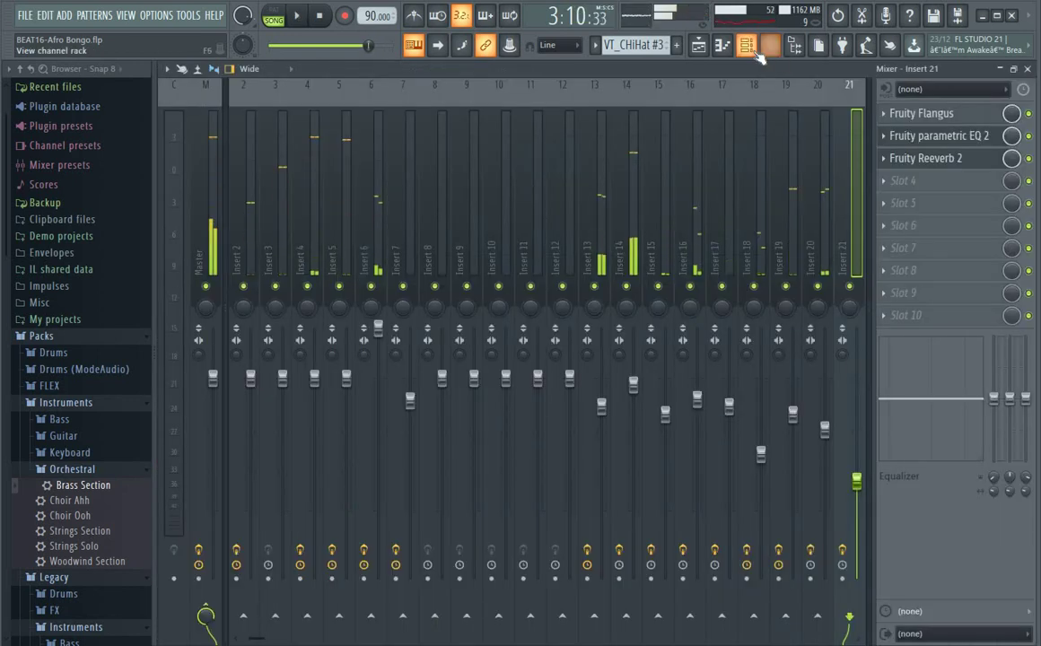